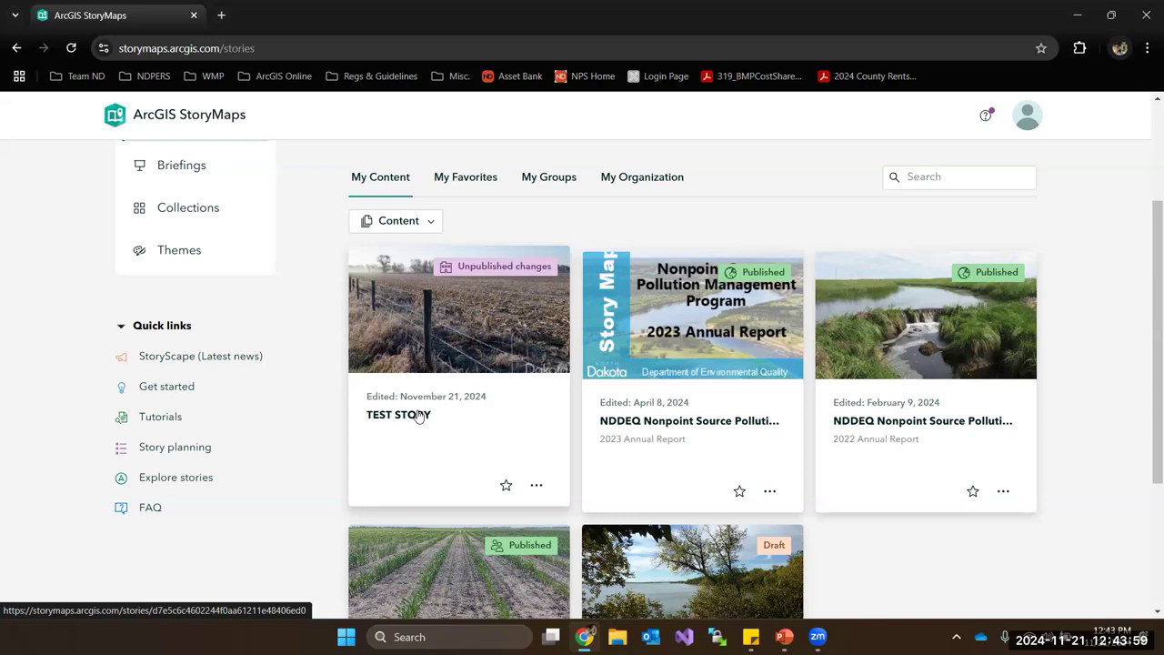
- Open TEST STORY from the content list and start editing it
{"action": "left_click", "coordinate": [418, 415]}
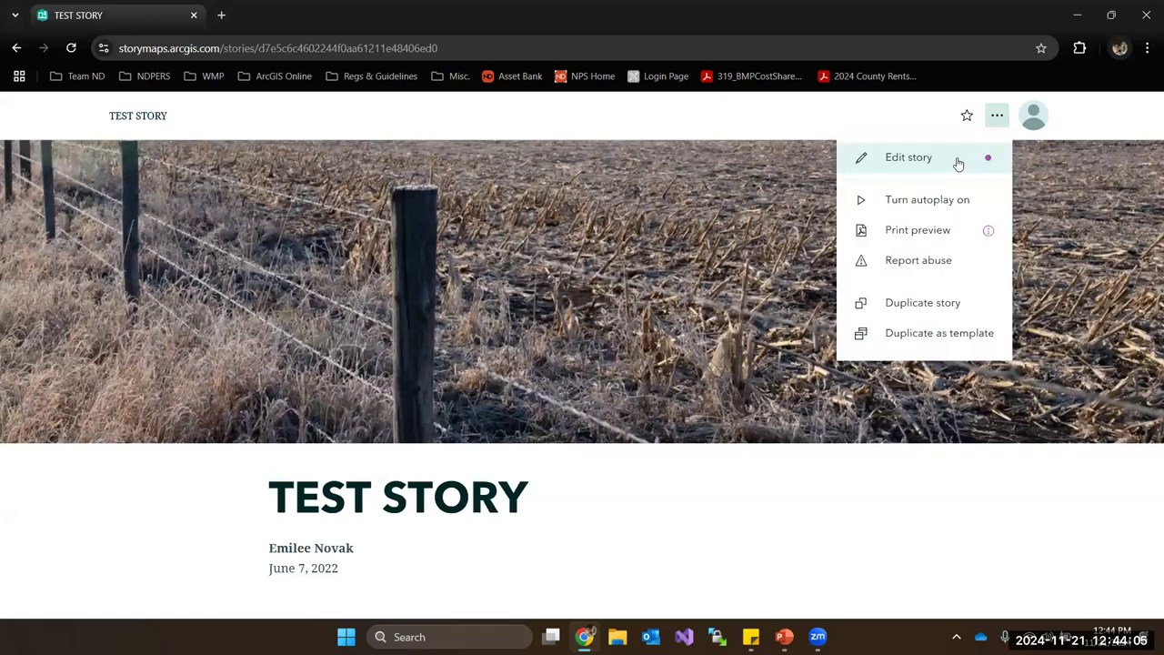
{"action": "left_click", "coordinate": [958, 160]}
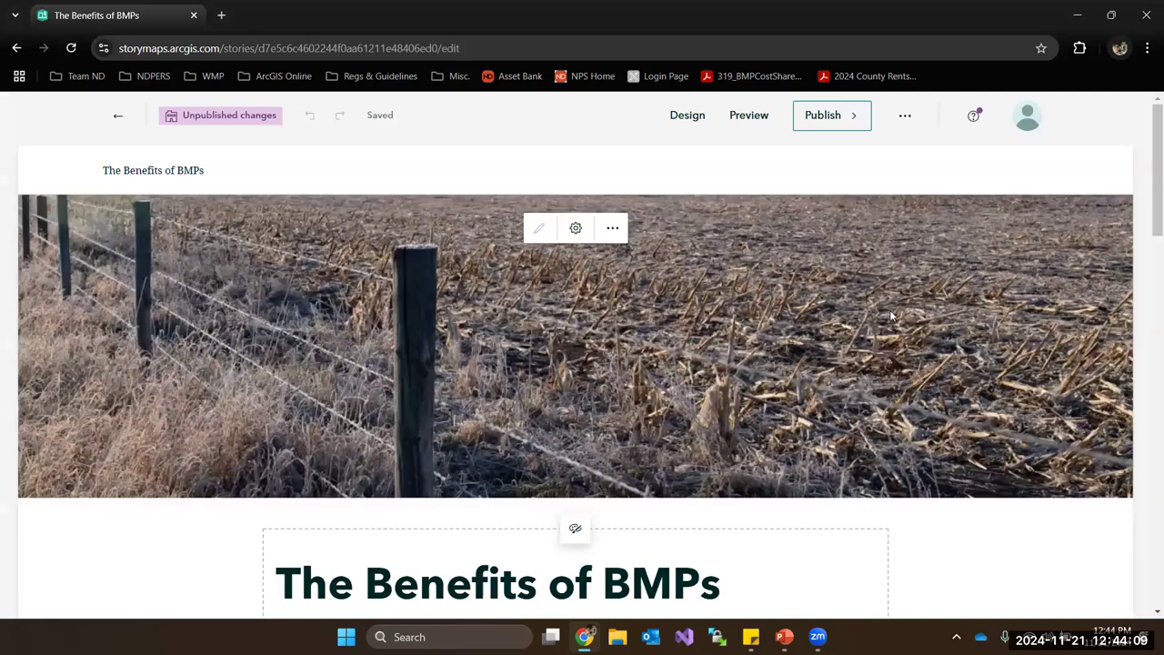
- Examine the story's cover image, title block and the Key benefits in detail section
{"action": "scroll", "coordinate": [879, 138], "scroll_direction": "down", "scroll_amount": 1}
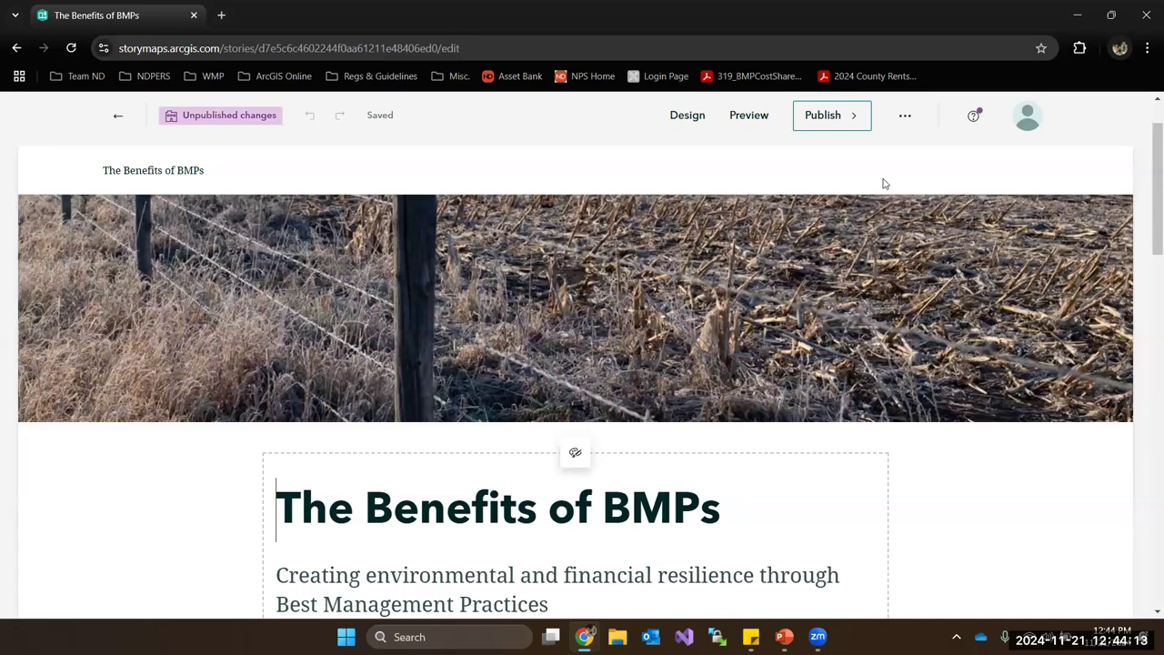
{"action": "scroll", "coordinate": [855, 346], "scroll_direction": "down", "scroll_amount": 1}
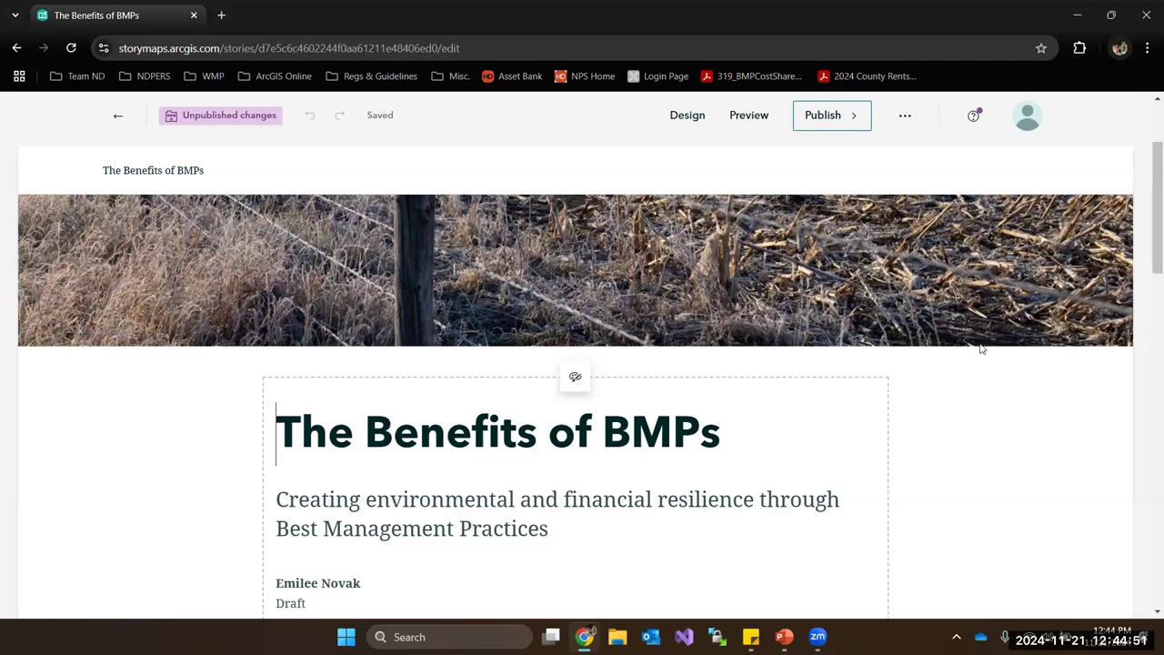
{"action": "scroll", "coordinate": [992, 361], "scroll_direction": "down", "scroll_amount": 1}
{"action": "scroll", "coordinate": [995, 363], "scroll_direction": "up", "scroll_amount": 1}
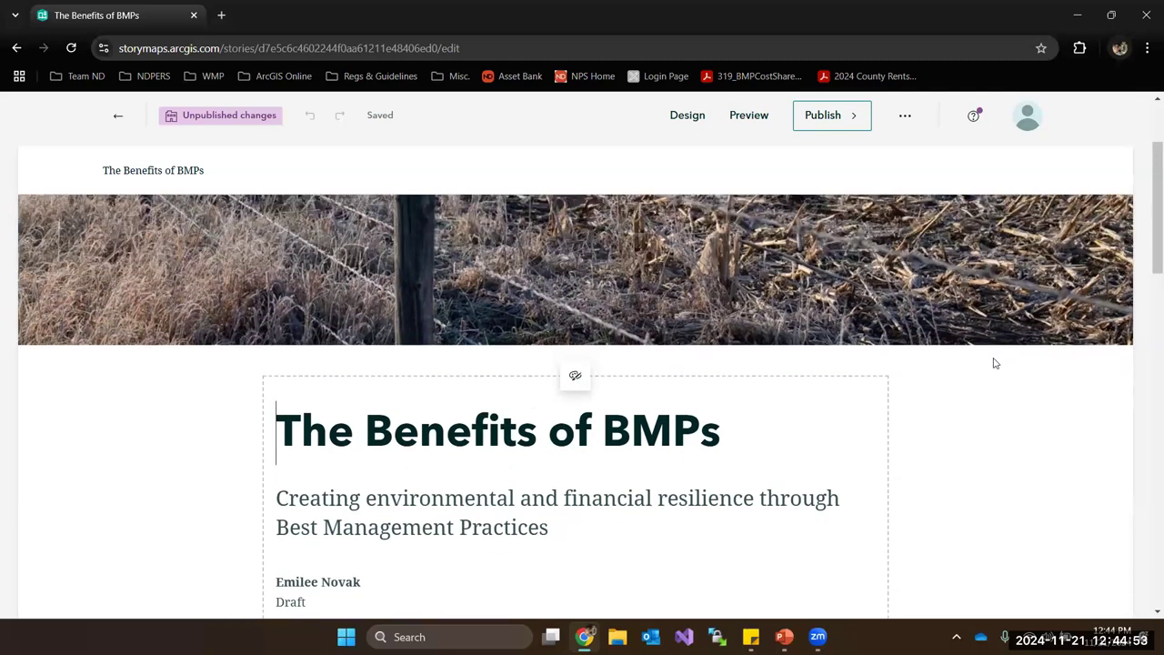
{"action": "scroll", "coordinate": [993, 357], "scroll_direction": "up", "scroll_amount": 1}
{"action": "scroll", "coordinate": [974, 358], "scroll_direction": "down", "scroll_amount": 2}
{"action": "scroll", "coordinate": [975, 358], "scroll_direction": "up", "scroll_amount": 1}
{"action": "left_click", "coordinate": [518, 419]}
{"action": "scroll", "coordinate": [687, 449], "scroll_direction": "down", "scroll_amount": 1}
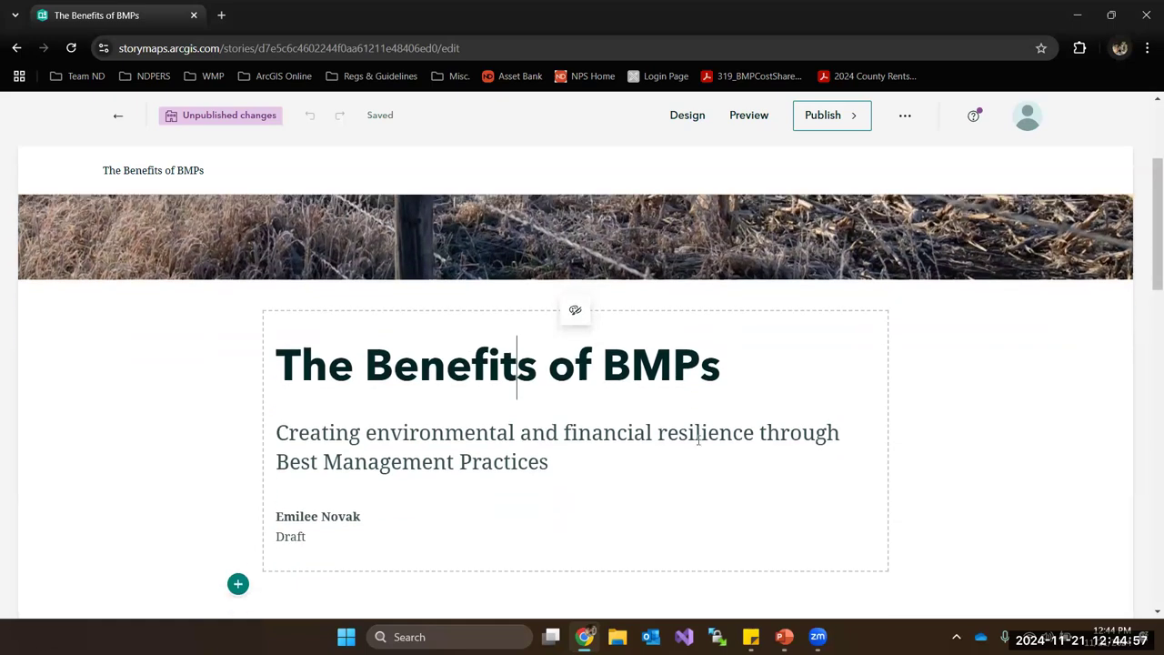
{"action": "scroll", "coordinate": [446, 396], "scroll_direction": "down", "scroll_amount": 1}
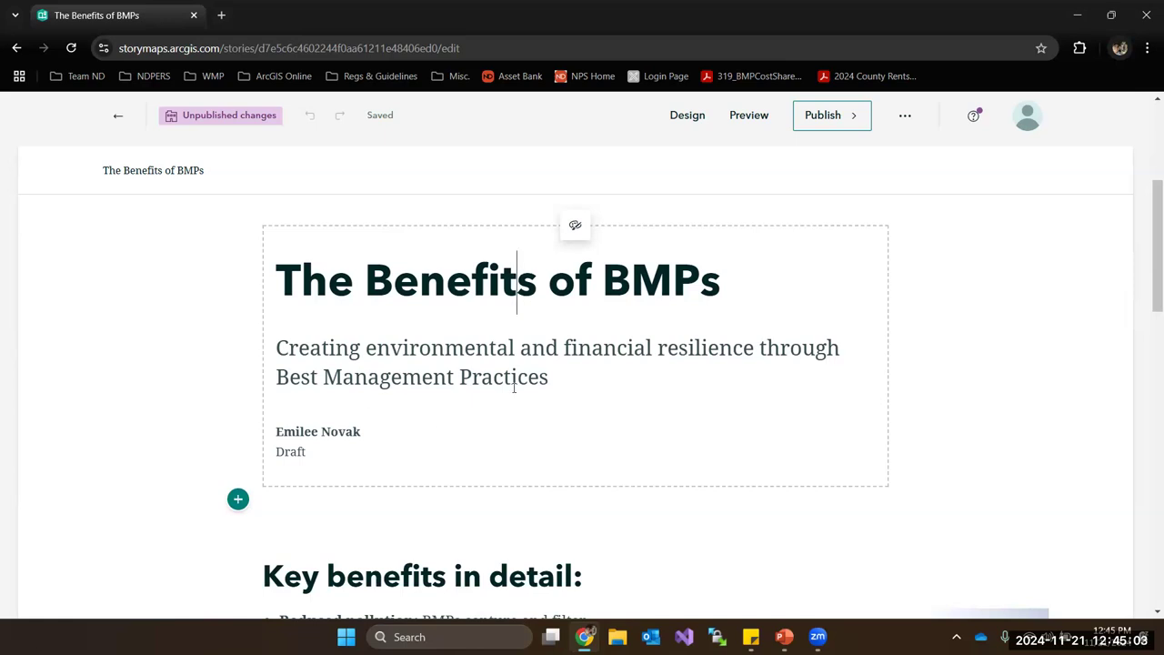
{"action": "scroll", "coordinate": [516, 389], "scroll_direction": "down", "scroll_amount": 3}
{"action": "scroll", "coordinate": [523, 388], "scroll_direction": "down", "scroll_amount": 1}
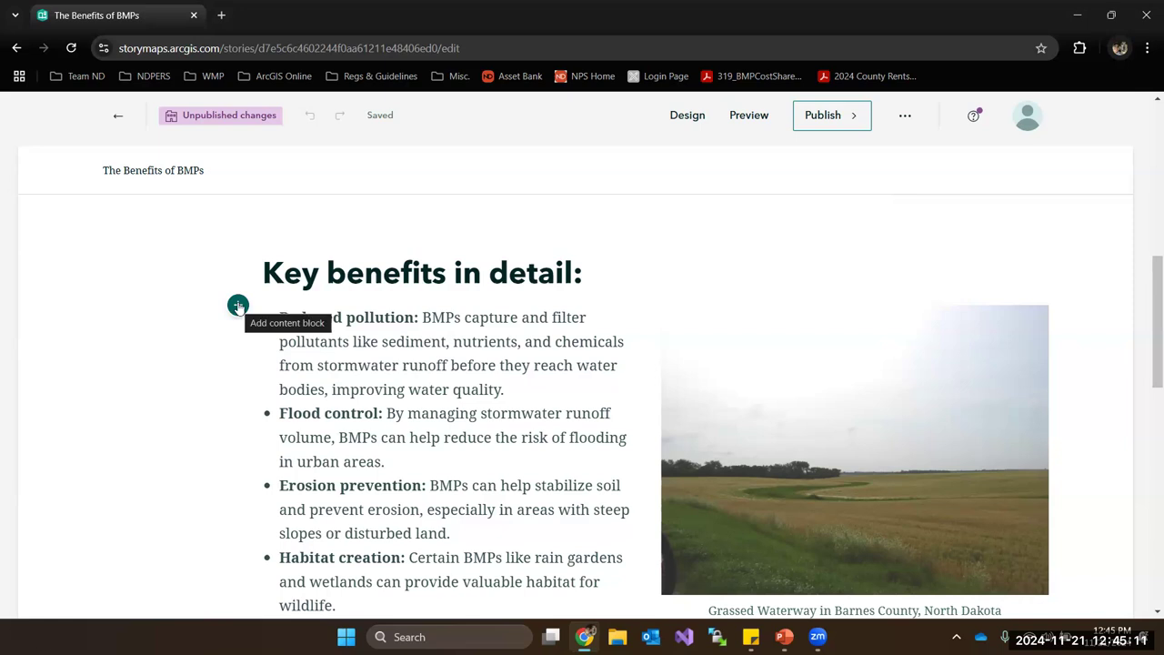
- Review the content block types that can be added under the Key benefits heading, and close the list without adding one
{"action": "left_click", "coordinate": [237, 306]}
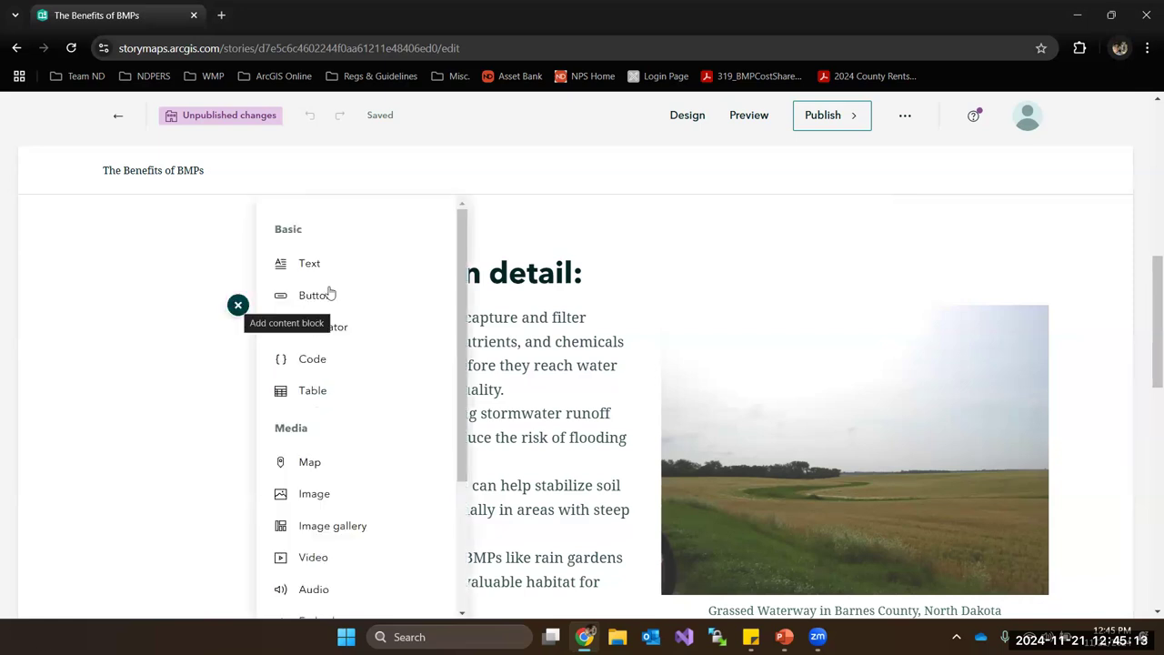
{"action": "scroll", "coordinate": [388, 352], "scroll_direction": "down", "scroll_amount": 1}
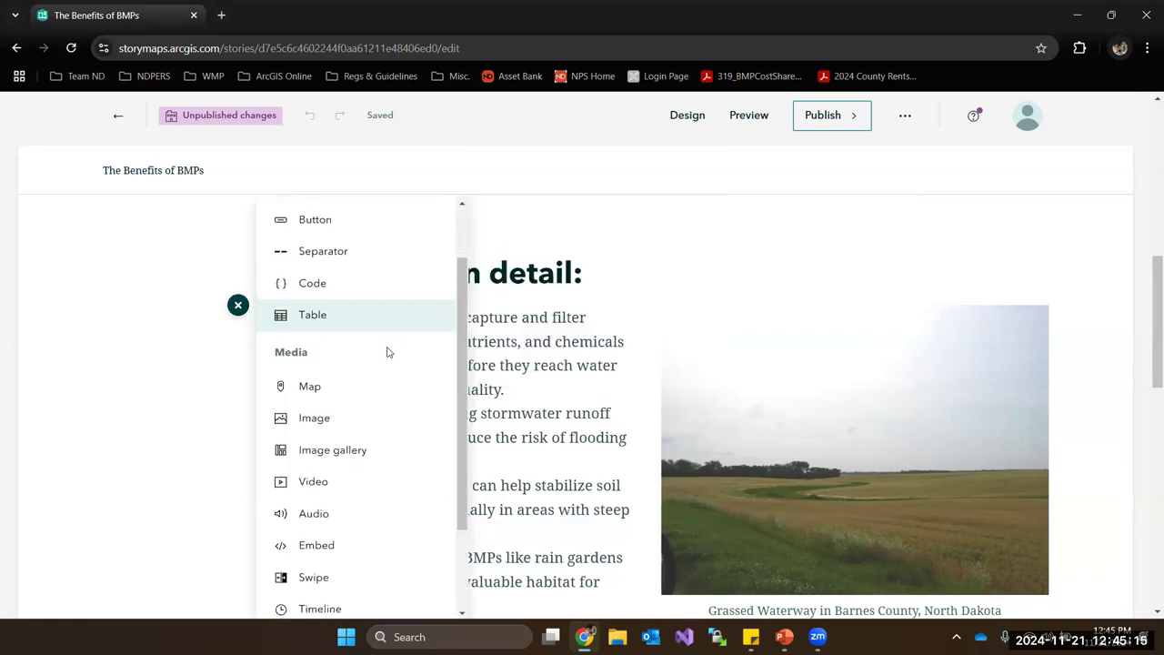
{"action": "scroll", "coordinate": [387, 352], "scroll_direction": "down", "scroll_amount": 3}
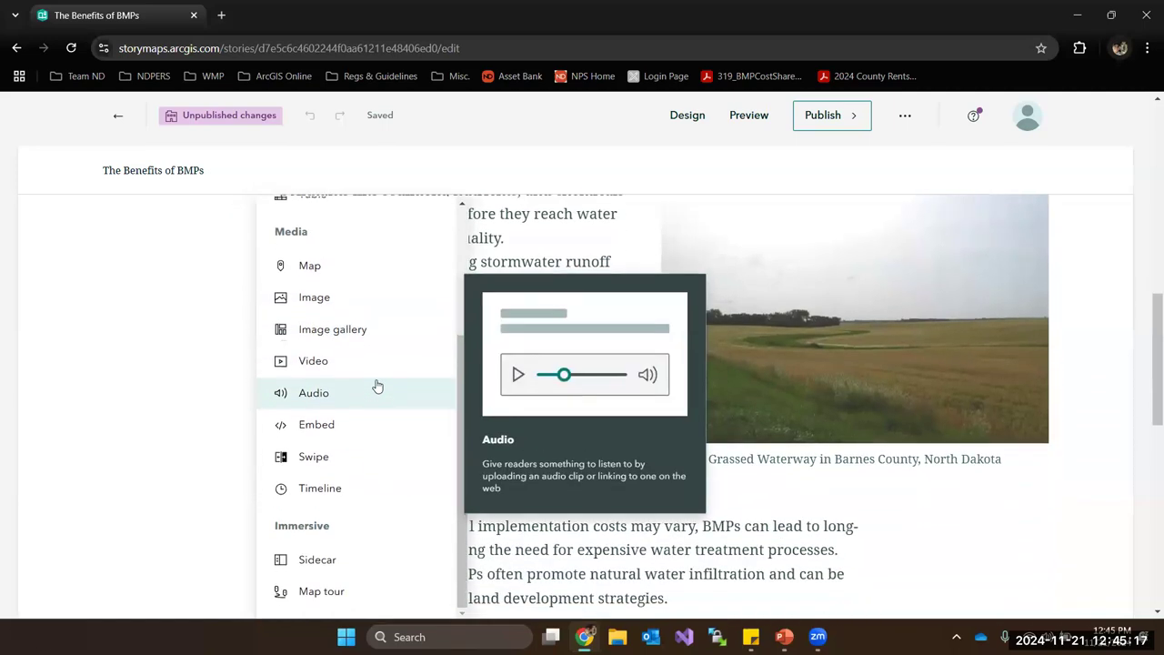
{"action": "scroll", "coordinate": [378, 387], "scroll_direction": "up", "scroll_amount": 4}
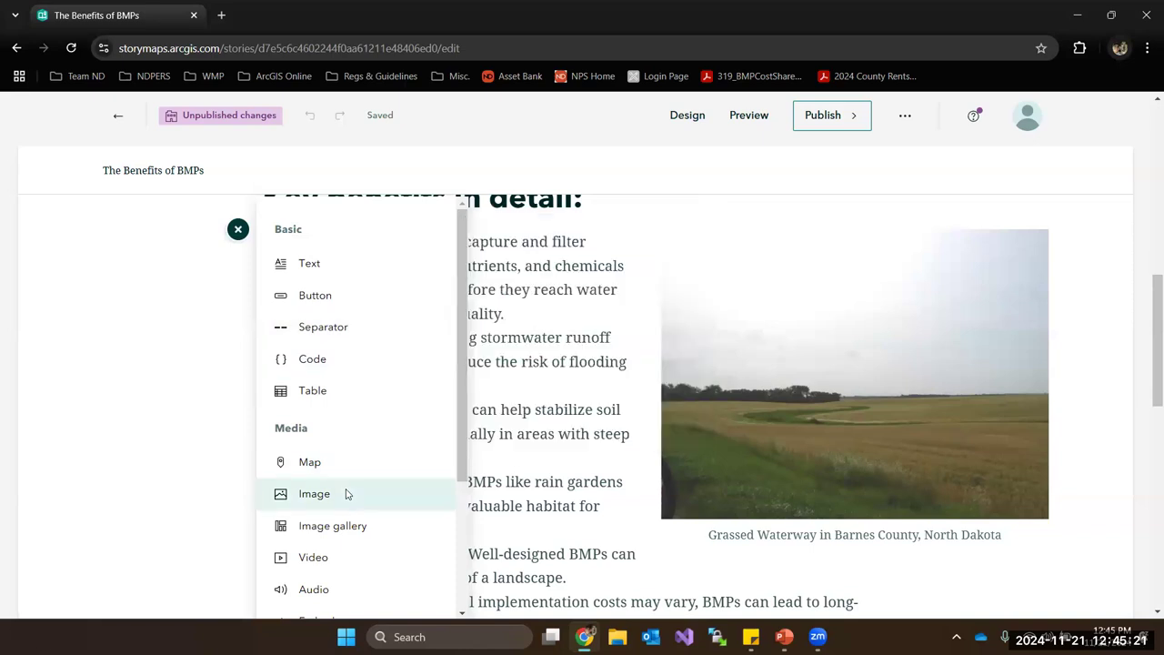
{"action": "mouse_move", "coordinate": [347, 494]}
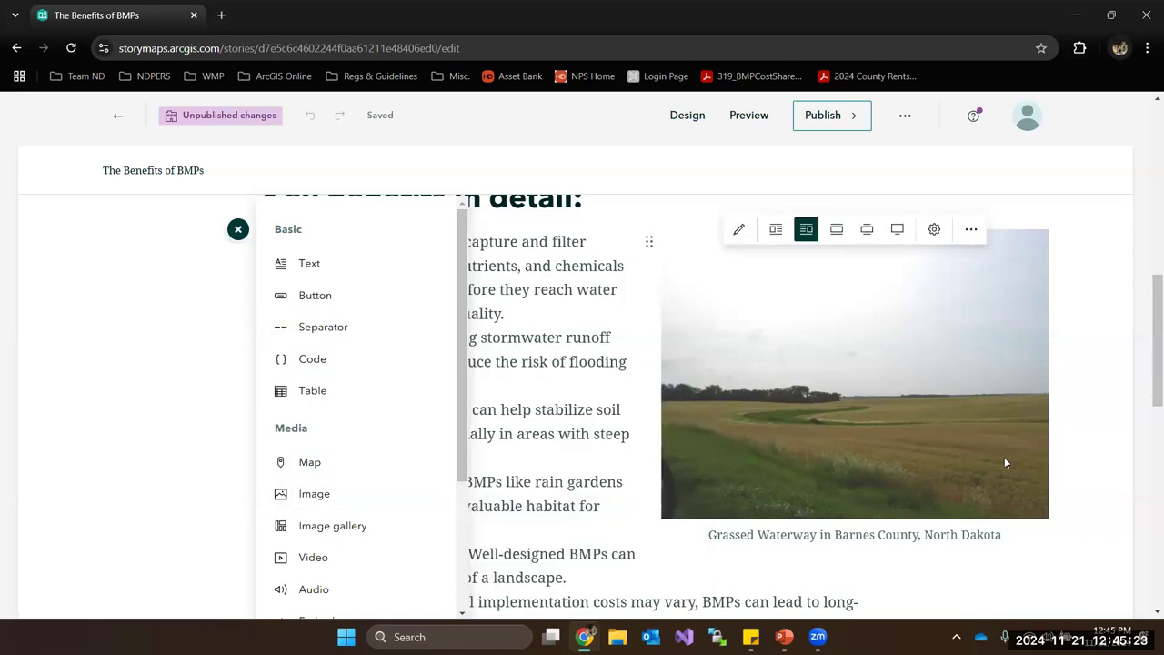
{"action": "left_click", "coordinate": [1041, 454]}
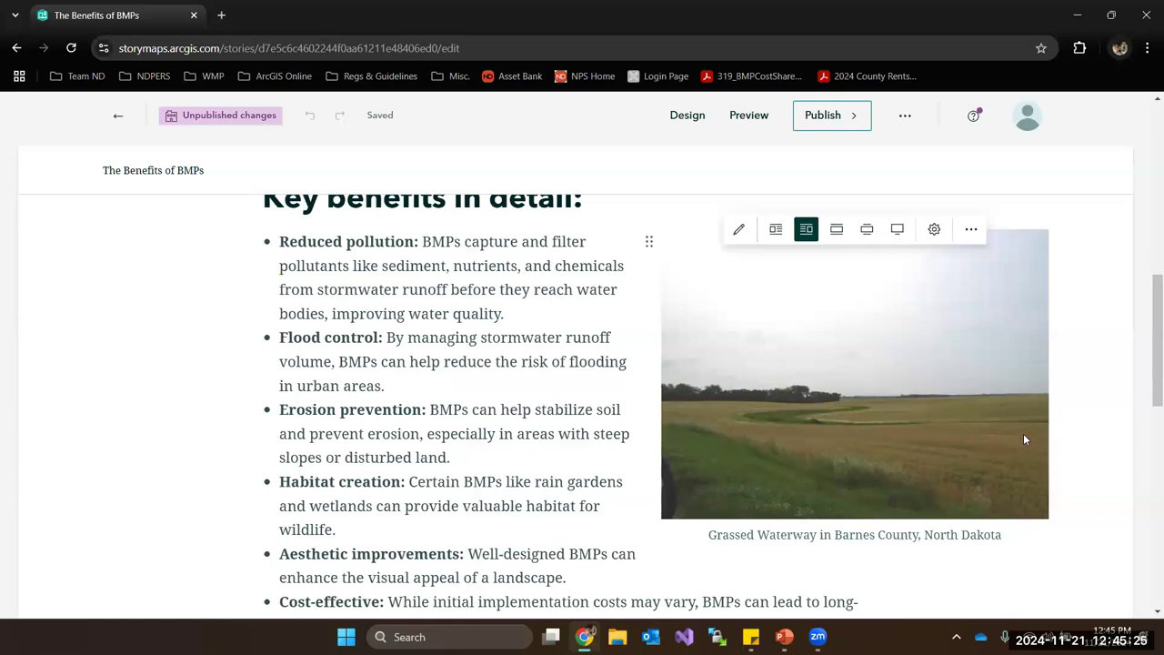
- Try floating the grassed waterway image to the left of the bullet list, and return it to the right float
{"action": "left_click", "coordinate": [806, 235]}
{"action": "left_click", "coordinate": [776, 230]}
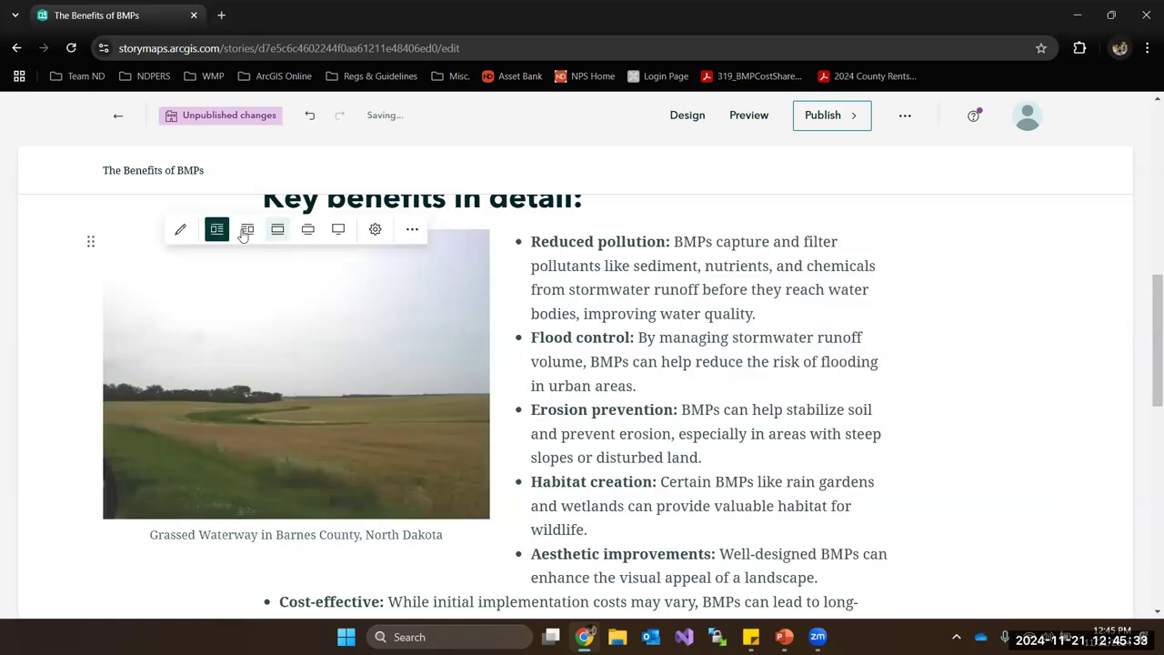
{"action": "left_click", "coordinate": [248, 229]}
- Reorder the blocks so that the grassed waterway image starts beside the Key benefits in detail heading
{"action": "scroll", "coordinate": [86, 410], "scroll_direction": "up", "scroll_amount": 2}
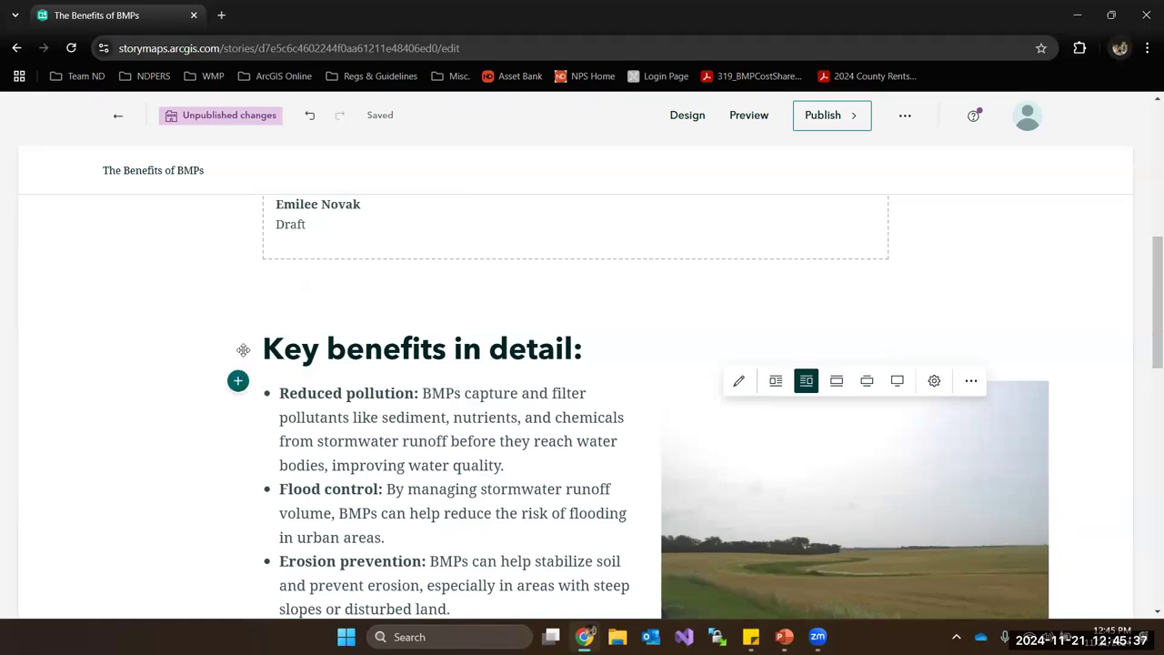
{"action": "left_click_drag", "start_coordinate": [248, 346], "coordinate": [246, 286]}
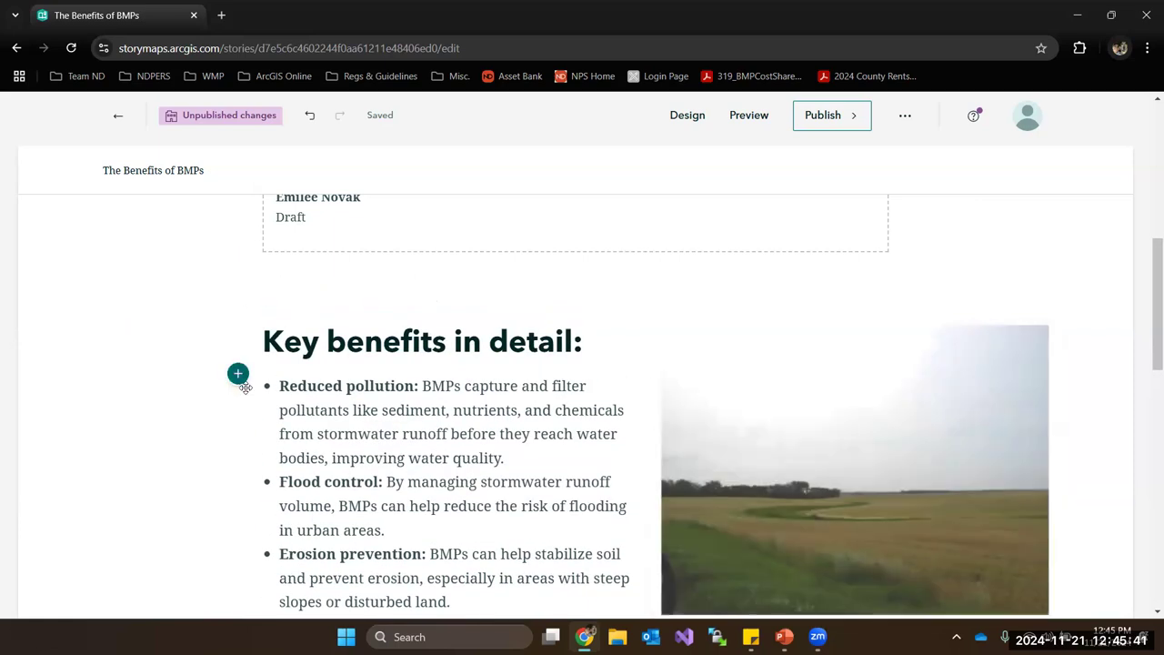
- Try placing the bullet list above the Key benefits in detail heading, and restore the heading above the list
{"action": "left_click", "coordinate": [252, 388]}
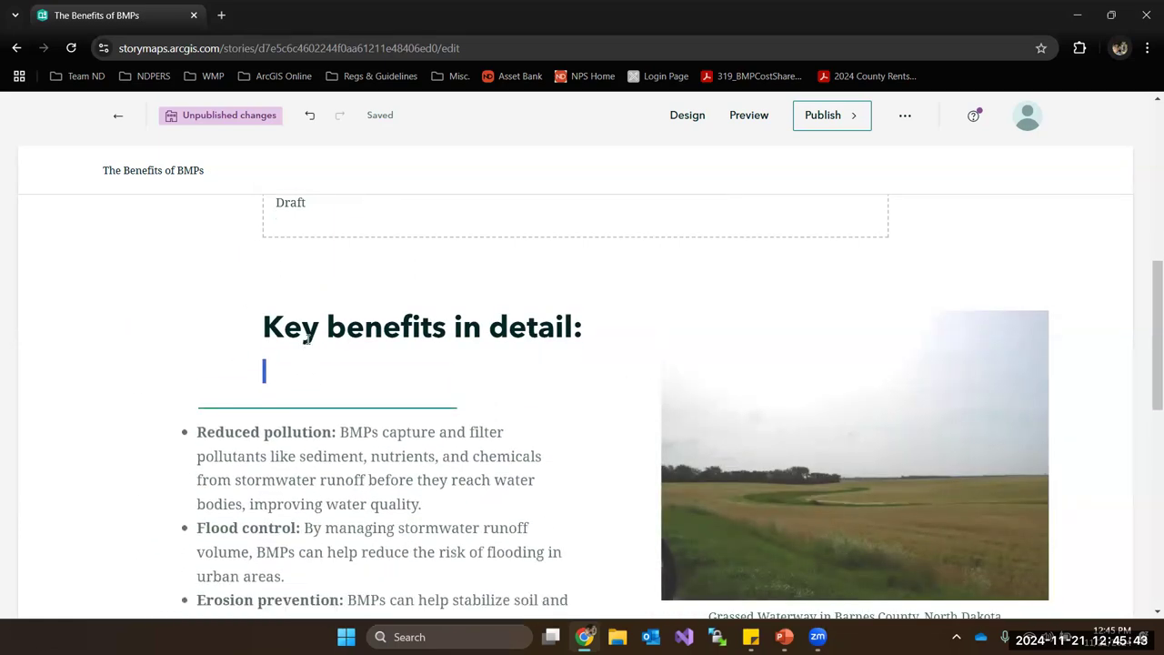
{"action": "key", "text": "ctrl+z"}
{"action": "scroll", "coordinate": [410, 356], "scroll_direction": "up", "scroll_amount": 3}
{"action": "scroll", "coordinate": [347, 512], "scroll_direction": "down", "scroll_amount": 3}
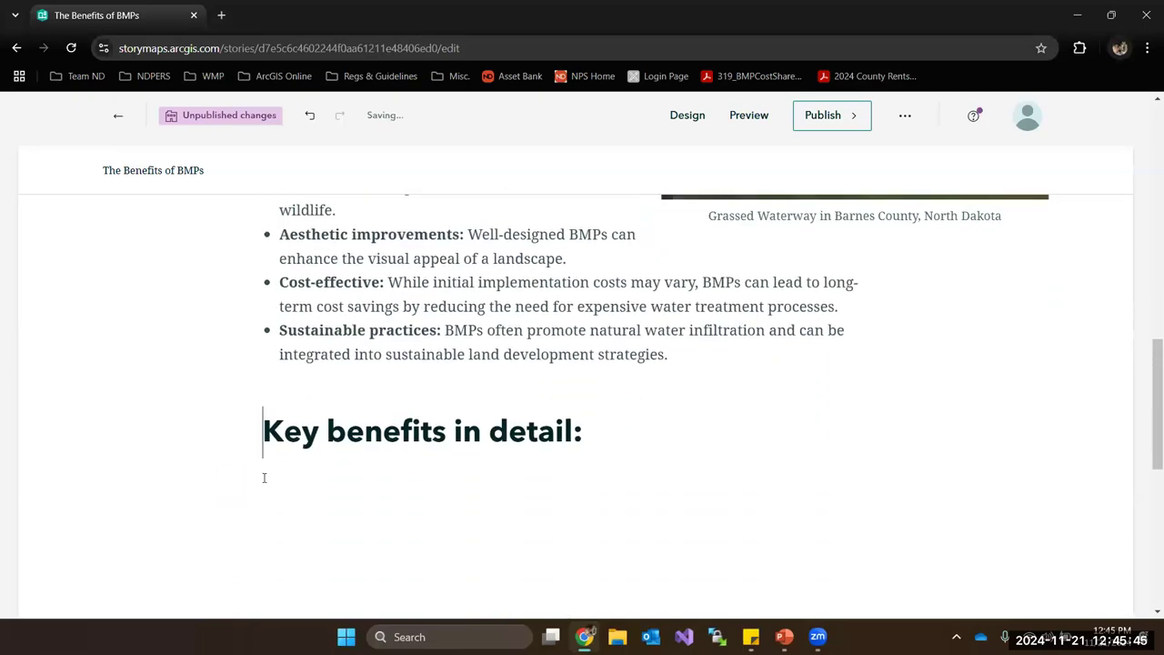
{"action": "left_click_drag", "start_coordinate": [248, 398], "coordinate": [167, 328]}
{"action": "scroll", "coordinate": [243, 279], "scroll_direction": "down", "scroll_amount": 5}
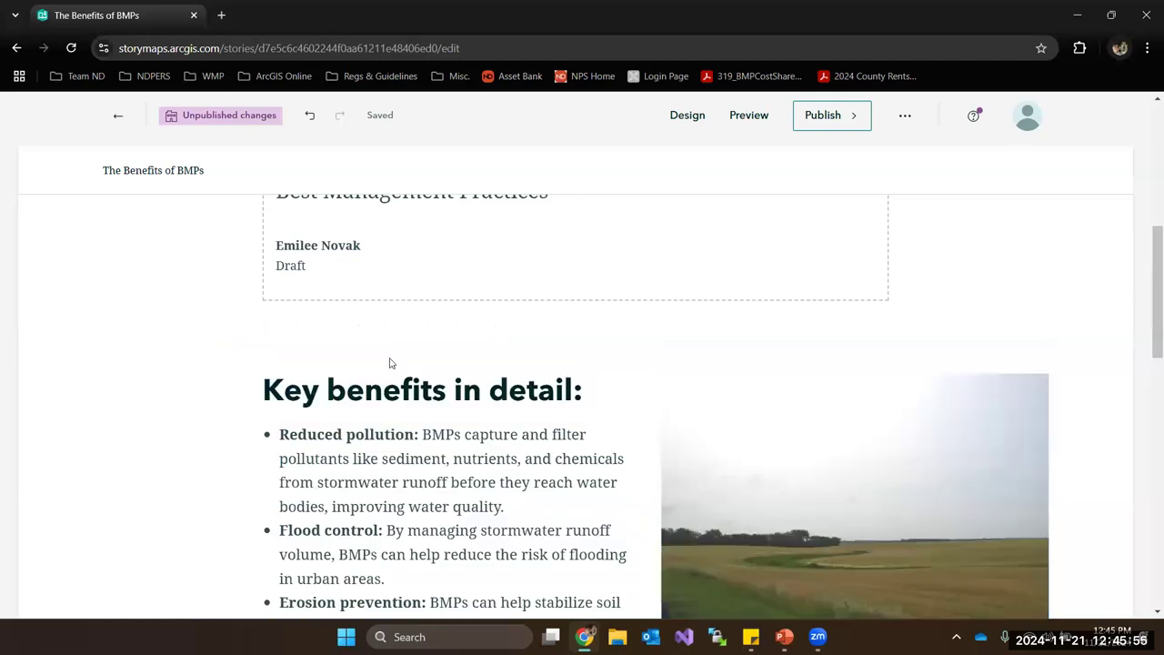
- Examine the grassed waterway image's attribution, alternative text and display options, and close them without saving
{"action": "scroll", "coordinate": [389, 364], "scroll_direction": "down", "scroll_amount": 2}
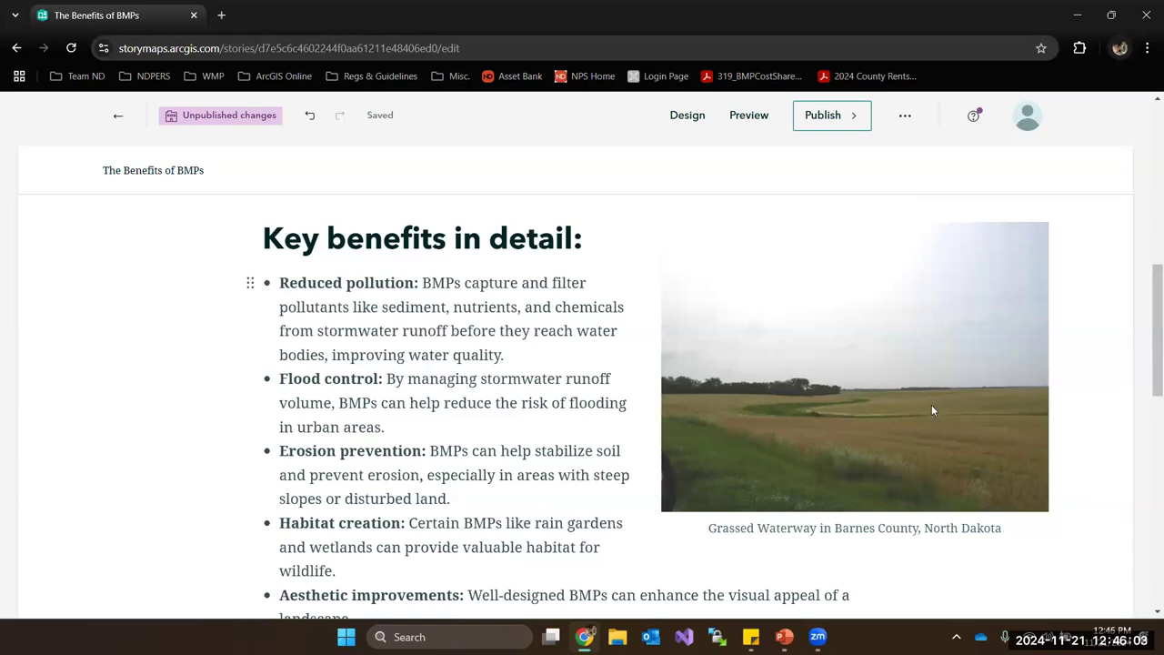
{"action": "scroll", "coordinate": [932, 406], "scroll_direction": "down", "scroll_amount": 1}
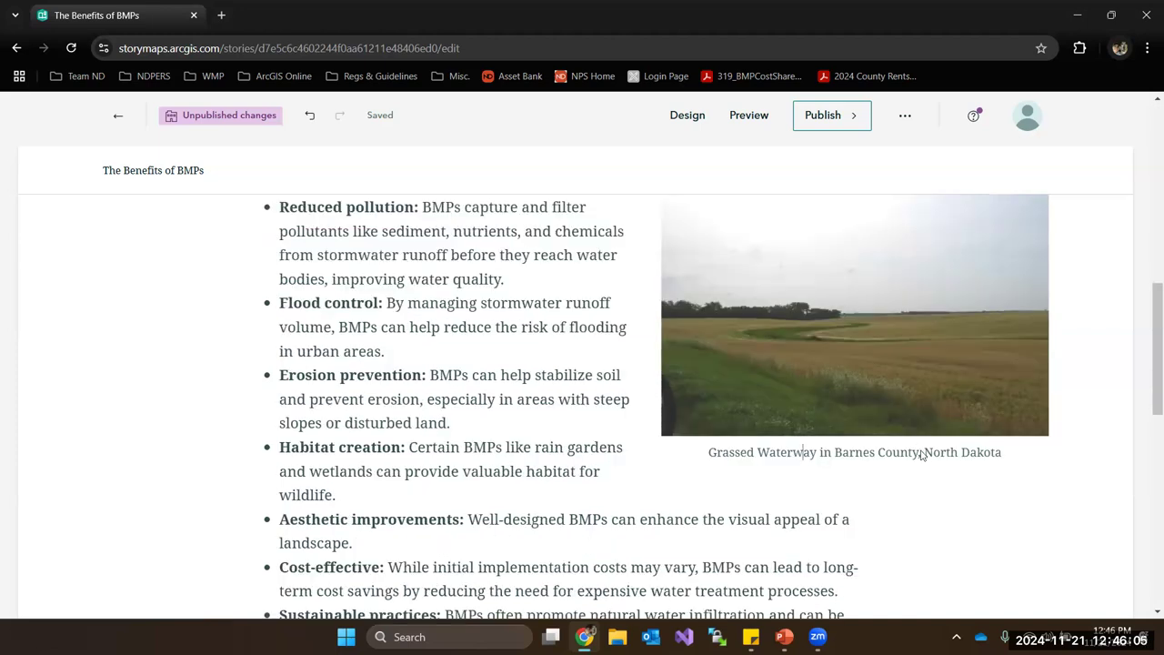
{"action": "scroll", "coordinate": [922, 455], "scroll_direction": "up", "scroll_amount": 1}
{"action": "left_click", "coordinate": [934, 223]}
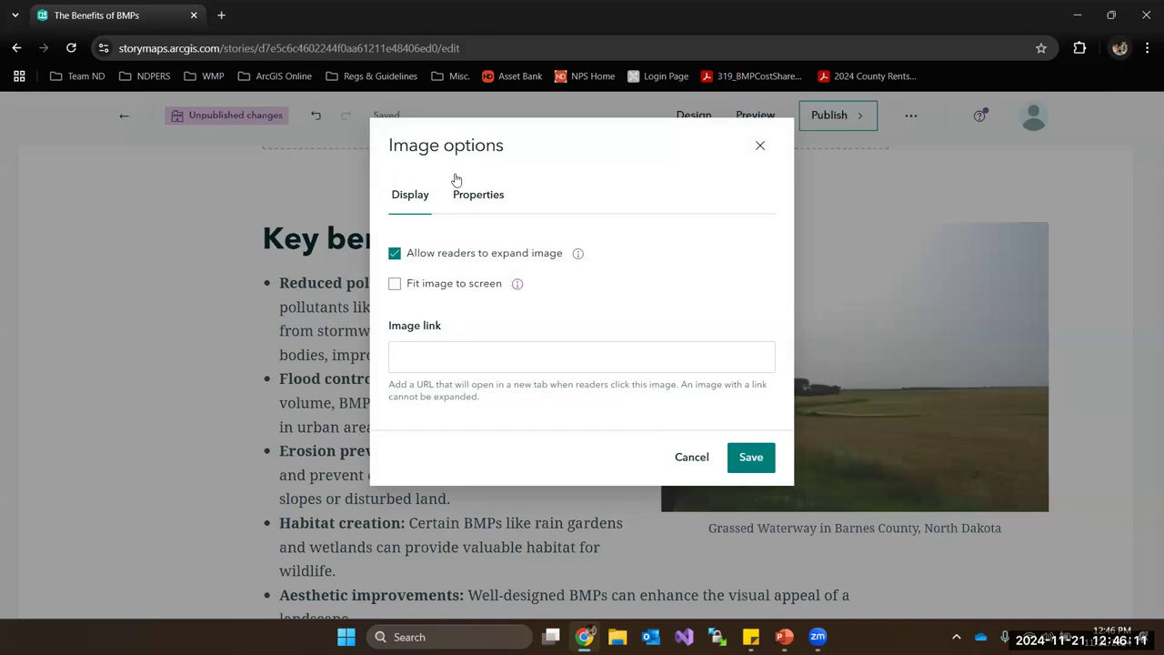
{"action": "left_click", "coordinate": [479, 195]}
{"action": "left_click_drag", "start_coordinate": [481, 357], "coordinate": [388, 361]}
{"action": "left_click", "coordinate": [409, 383]}
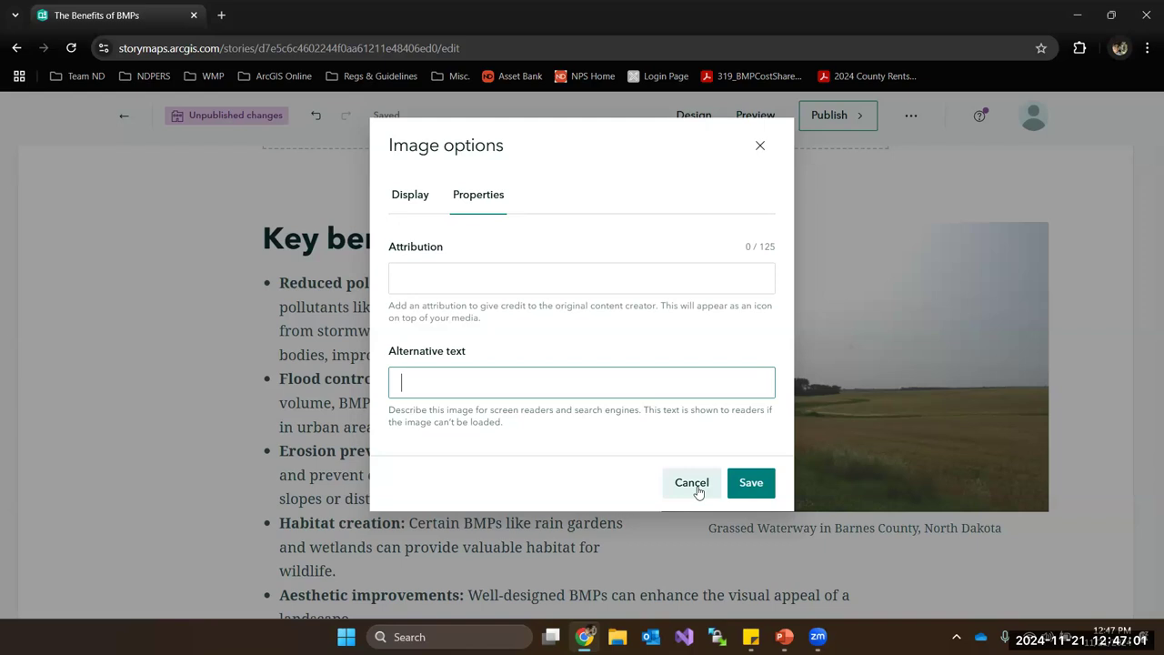
{"action": "left_click", "coordinate": [416, 200]}
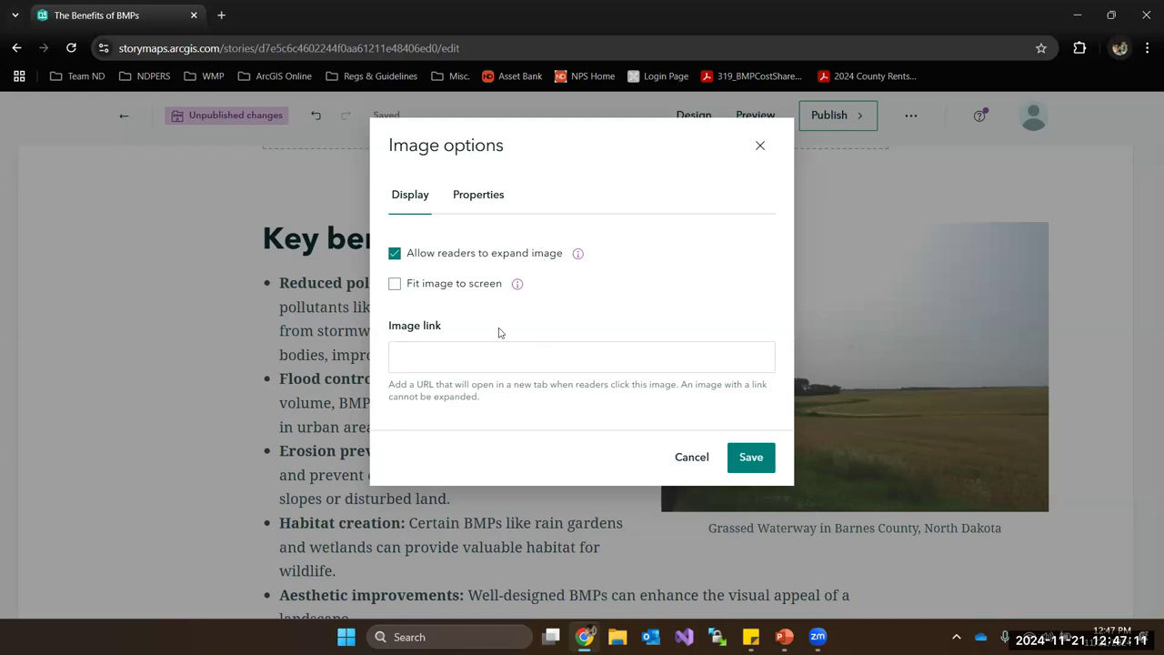
{"action": "left_click", "coordinate": [693, 456]}
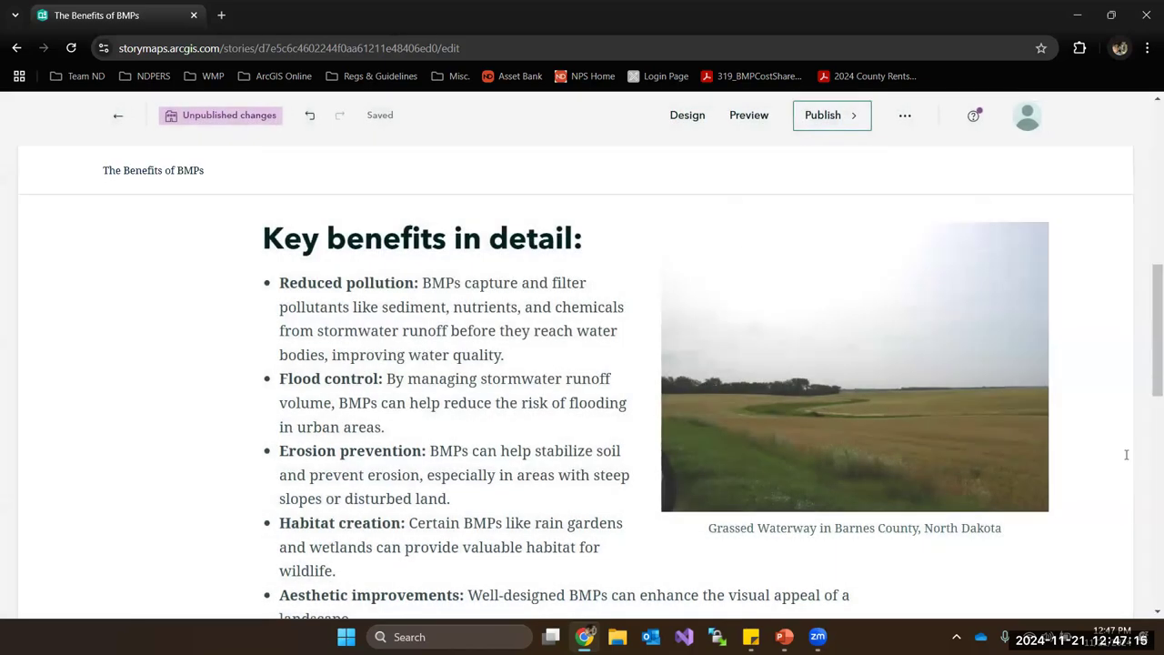
- Add an image gallery block below the last bullet of the Key benefits list
{"action": "scroll", "coordinate": [1127, 455], "scroll_direction": "down", "scroll_amount": 1}
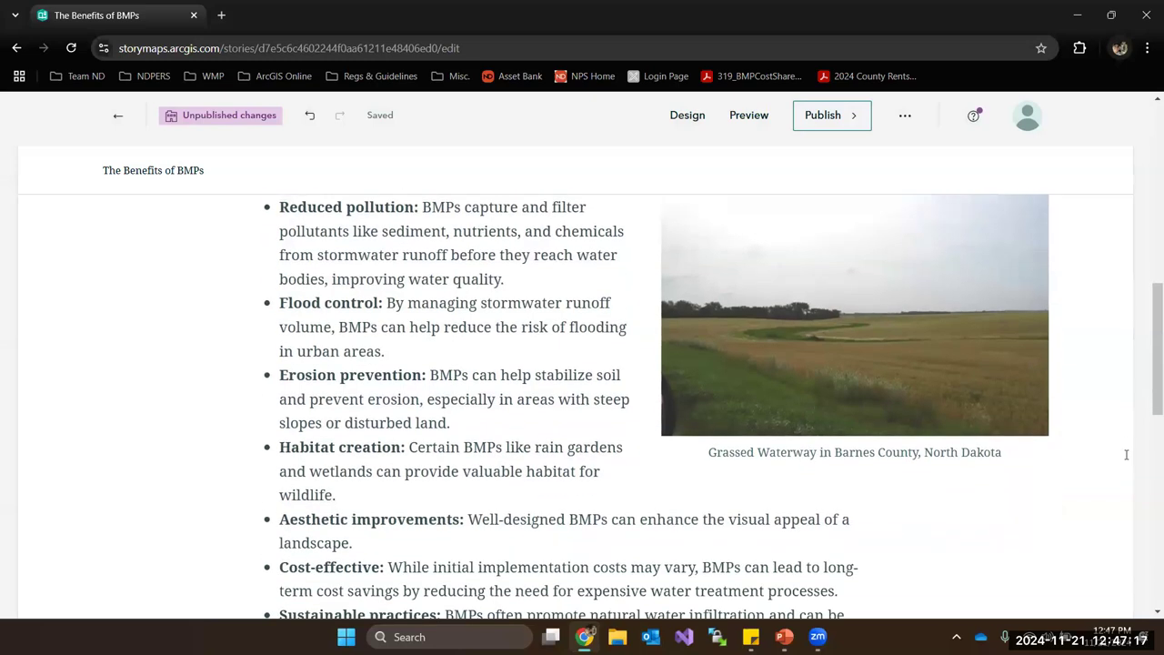
{"action": "scroll", "coordinate": [1126, 462], "scroll_direction": "down", "scroll_amount": 1}
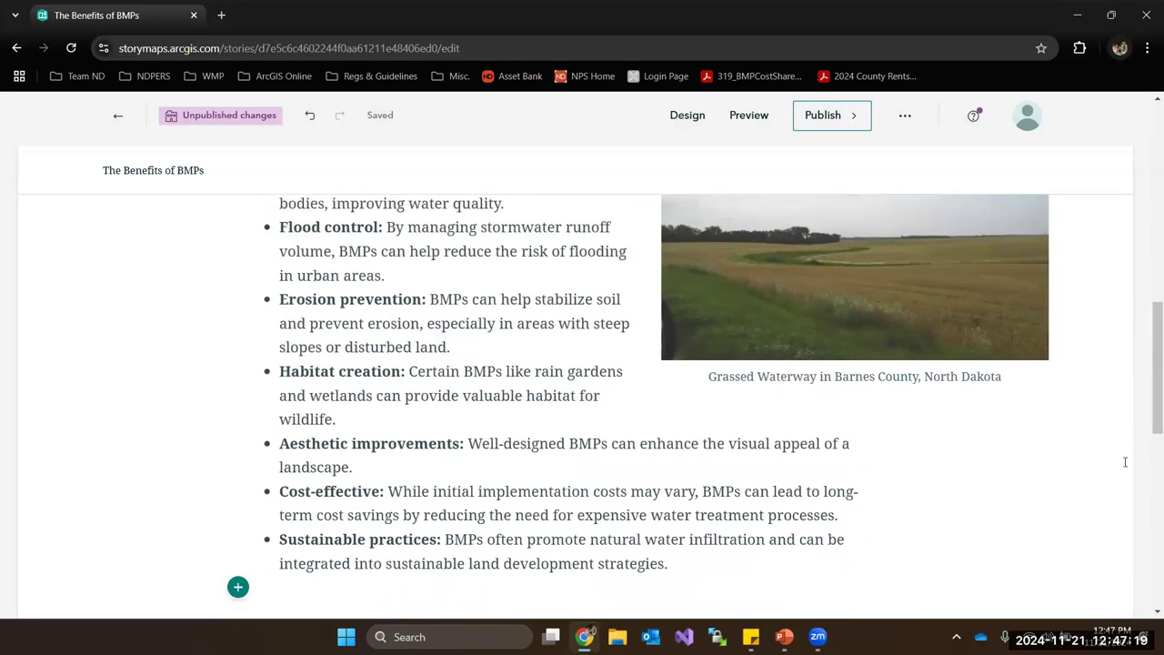
{"action": "scroll", "coordinate": [1125, 463], "scroll_direction": "down", "scroll_amount": 1}
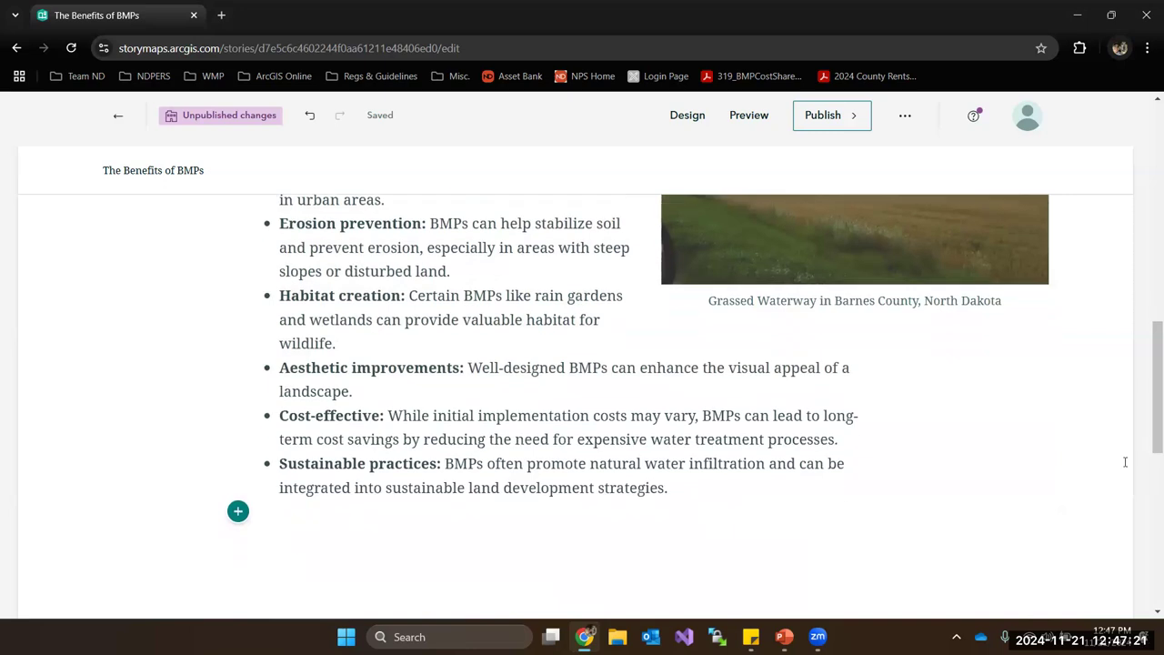
{"action": "scroll", "coordinate": [1125, 462], "scroll_direction": "down", "scroll_amount": 1}
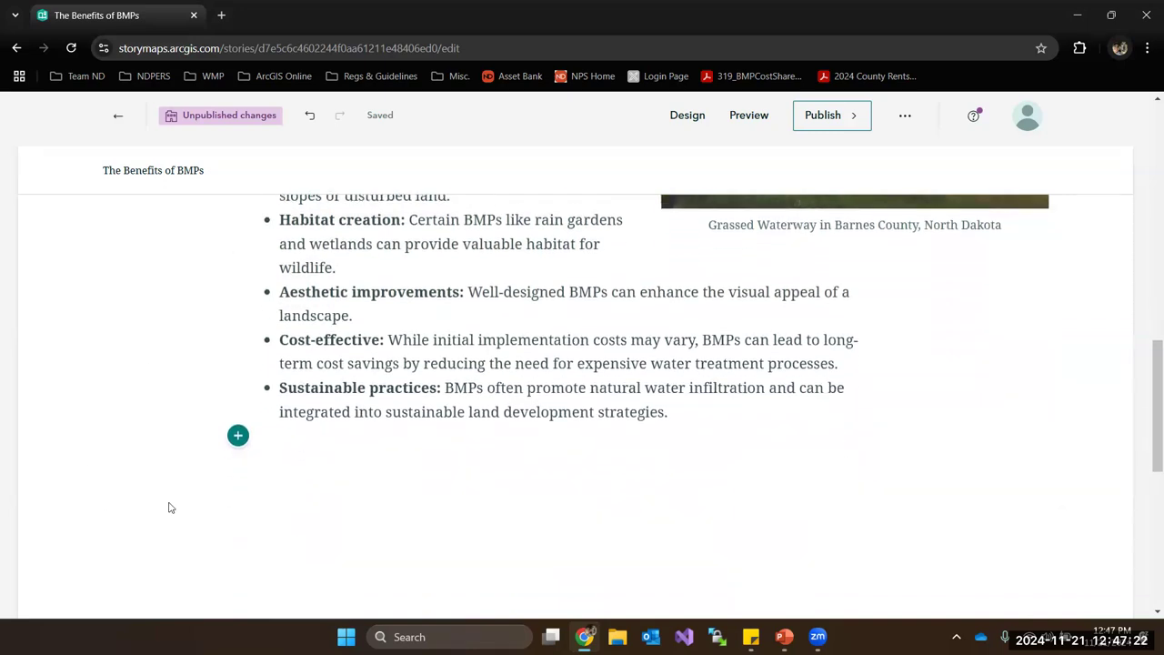
{"action": "left_click", "coordinate": [238, 436]}
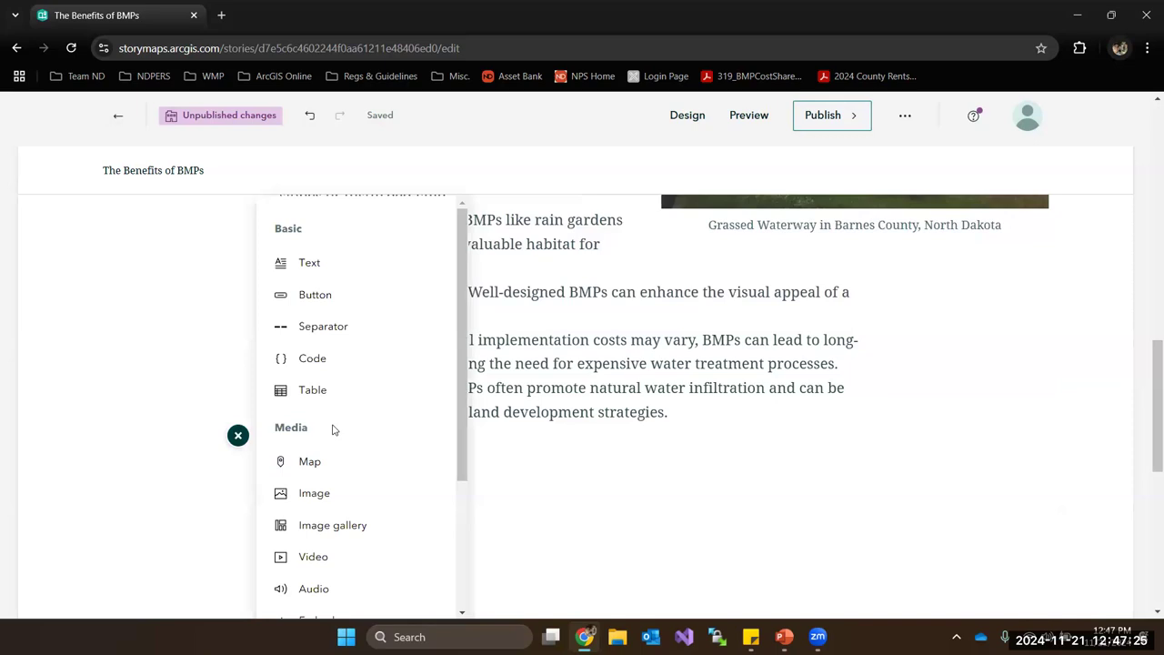
{"action": "scroll", "coordinate": [333, 429], "scroll_direction": "down", "scroll_amount": 1}
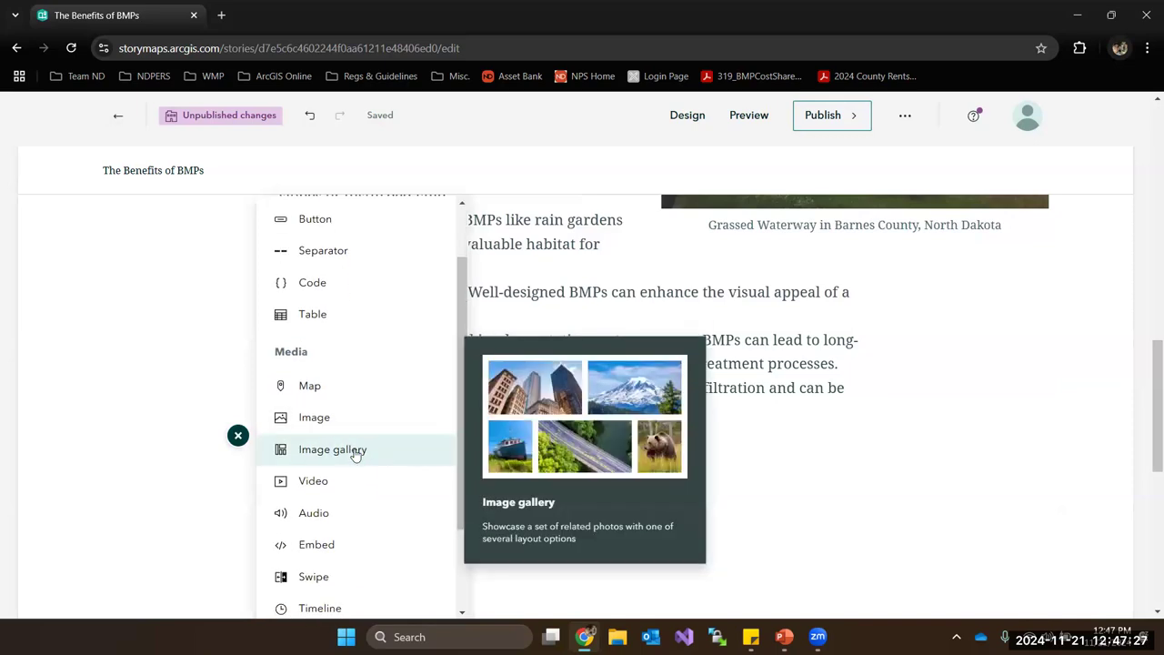
{"action": "left_click", "coordinate": [354, 450]}
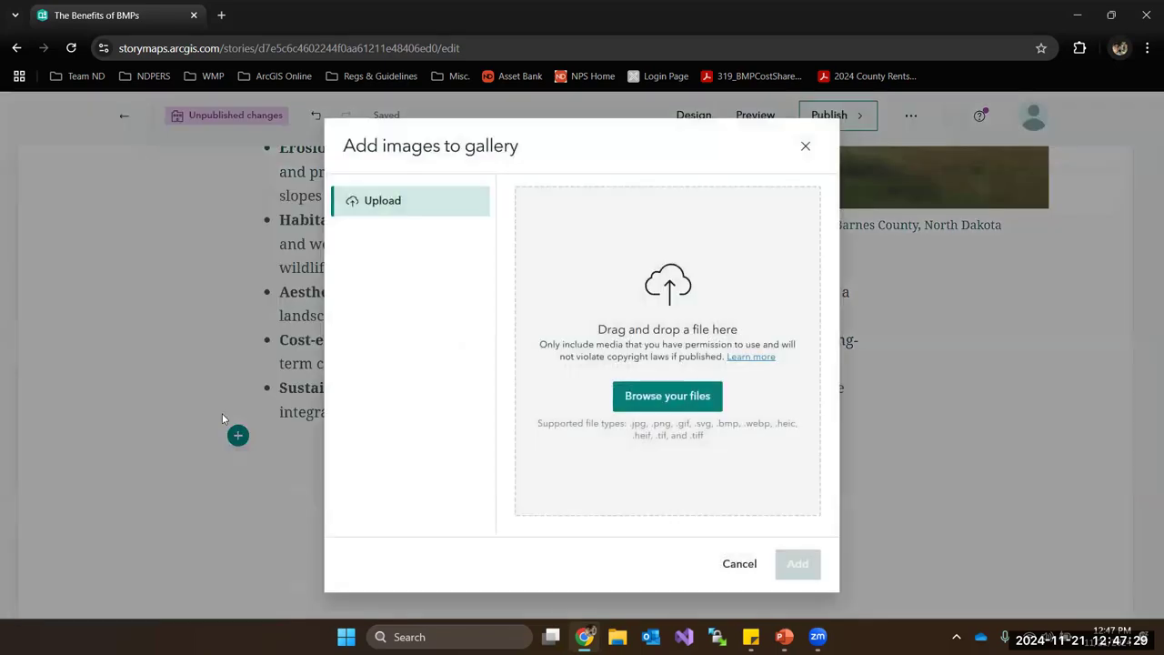
- Upload the six project photos from the cattle grazing picture through the Heinz water tanks picture and add them to the gallery
{"action": "left_click", "coordinate": [655, 402]}
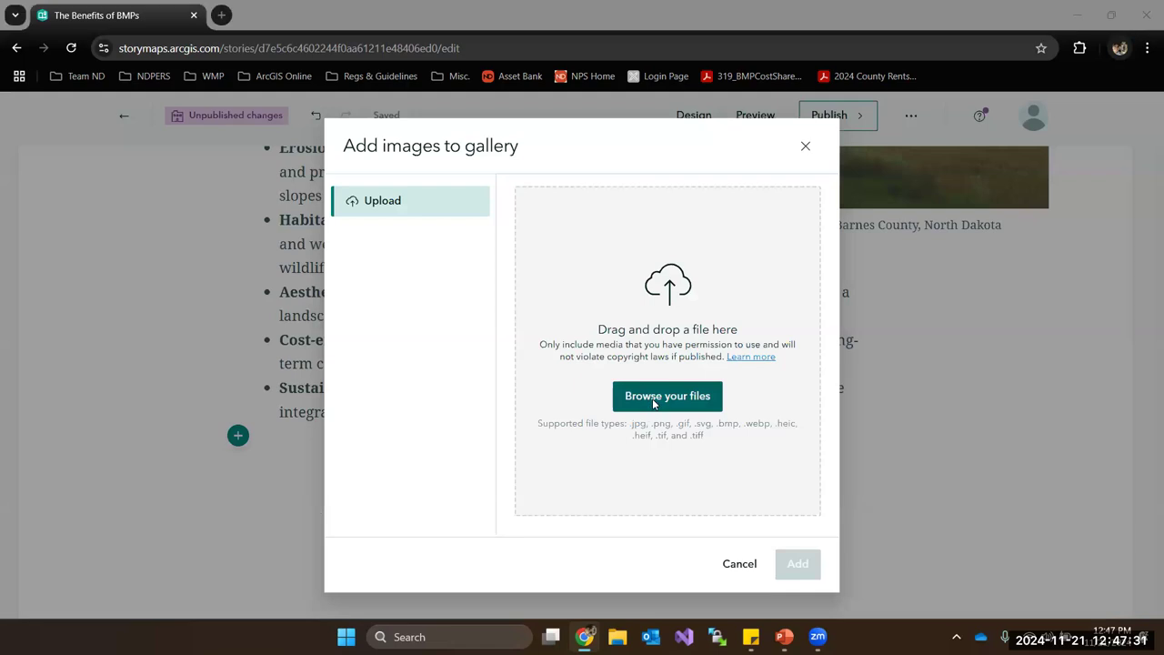
{"action": "left_click", "coordinate": [245, 233]}
{"action": "scroll", "coordinate": [277, 237], "scroll_direction": "down", "scroll_amount": 1}
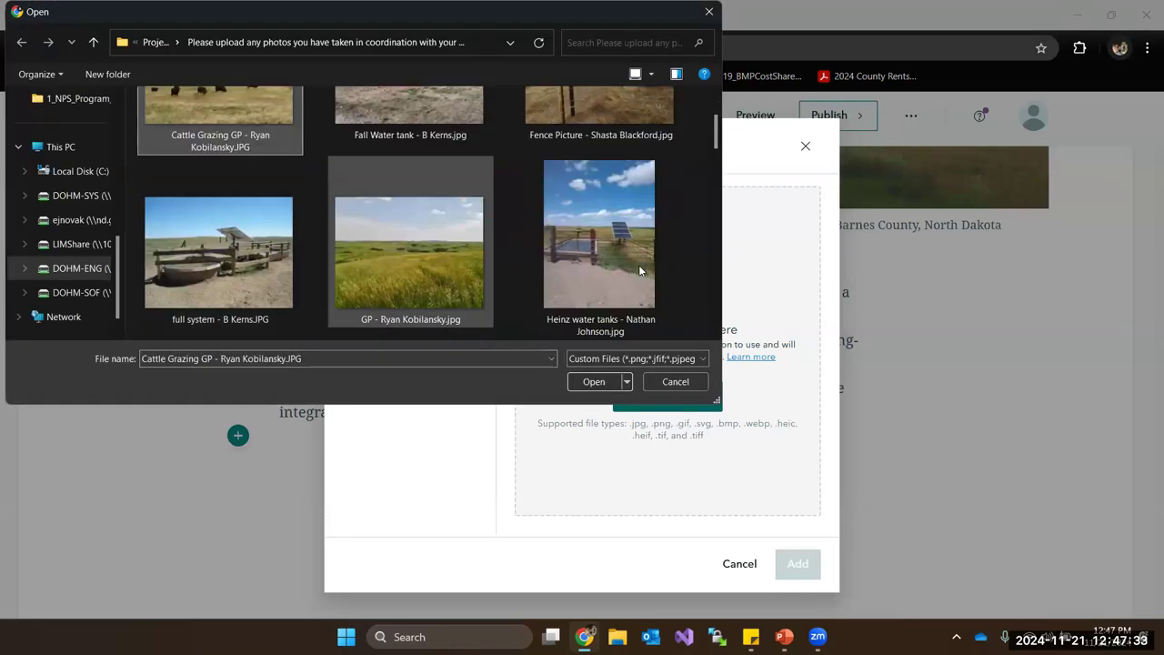
{"action": "left_click", "coordinate": [639, 265], "text": "shift"}
{"action": "left_click", "coordinate": [593, 382]}
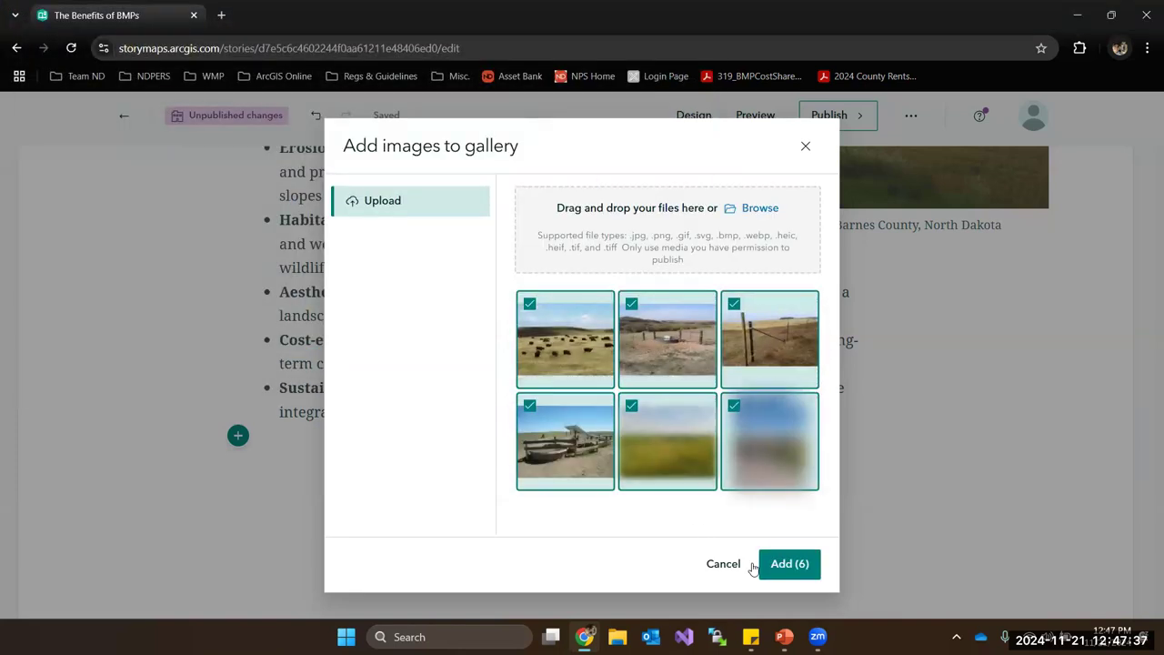
{"action": "left_click", "coordinate": [783, 564]}
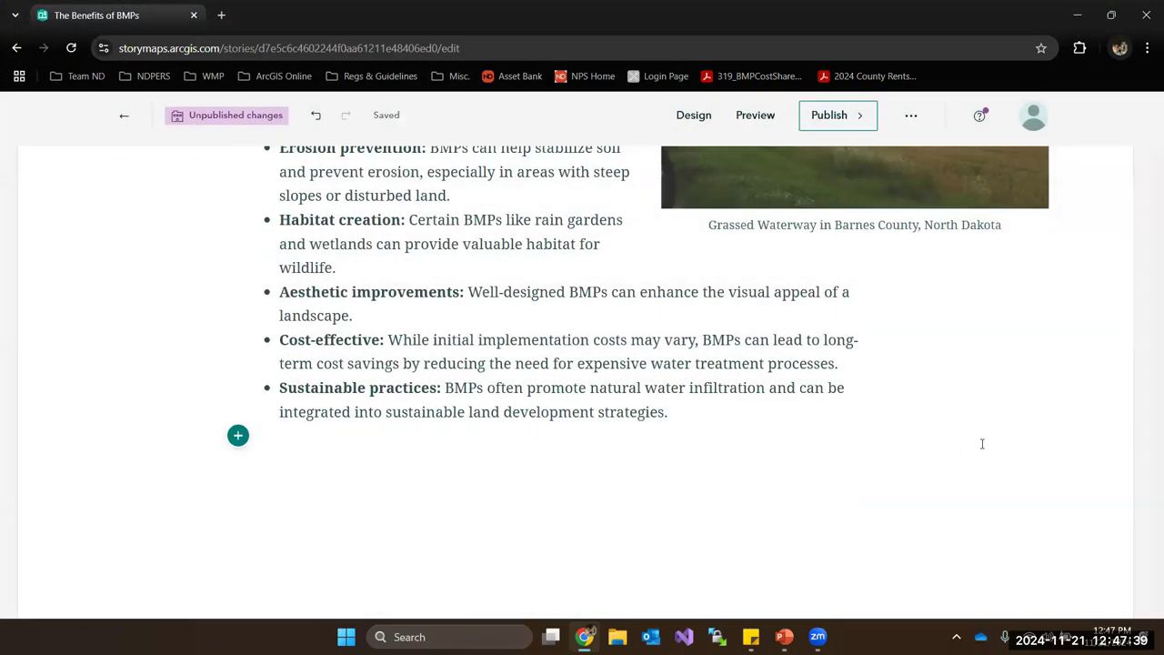
- Try the image gallery at the large and medium display sizes, and restore the small size
{"action": "scroll", "coordinate": [1009, 434], "scroll_direction": "down", "scroll_amount": 3}
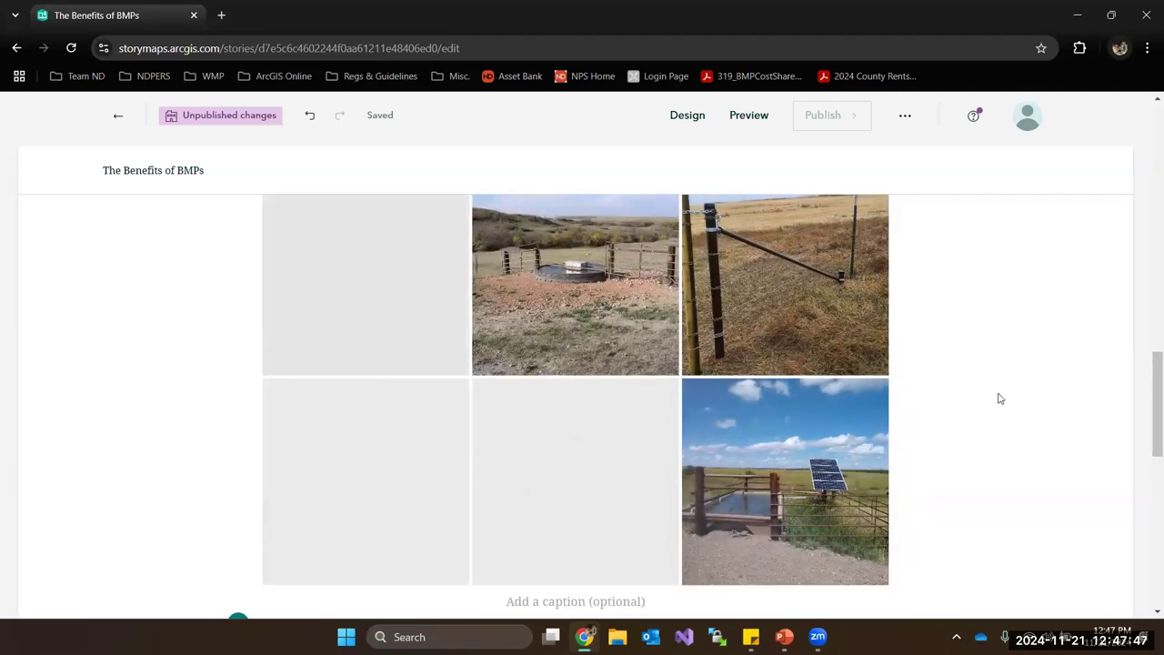
{"action": "mouse_move", "coordinate": [515, 262]}
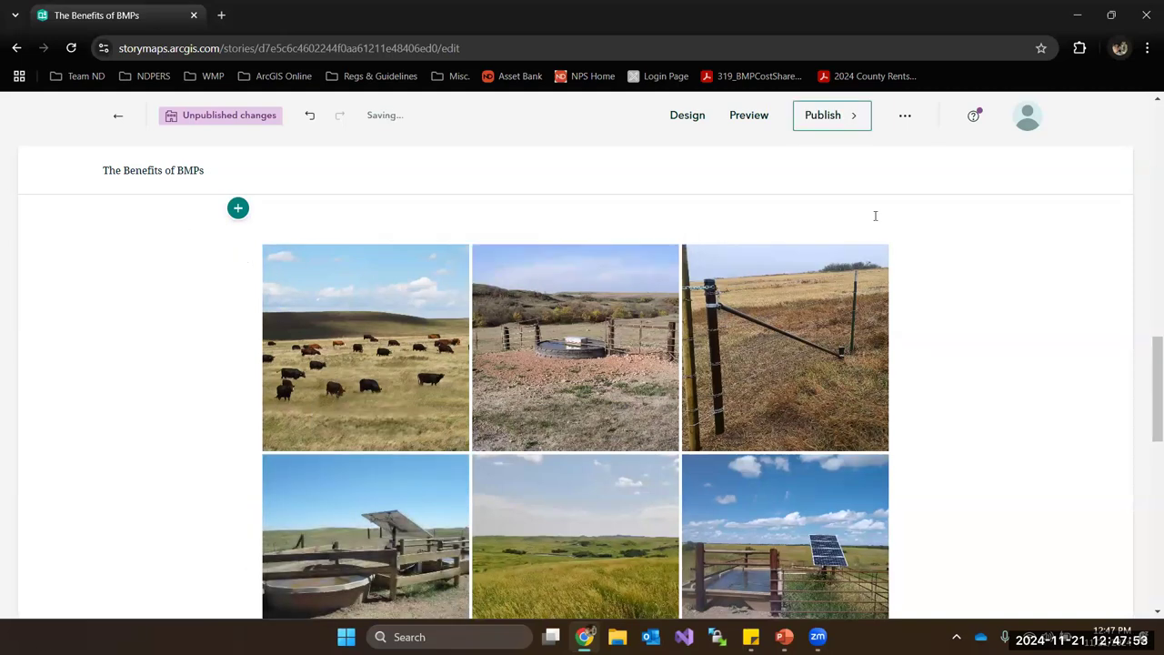
{"action": "mouse_move", "coordinate": [1094, 431]}
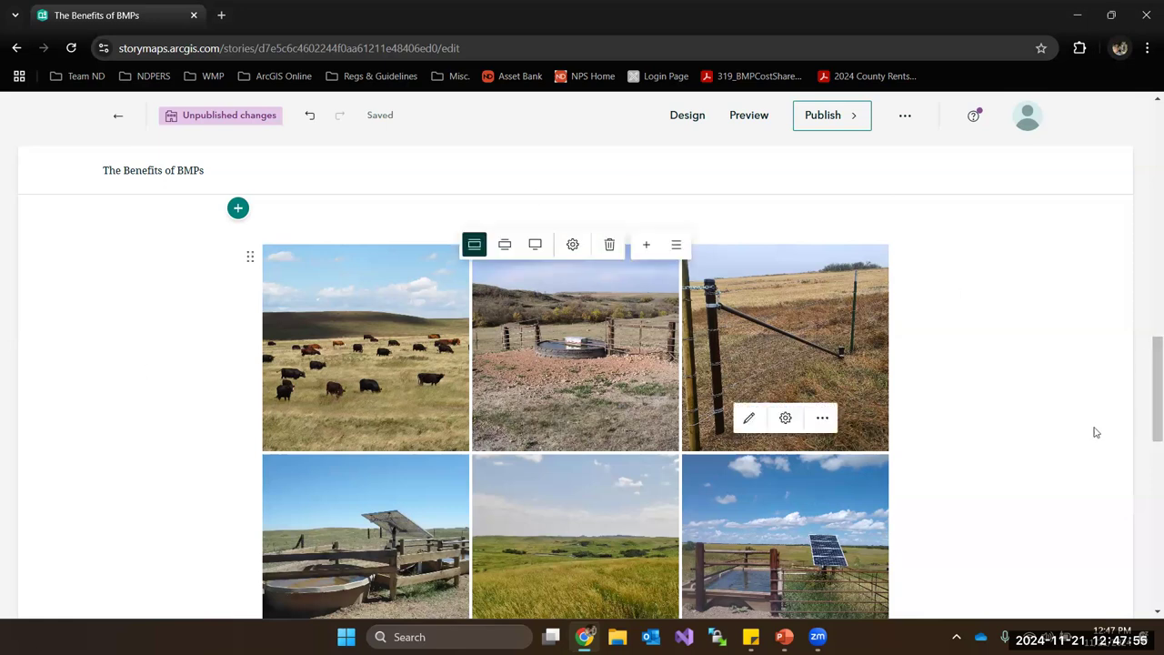
{"action": "left_click", "coordinate": [534, 245]}
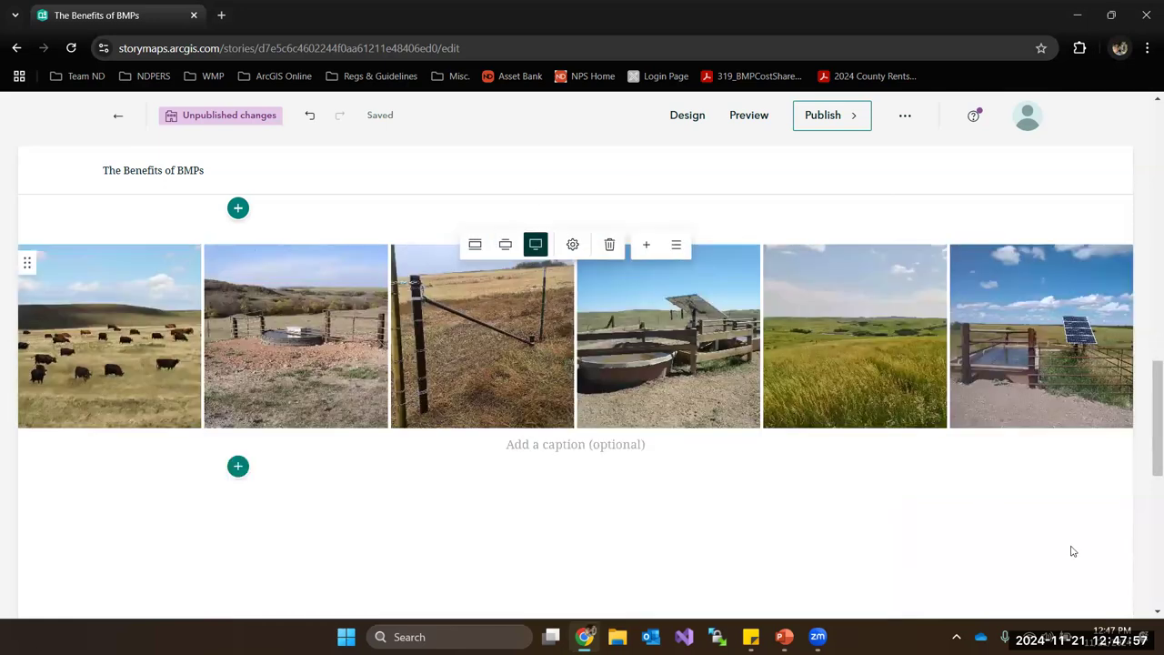
{"action": "left_click", "coordinate": [506, 246]}
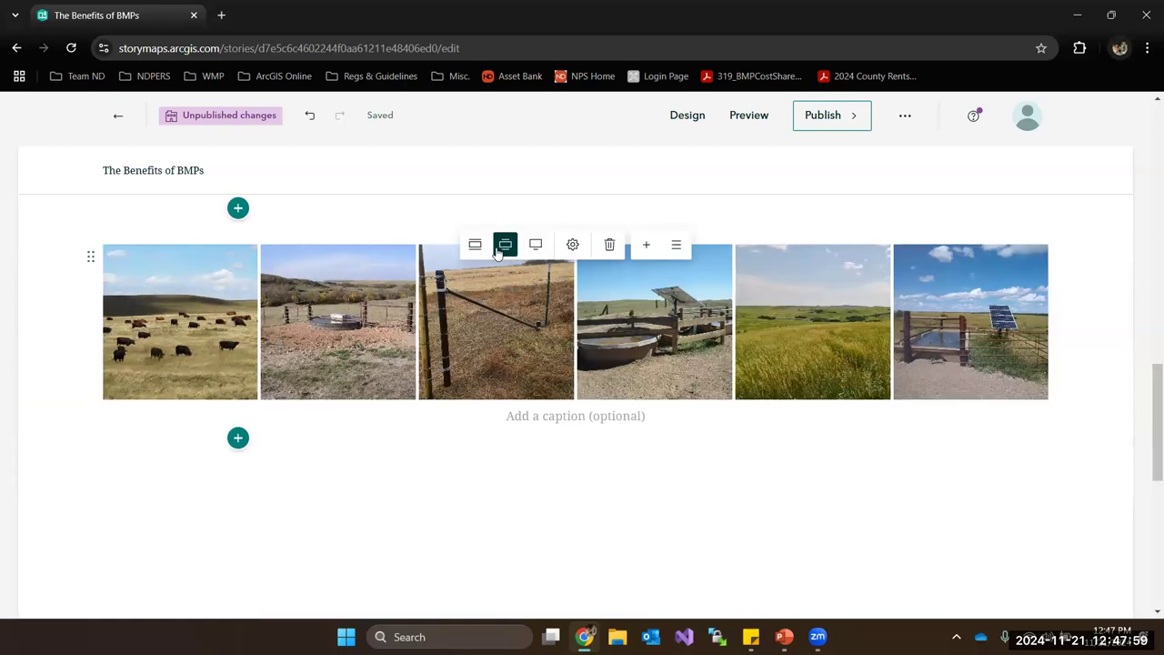
{"action": "left_click", "coordinate": [477, 246]}
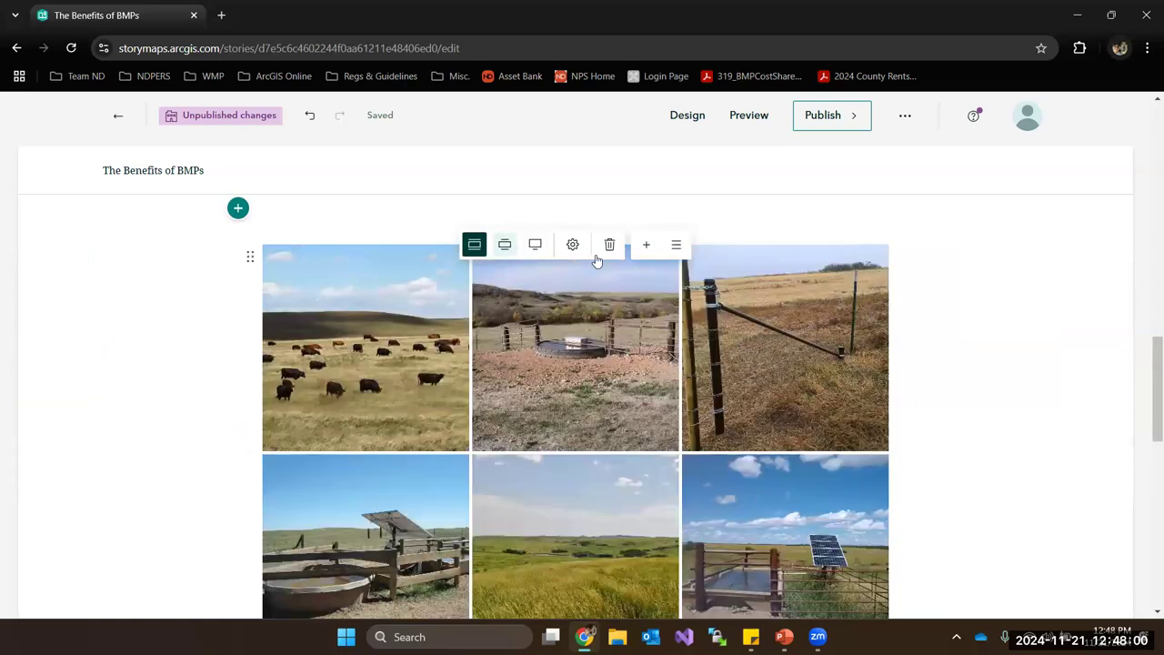
- Reorder the gallery so the portrait solar-panel water tank photo is second and the wooden-fenced tank photo is last, and save
{"action": "left_click", "coordinate": [675, 246]}
{"action": "left_click_drag", "start_coordinate": [720, 414], "coordinate": [566, 311]}
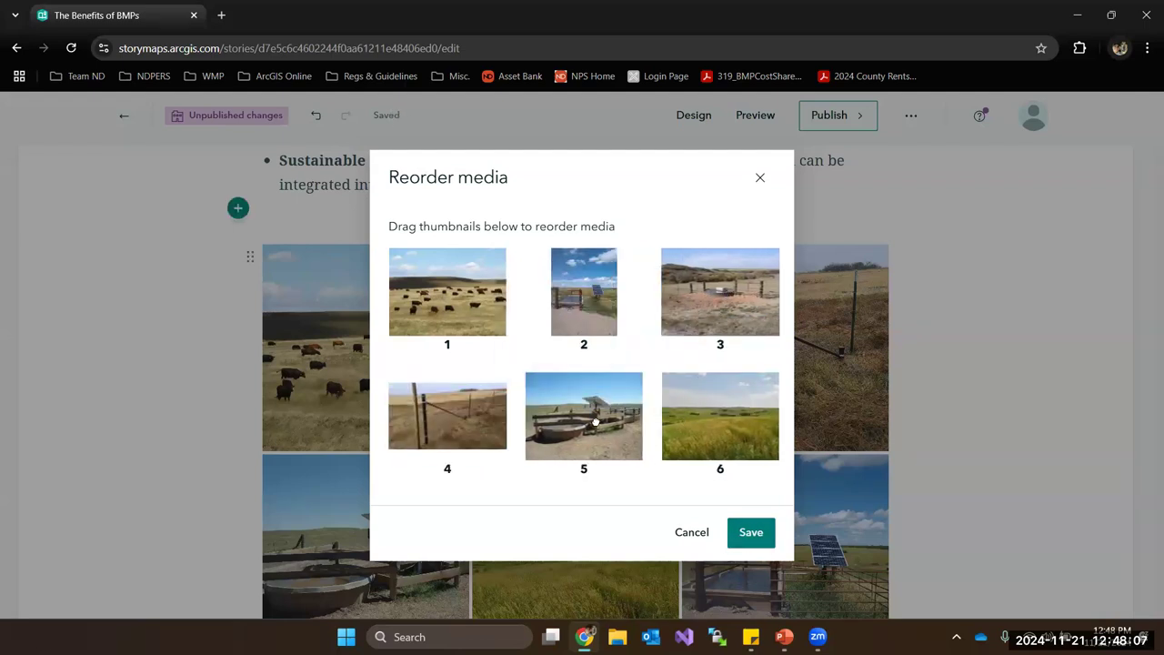
{"action": "left_click_drag", "start_coordinate": [580, 419], "coordinate": [725, 421]}
{"action": "left_click", "coordinate": [752, 535]}
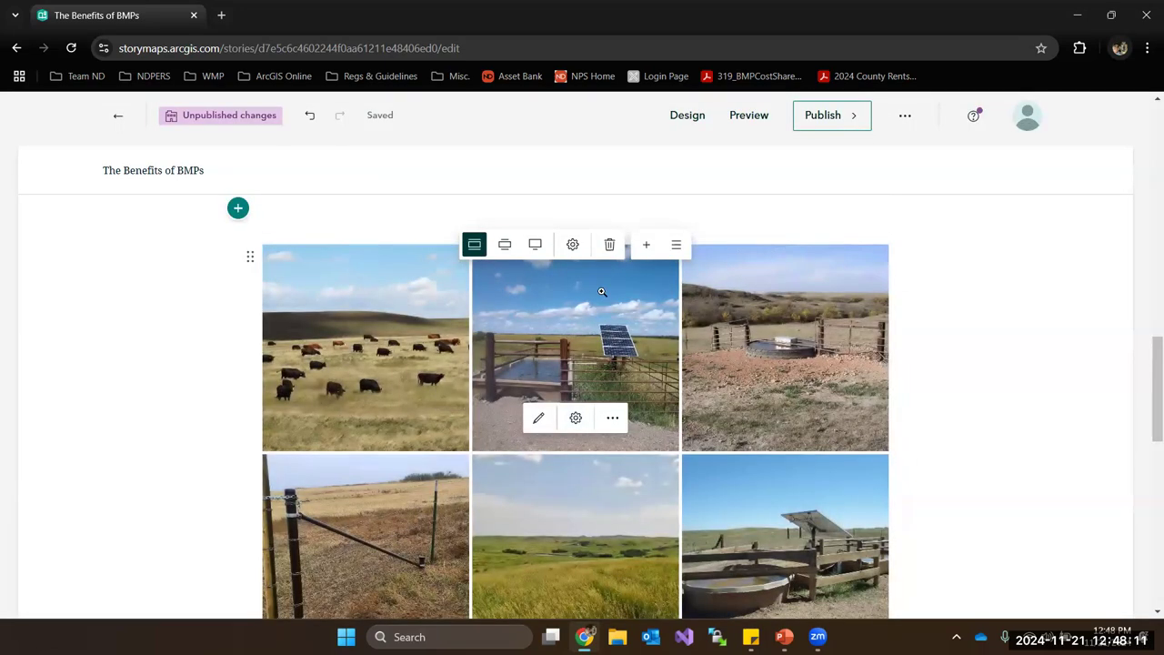
- Set the image gallery's display layout to Jigsaw and save the gallery options
{"action": "left_click", "coordinate": [573, 245]}
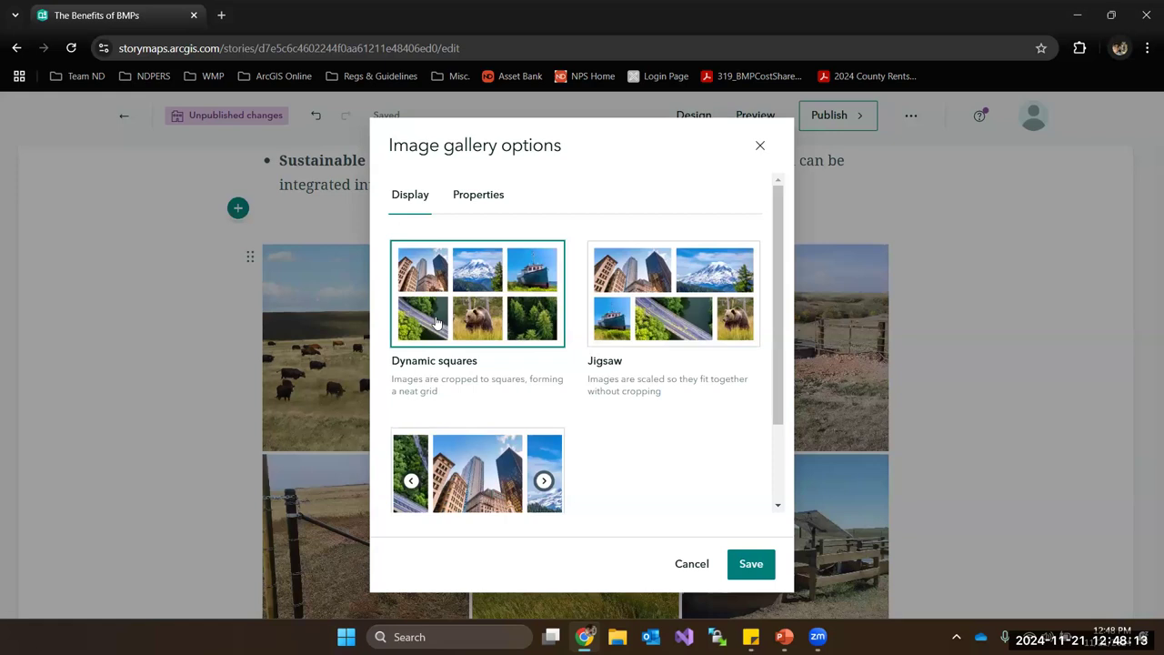
{"action": "left_click", "coordinate": [688, 326]}
{"action": "left_click", "coordinate": [751, 564]}
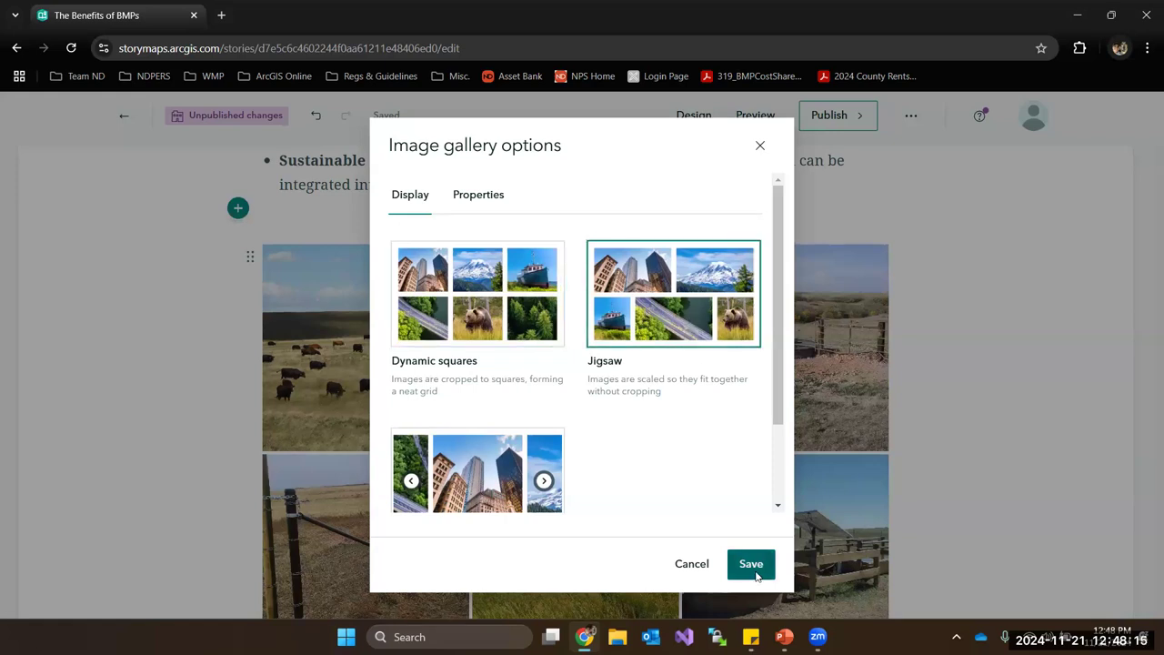
- Examine how all the gallery photos fit together in the Jigsaw layout below the Key benefits list
{"action": "scroll", "coordinate": [1008, 471], "scroll_direction": "down", "scroll_amount": 5}
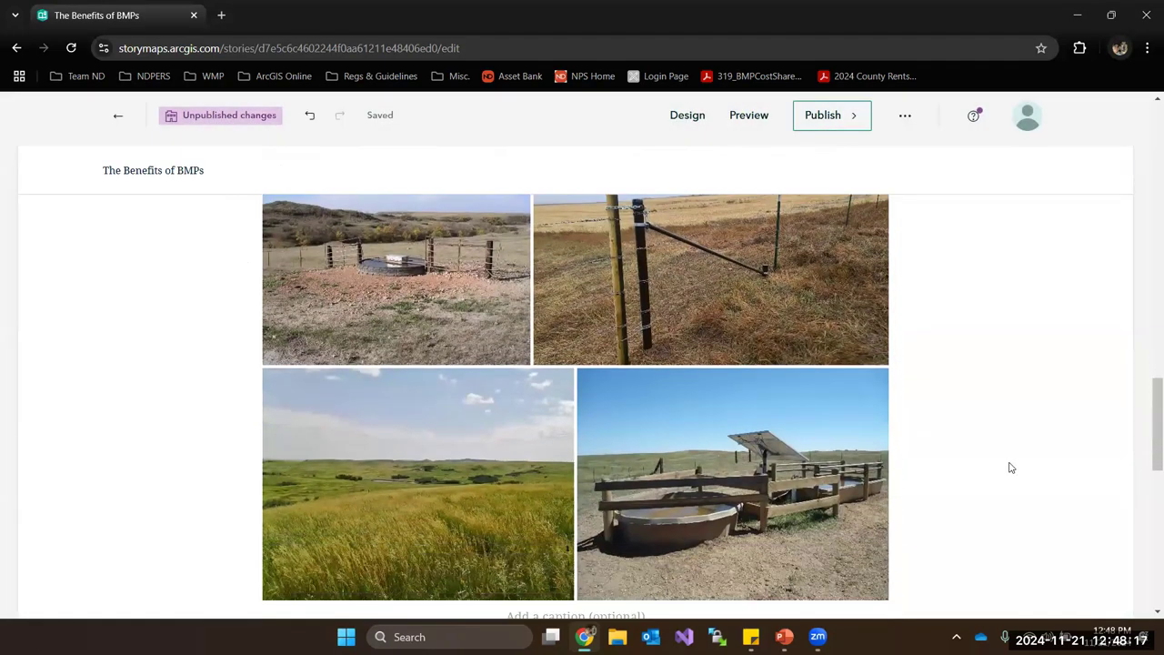
{"action": "scroll", "coordinate": [1006, 467], "scroll_direction": "down", "scroll_amount": 1}
{"action": "scroll", "coordinate": [1006, 467], "scroll_direction": "up", "scroll_amount": 3}
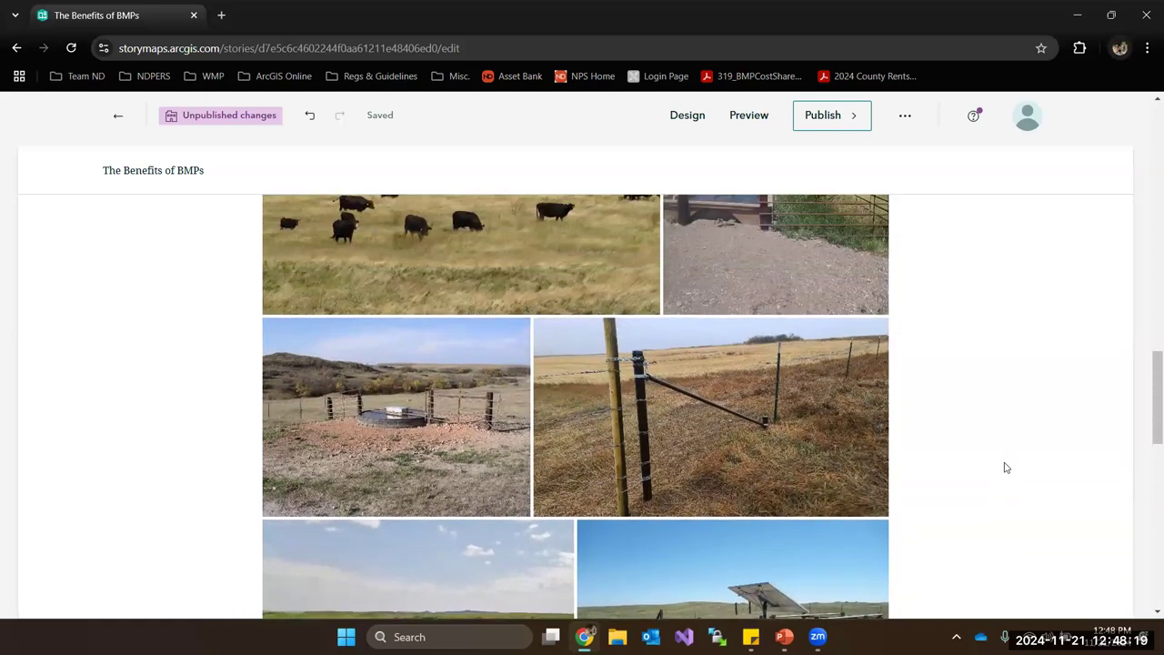
{"action": "scroll", "coordinate": [868, 415], "scroll_direction": "up", "scroll_amount": 1}
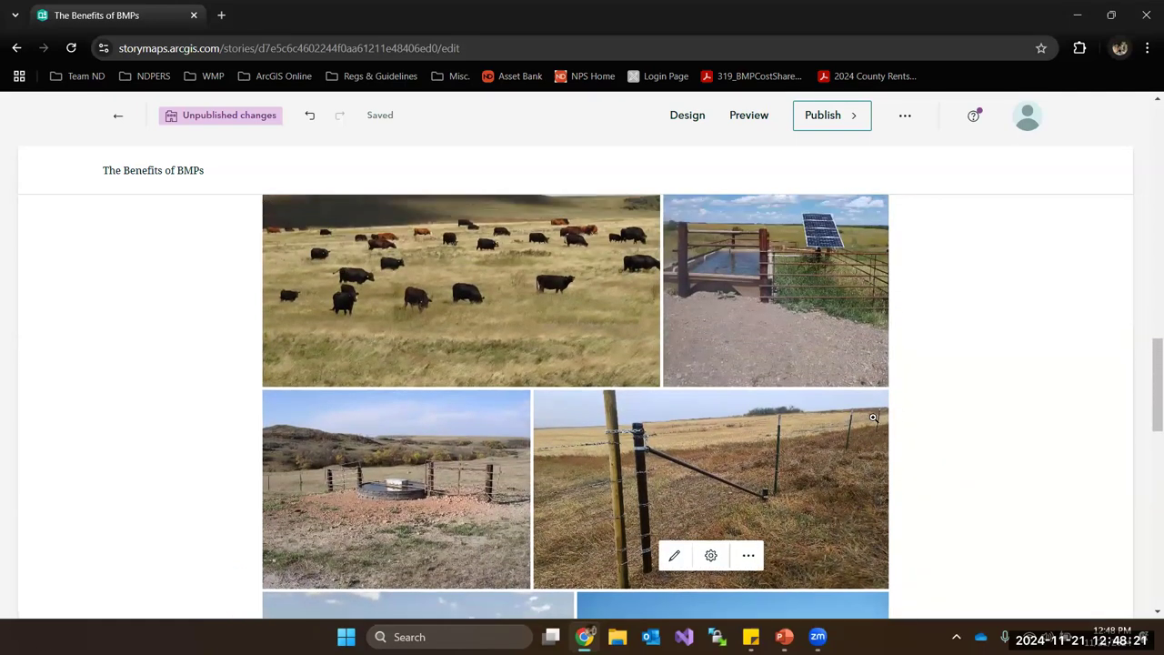
{"action": "scroll", "coordinate": [876, 419], "scroll_direction": "up", "scroll_amount": 1}
{"action": "scroll", "coordinate": [891, 428], "scroll_direction": "up", "scroll_amount": 2}
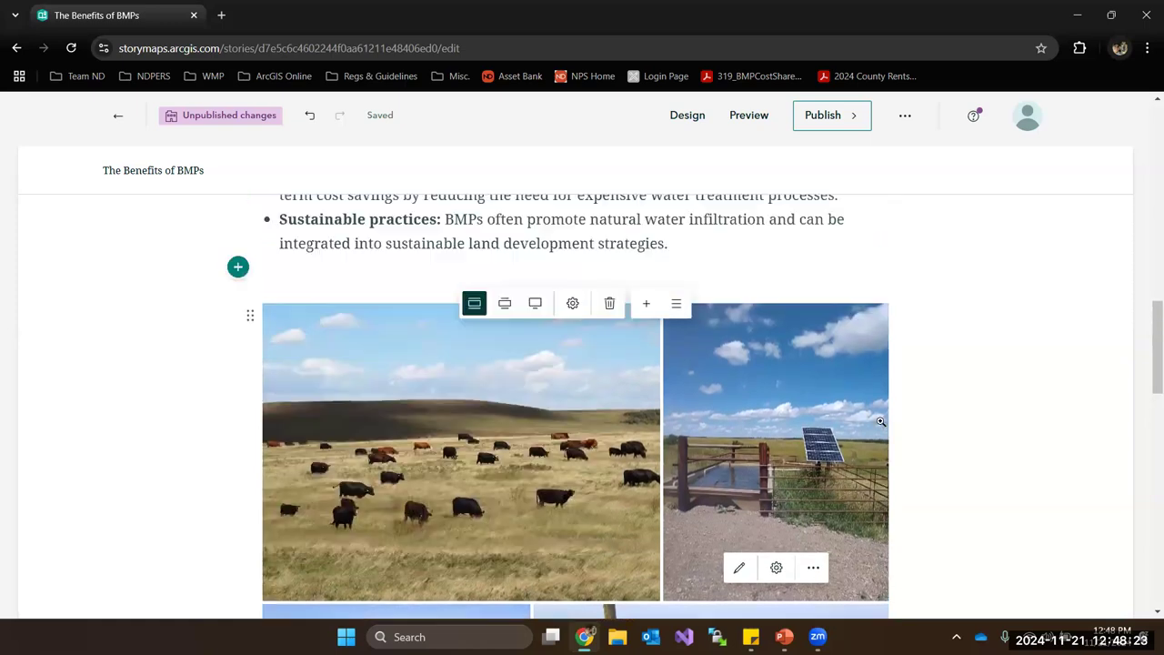
{"action": "scroll", "coordinate": [910, 437], "scroll_direction": "down", "scroll_amount": 3}
{"action": "scroll", "coordinate": [928, 433], "scroll_direction": "down", "scroll_amount": 4}
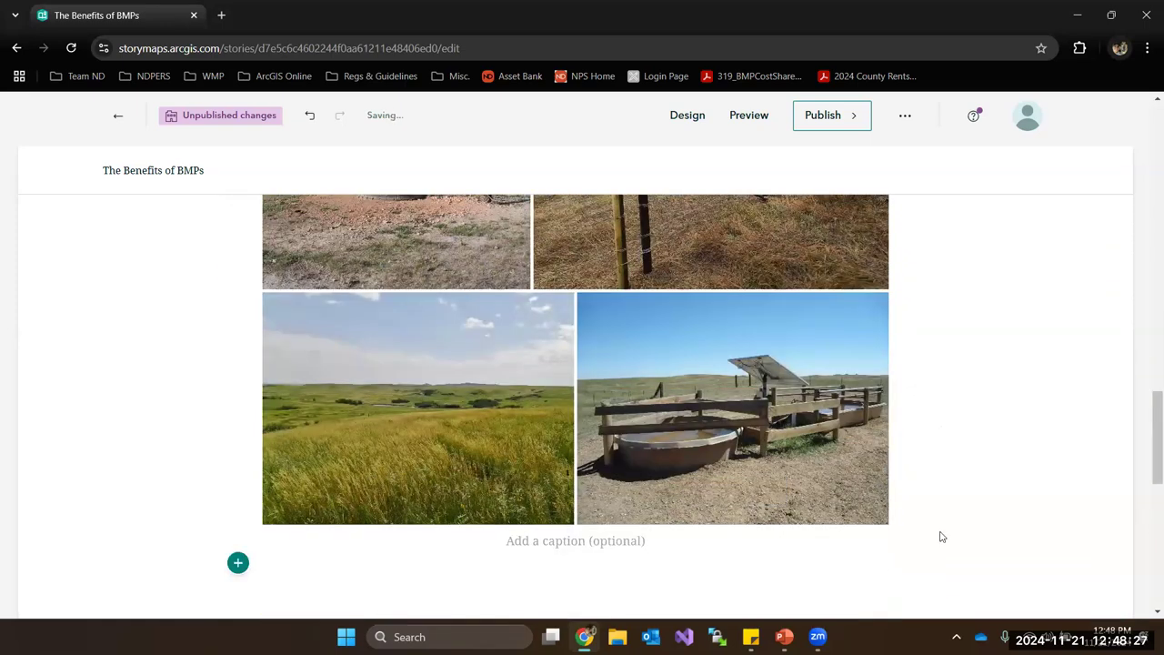
{"action": "scroll", "coordinate": [942, 538], "scroll_direction": "up", "scroll_amount": 6}
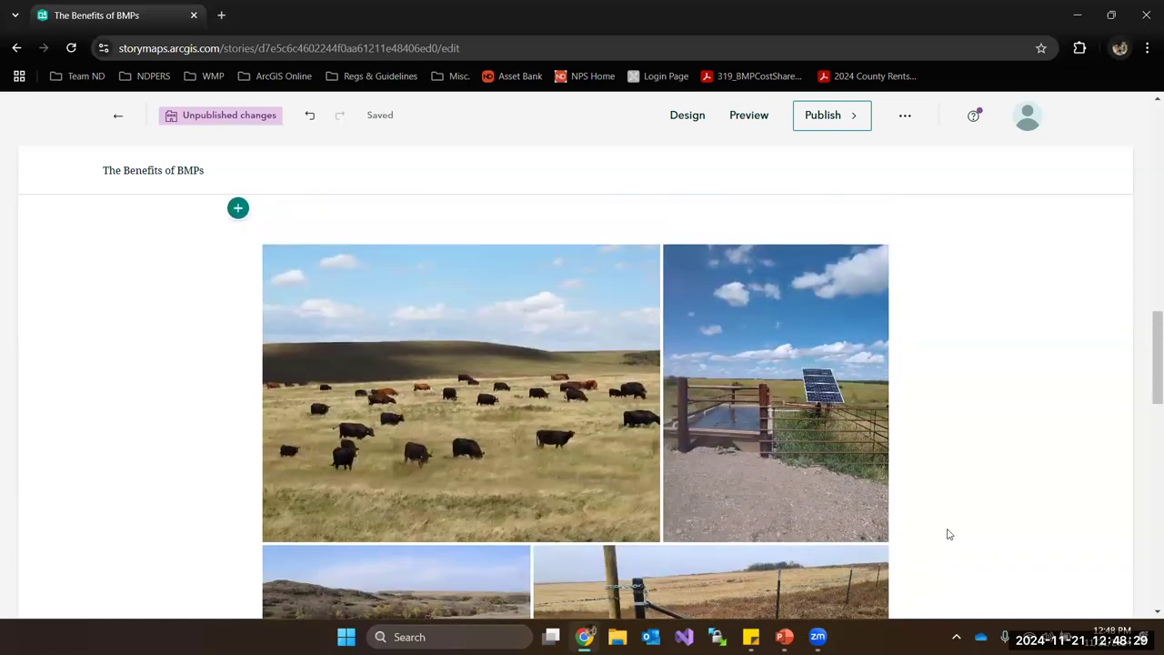
- Add a map tour block below the image gallery and choose to start the tour from scratch
{"action": "scroll", "coordinate": [951, 535], "scroll_direction": "down", "scroll_amount": 7}
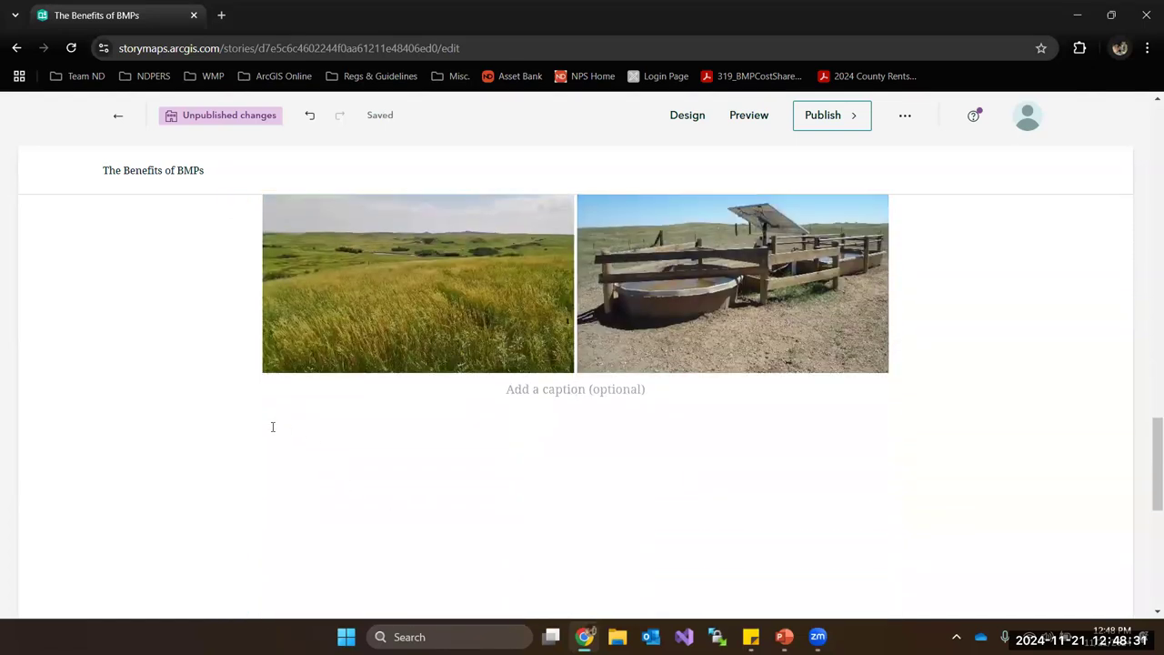
{"action": "left_click", "coordinate": [237, 411]}
{"action": "scroll", "coordinate": [361, 421], "scroll_direction": "down", "scroll_amount": 3}
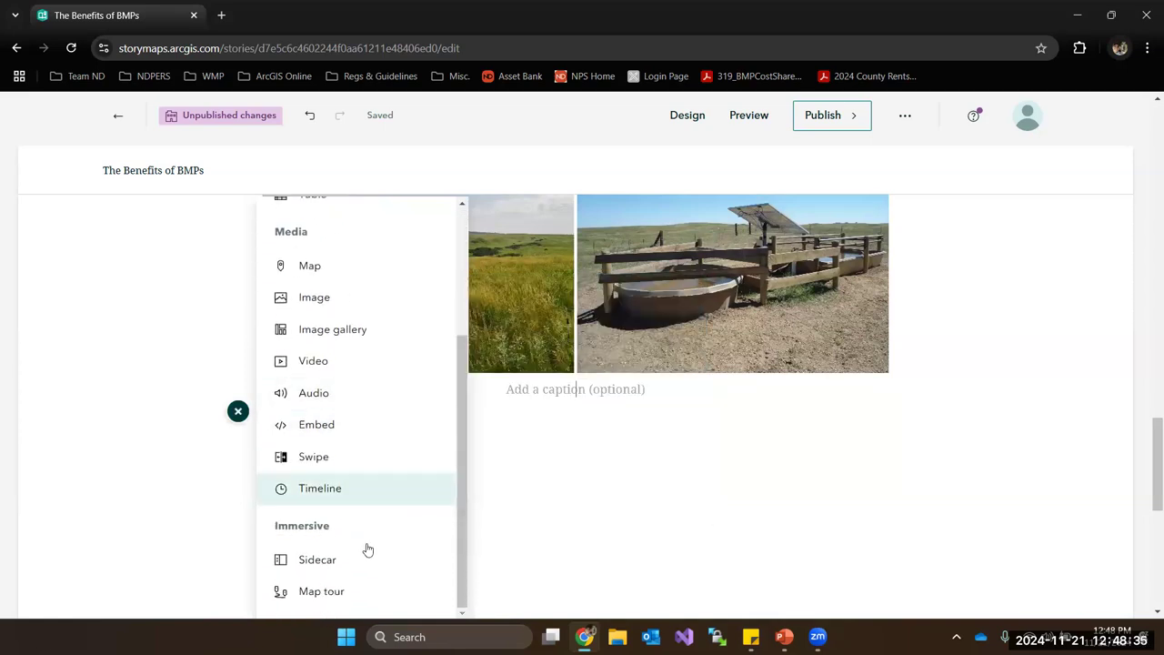
{"action": "mouse_move", "coordinate": [348, 558]}
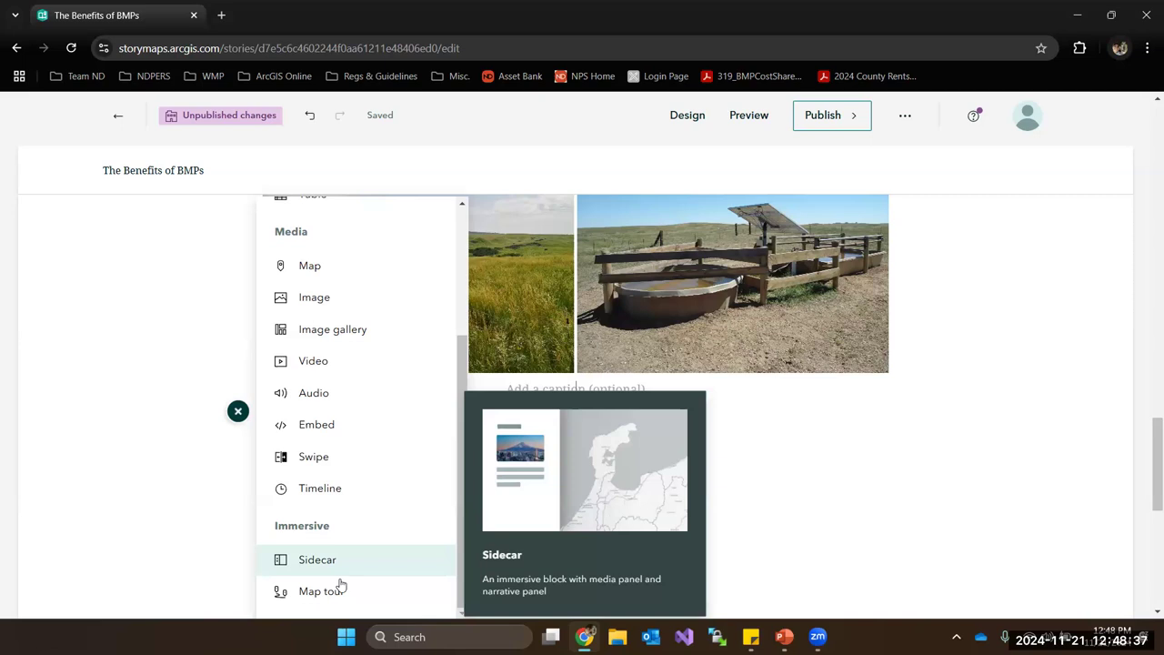
{"action": "left_click", "coordinate": [349, 599]}
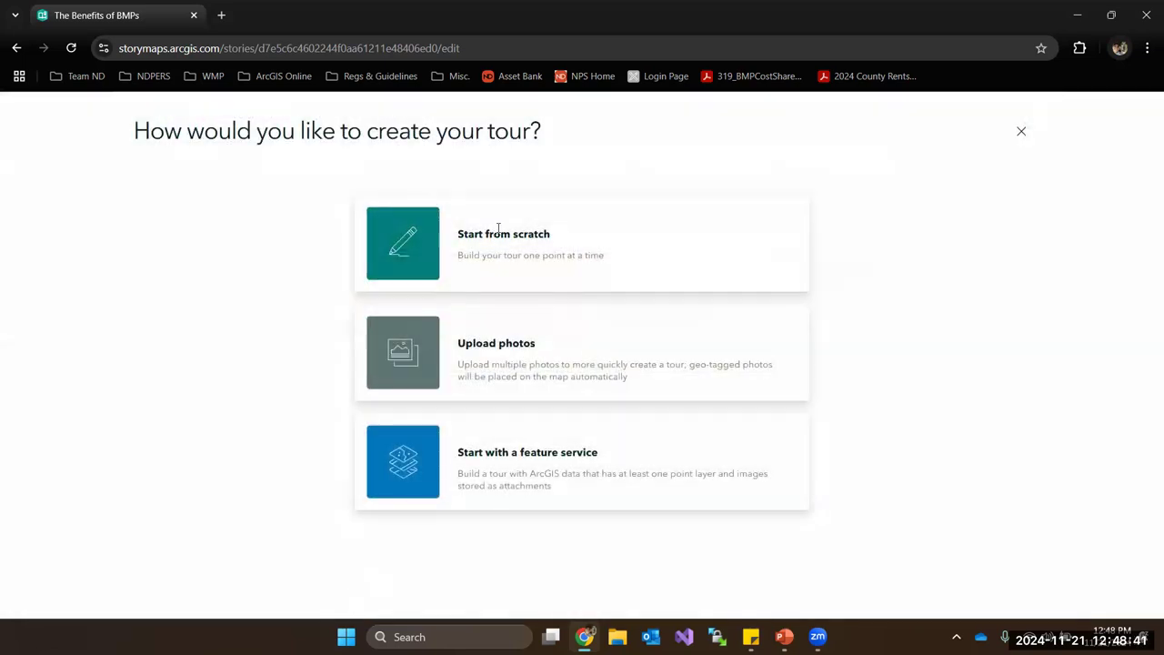
{"action": "left_click", "coordinate": [499, 233]}
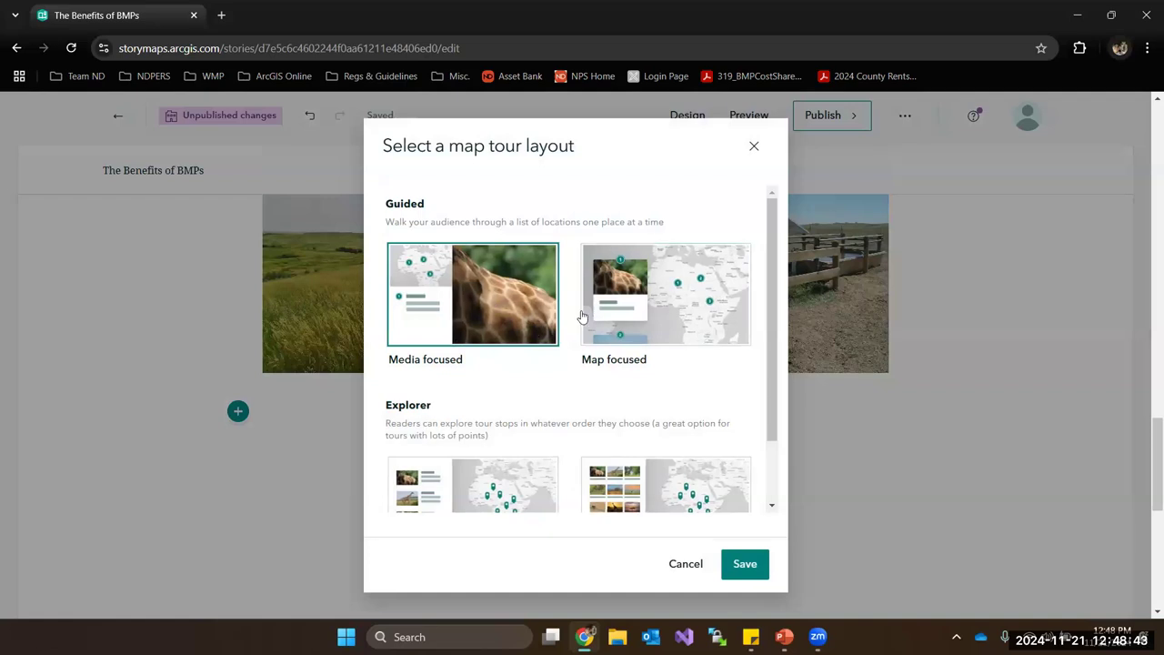
- Review the map tour layouts, choose the Explorer List layout, and save it
{"action": "scroll", "coordinate": [641, 319], "scroll_direction": "down", "scroll_amount": 1}
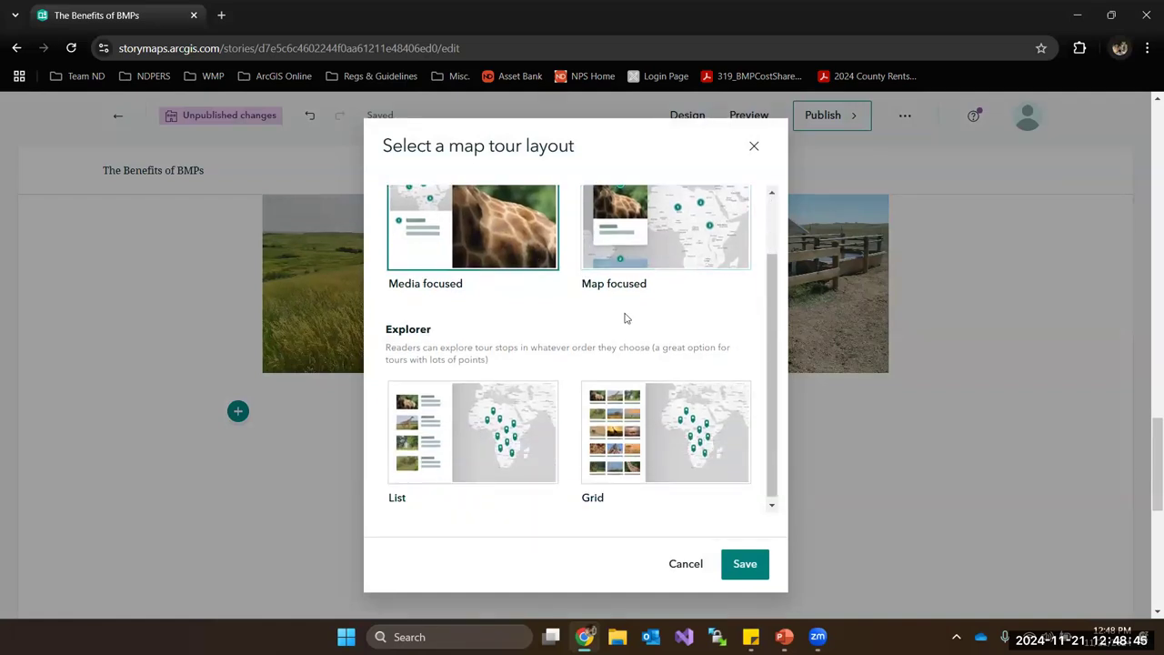
{"action": "scroll", "coordinate": [564, 323], "scroll_direction": "up", "scroll_amount": 1}
{"action": "scroll", "coordinate": [497, 301], "scroll_direction": "down", "scroll_amount": 1}
{"action": "left_click", "coordinate": [514, 464]}
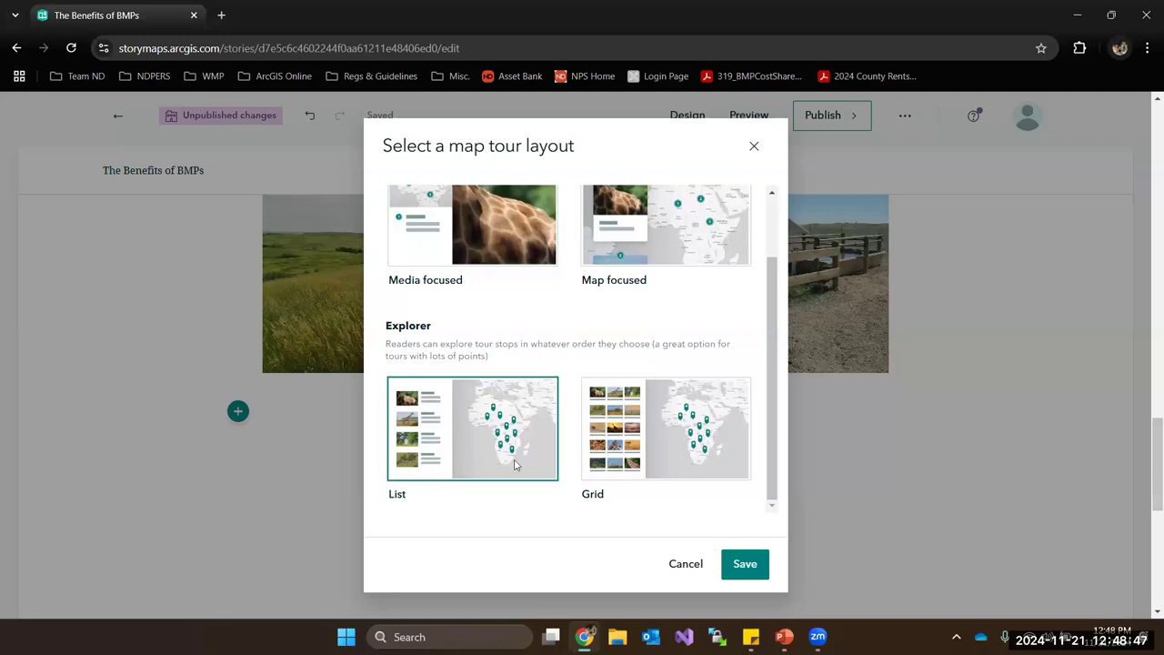
{"action": "left_click", "coordinate": [744, 570]}
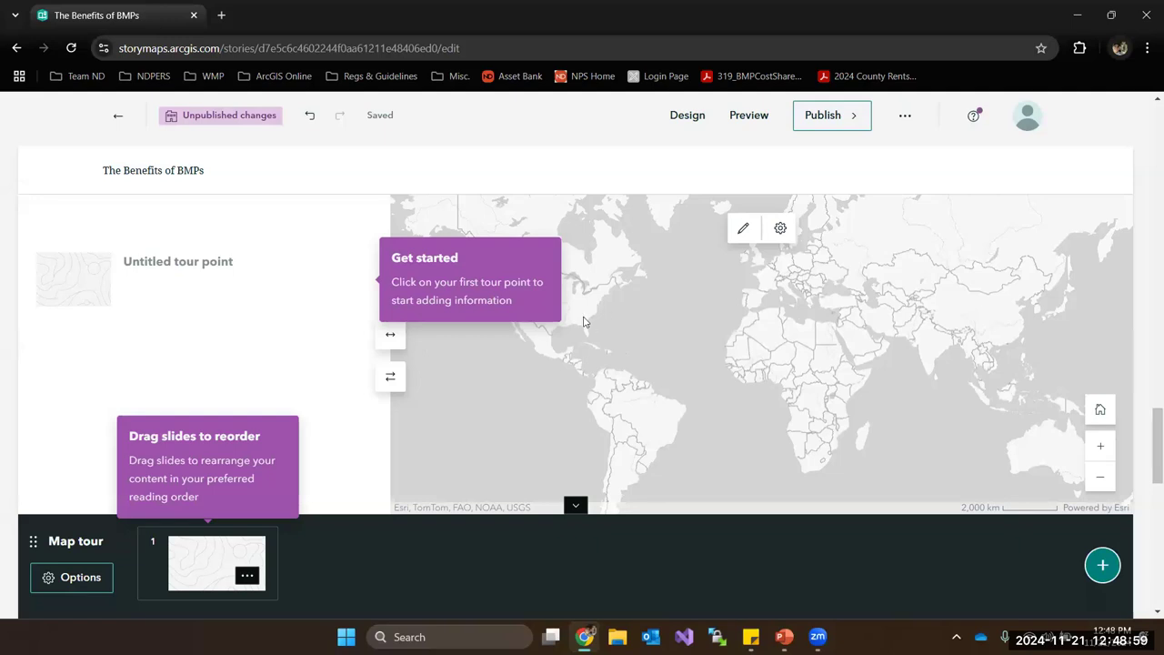
- Examine the map tour's map closely around Bismarck and Fargo
{"action": "scroll", "coordinate": [696, 364], "scroll_direction": "up", "scroll_amount": 2}
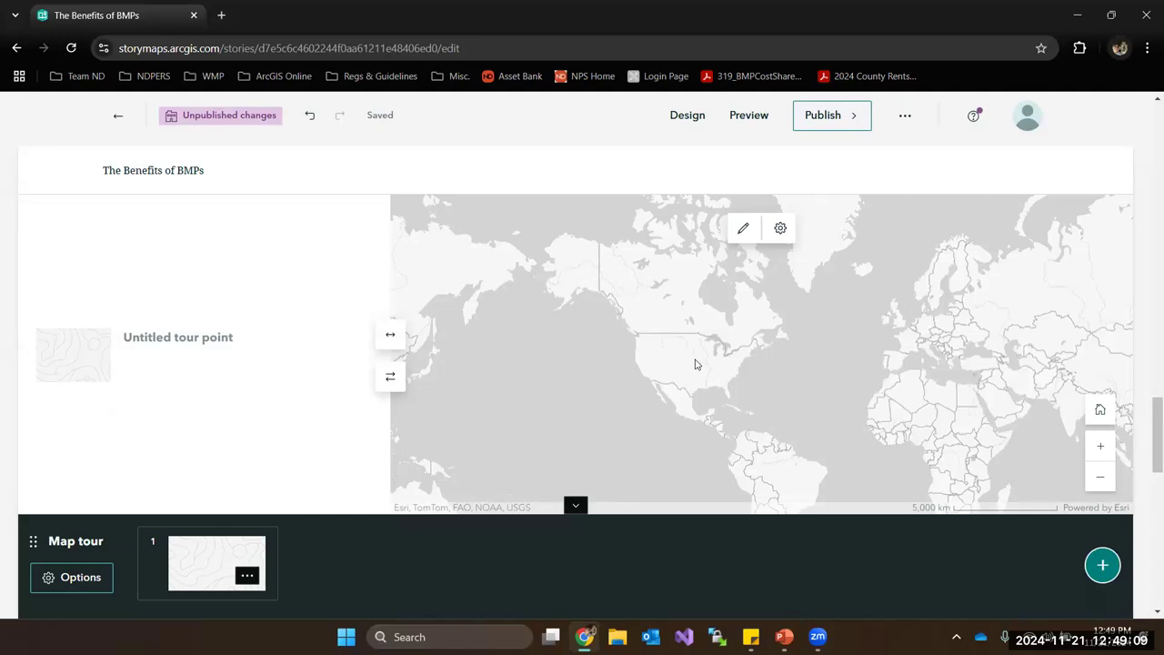
{"action": "left_click", "coordinate": [1101, 446]}
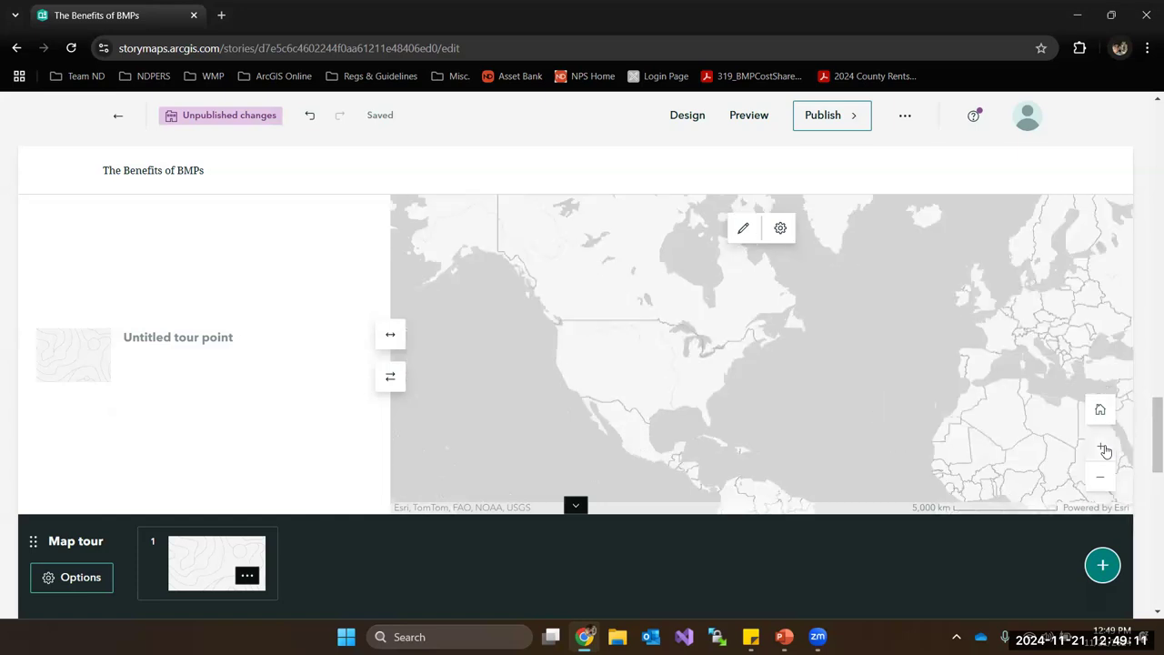
{"action": "left_click", "coordinate": [1102, 447]}
{"action": "left_click", "coordinate": [1101, 448]}
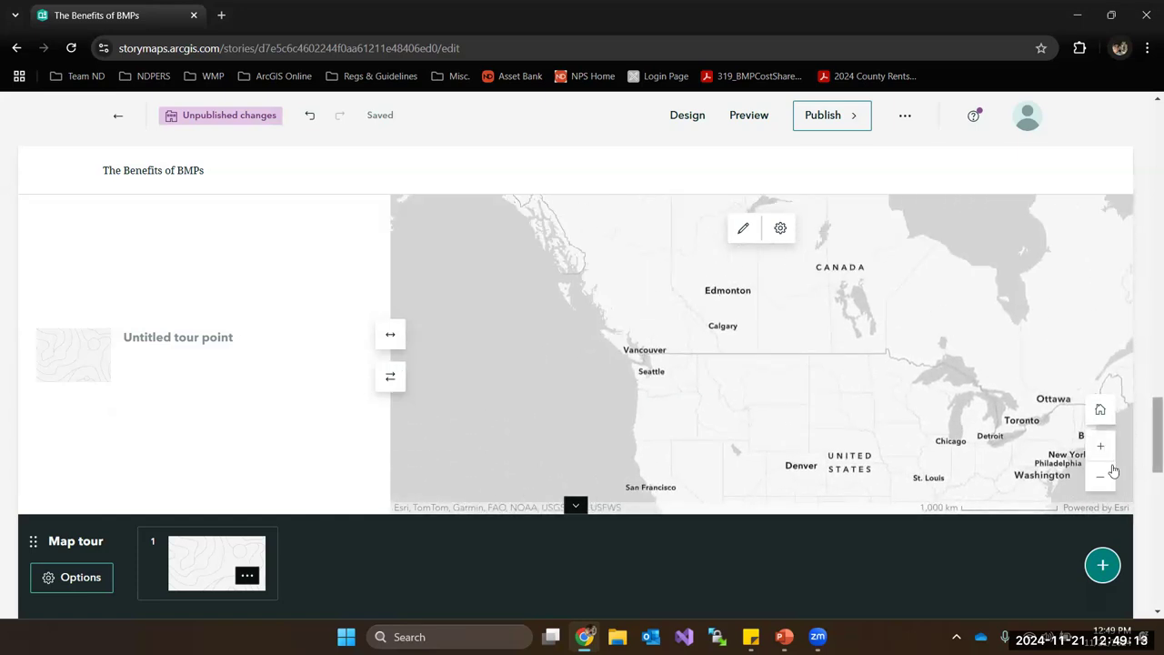
{"action": "left_click", "coordinate": [1102, 451]}
{"action": "scroll", "coordinate": [710, 239], "scroll_direction": "up", "scroll_amount": 2}
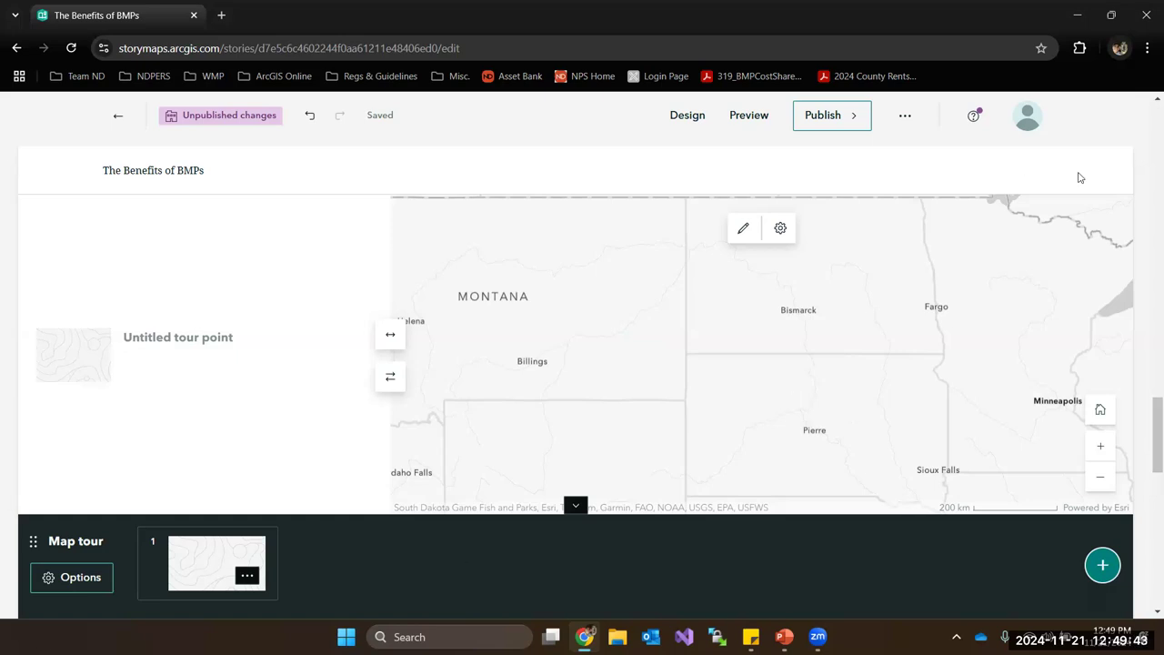
{"action": "mouse_move", "coordinate": [1156, 409]}
{"action": "left_mouse_down"}
{"action": "mouse_move", "coordinate": [1154, 433]}
{"action": "mouse_move", "coordinate": [1149, 419]}
{"action": "left_mouse_up"}
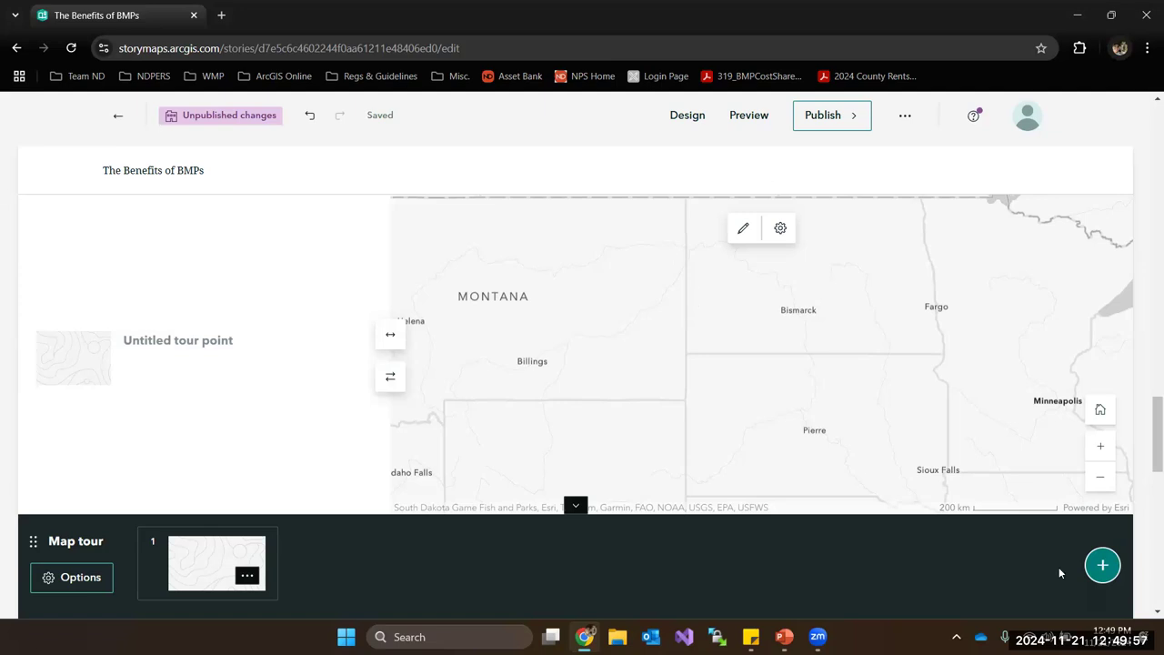
- Delete the whole map tour block from the story
{"action": "left_click", "coordinate": [67, 590]}
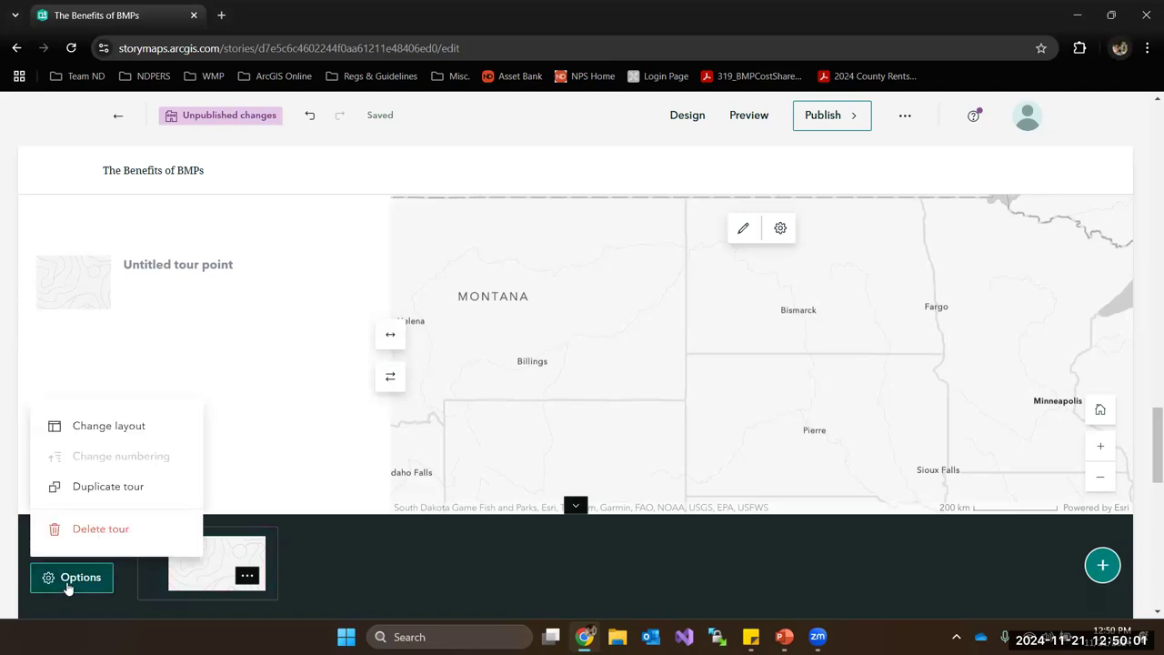
{"action": "left_click", "coordinate": [110, 533]}
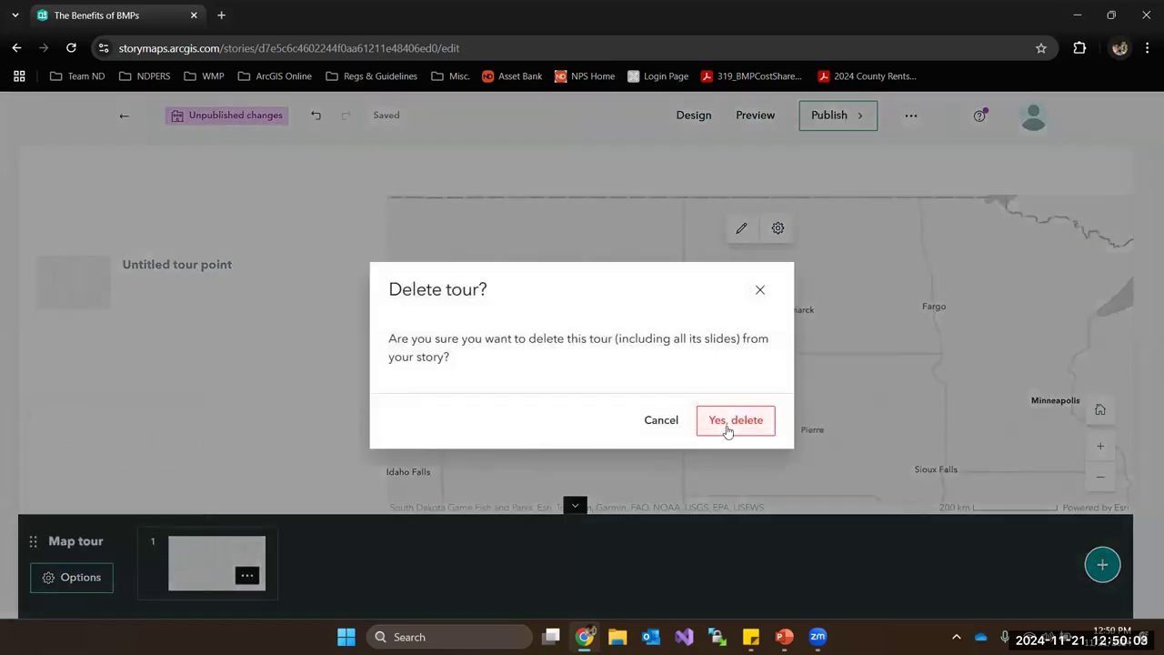
{"action": "left_click", "coordinate": [728, 428]}
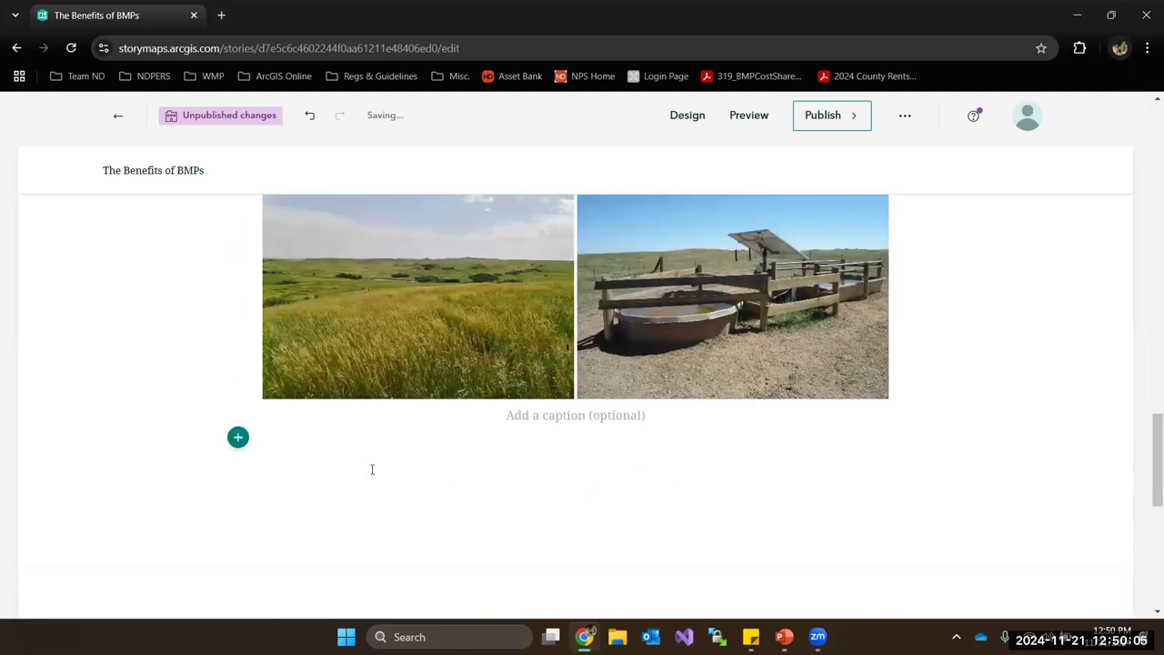
- Review the content block types that can be inserted below the image gallery, including Swipe and Map
{"action": "left_click", "coordinate": [238, 438]}
{"action": "scroll", "coordinate": [379, 445], "scroll_direction": "down", "scroll_amount": 2}
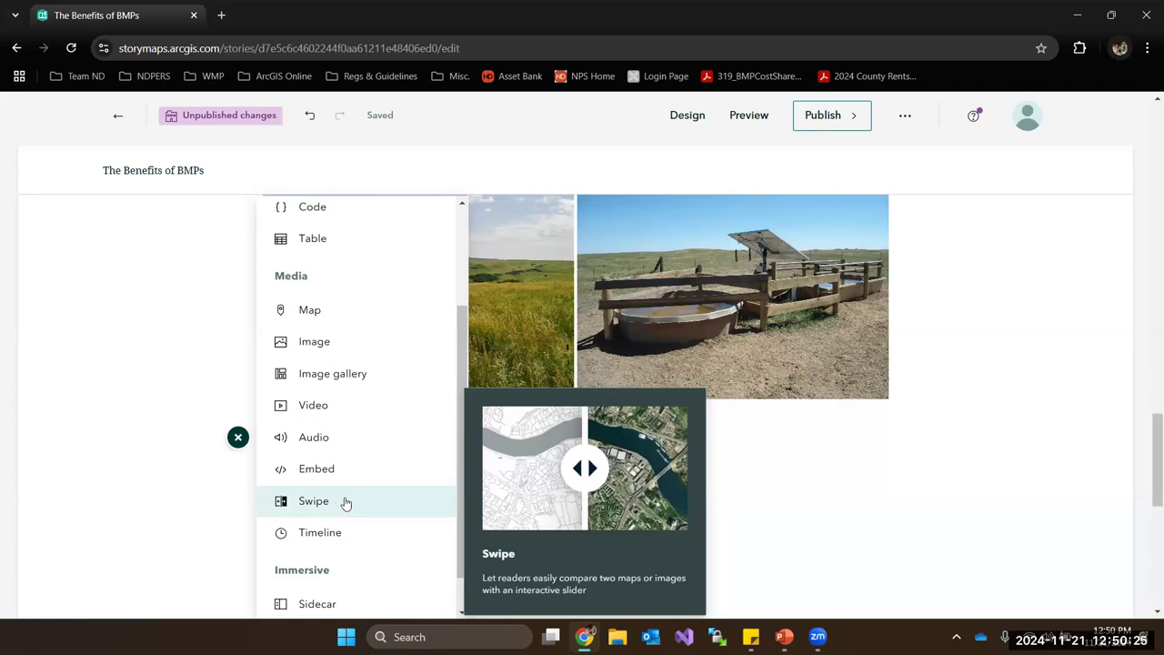
{"action": "scroll", "coordinate": [344, 503], "scroll_direction": "down", "scroll_amount": 1}
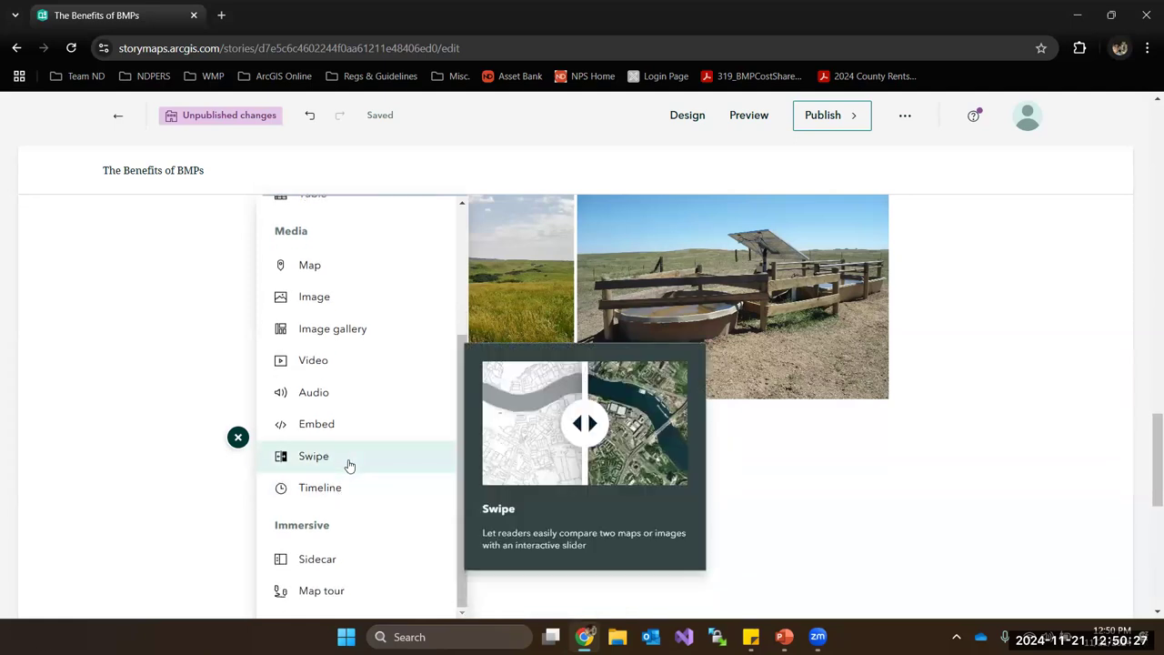
{"action": "scroll", "coordinate": [355, 470], "scroll_direction": "down", "scroll_amount": 1}
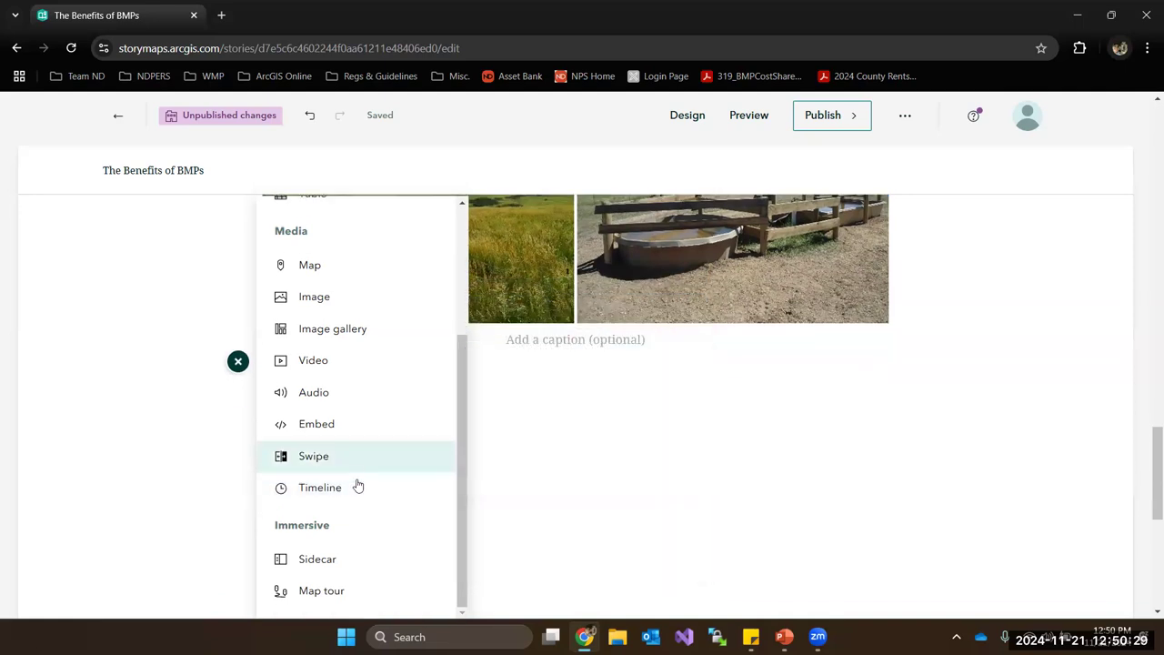
{"action": "scroll", "coordinate": [379, 446], "scroll_direction": "up", "scroll_amount": 2}
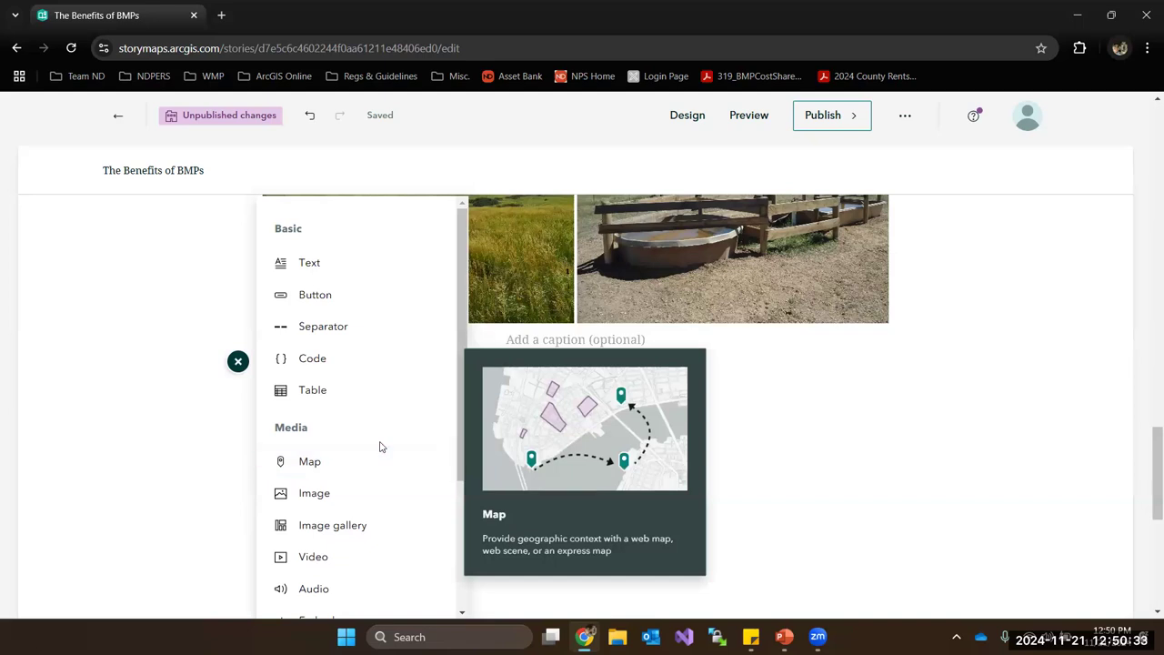
{"action": "left_click", "coordinate": [980, 340]}
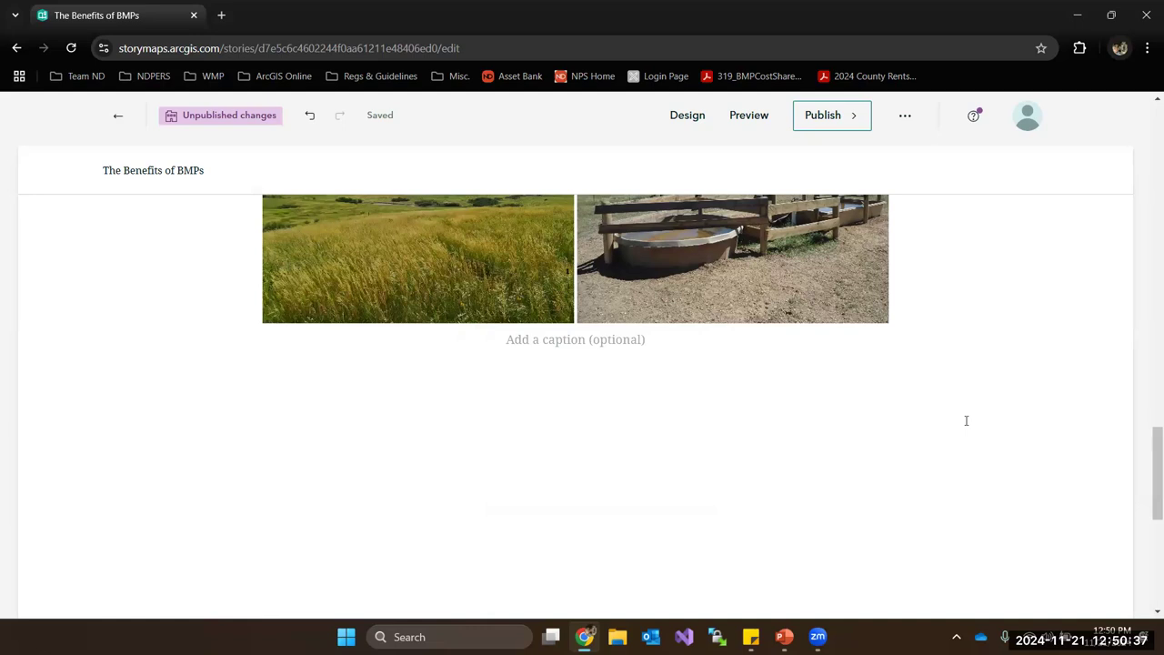
{"action": "scroll", "coordinate": [967, 419], "scroll_direction": "down", "scroll_amount": 4}
{"action": "scroll", "coordinate": [976, 433], "scroll_direction": "up", "scroll_amount": 7}
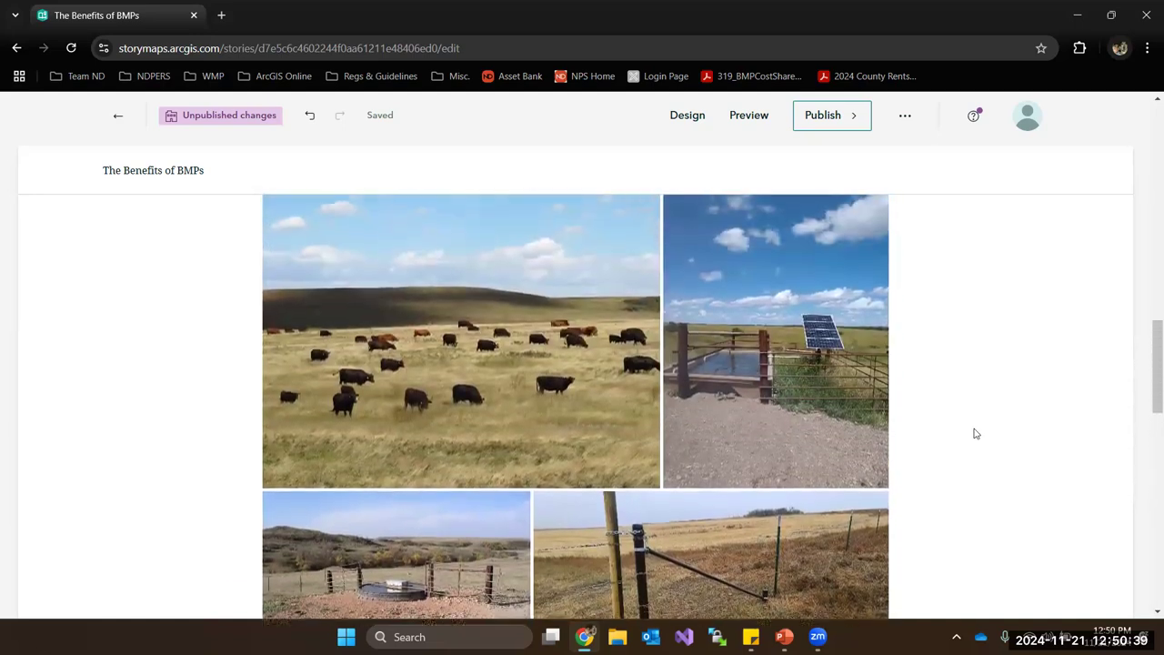
{"action": "scroll", "coordinate": [983, 442], "scroll_direction": "up", "scroll_amount": 5}
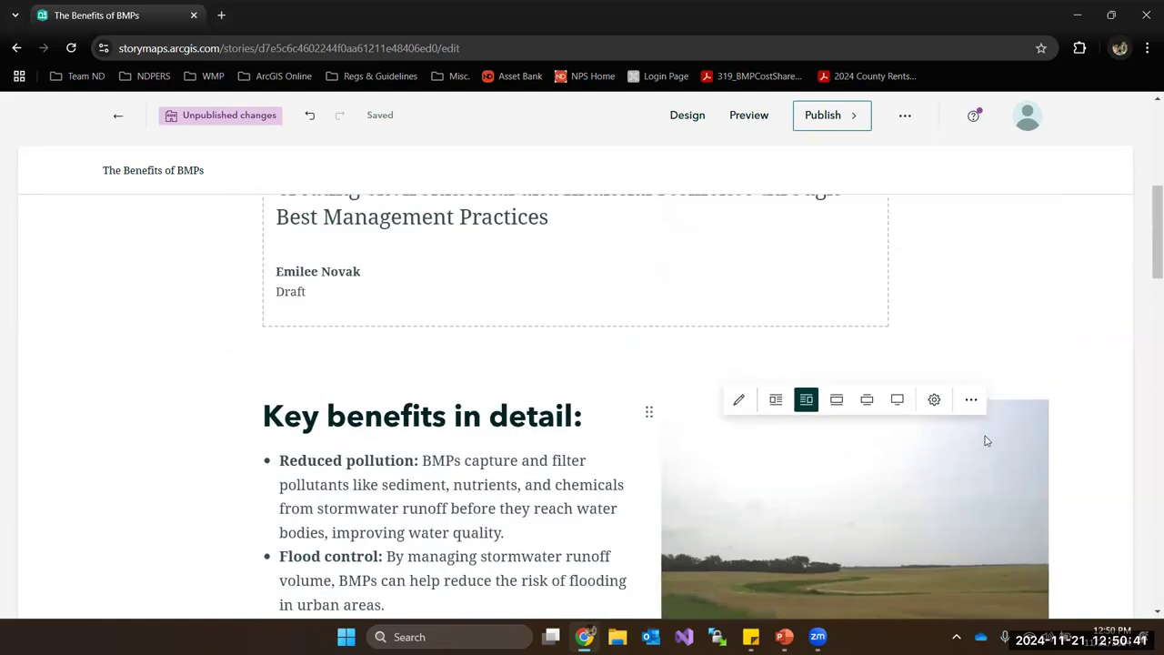
{"action": "scroll", "coordinate": [998, 443], "scroll_direction": "up", "scroll_amount": 2}
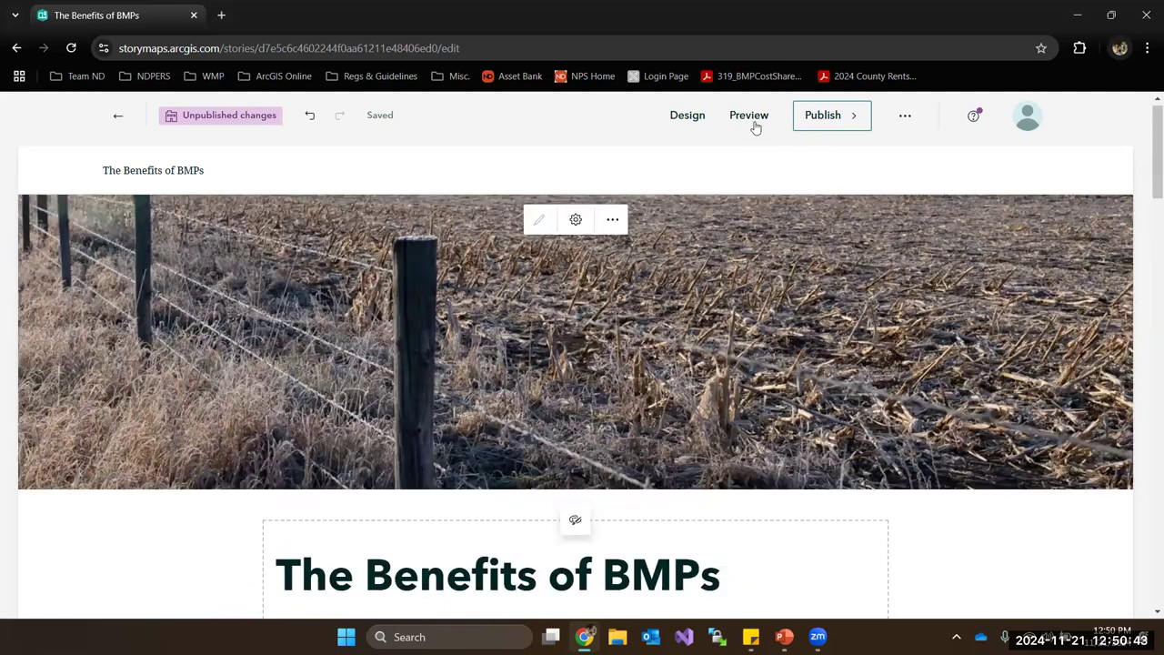
{"action": "left_click", "coordinate": [754, 122]}
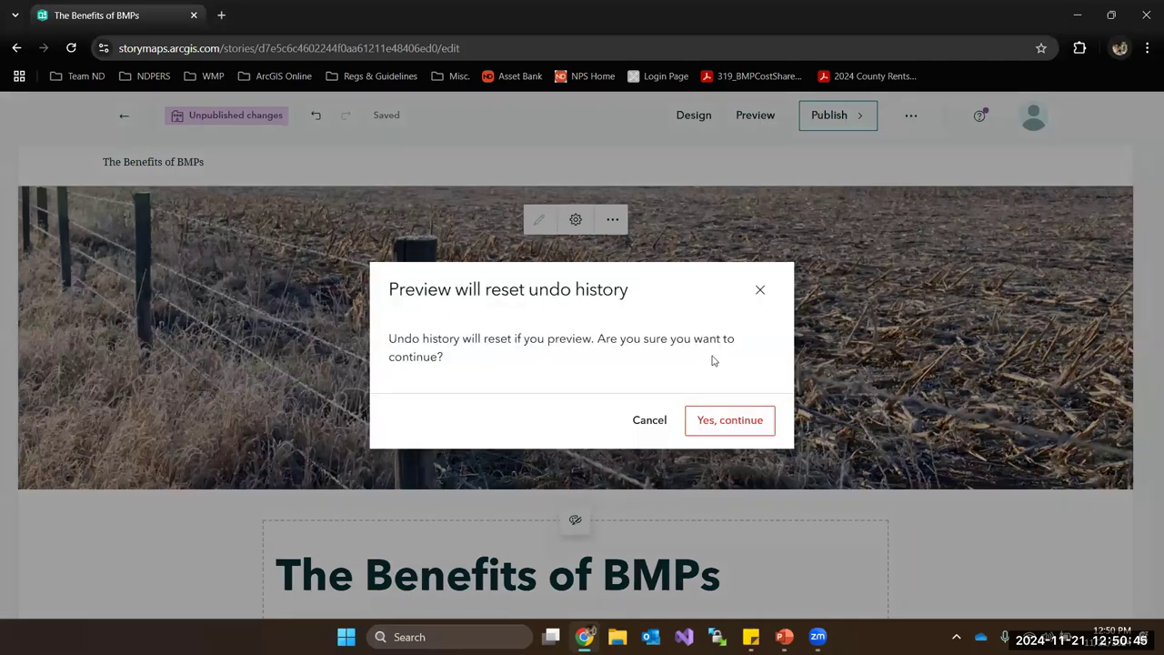
{"action": "left_click", "coordinate": [759, 290]}
- Publish the story with the Organization sharing level and sharing to the NDDEQ Public Gallery Group
{"action": "left_click", "coordinate": [828, 116]}
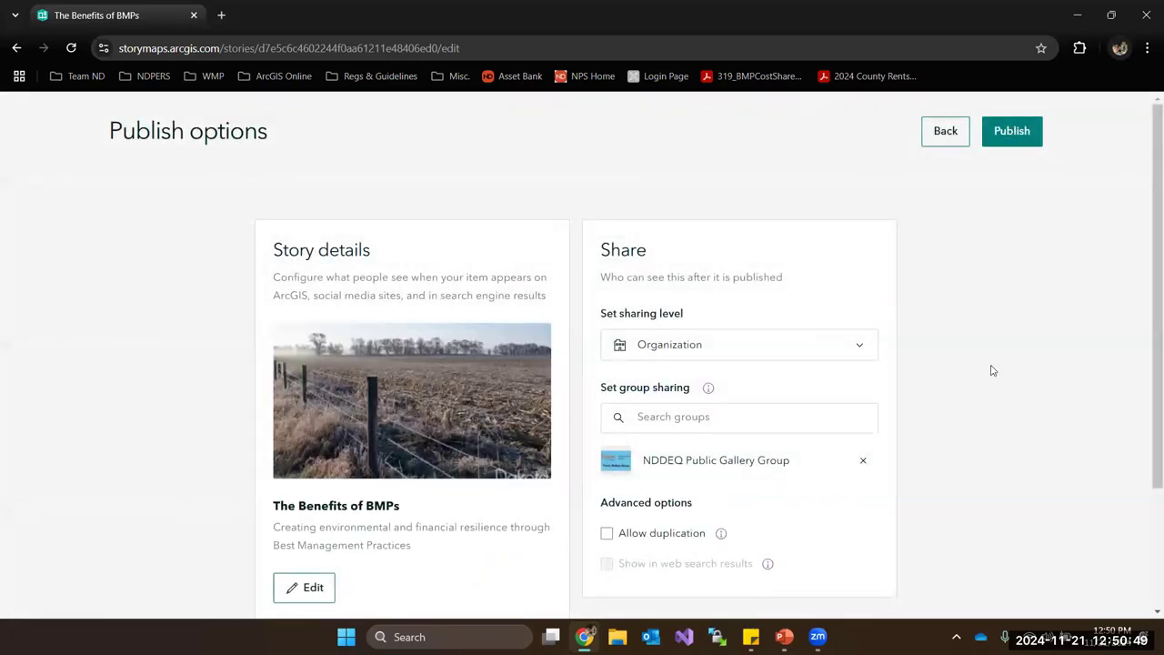
{"action": "scroll", "coordinate": [992, 368], "scroll_direction": "down", "scroll_amount": 1}
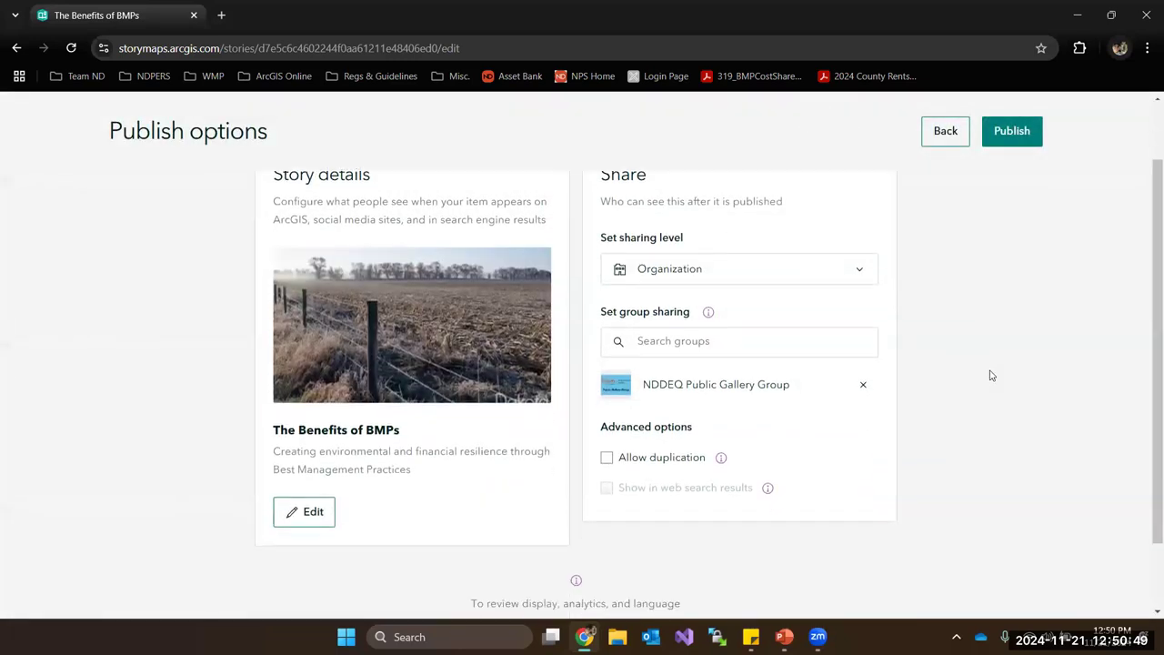
{"action": "left_click", "coordinate": [1014, 137]}
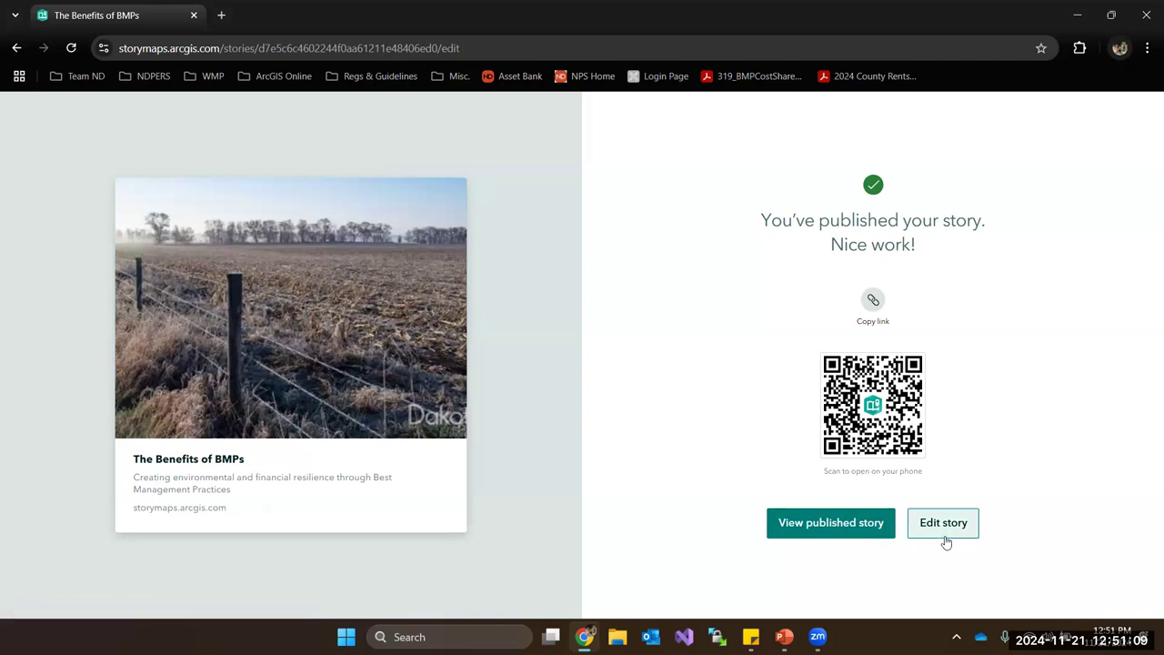
- View the published story and check it from the cover image down to the last gallery photos
{"action": "left_click", "coordinate": [870, 535]}
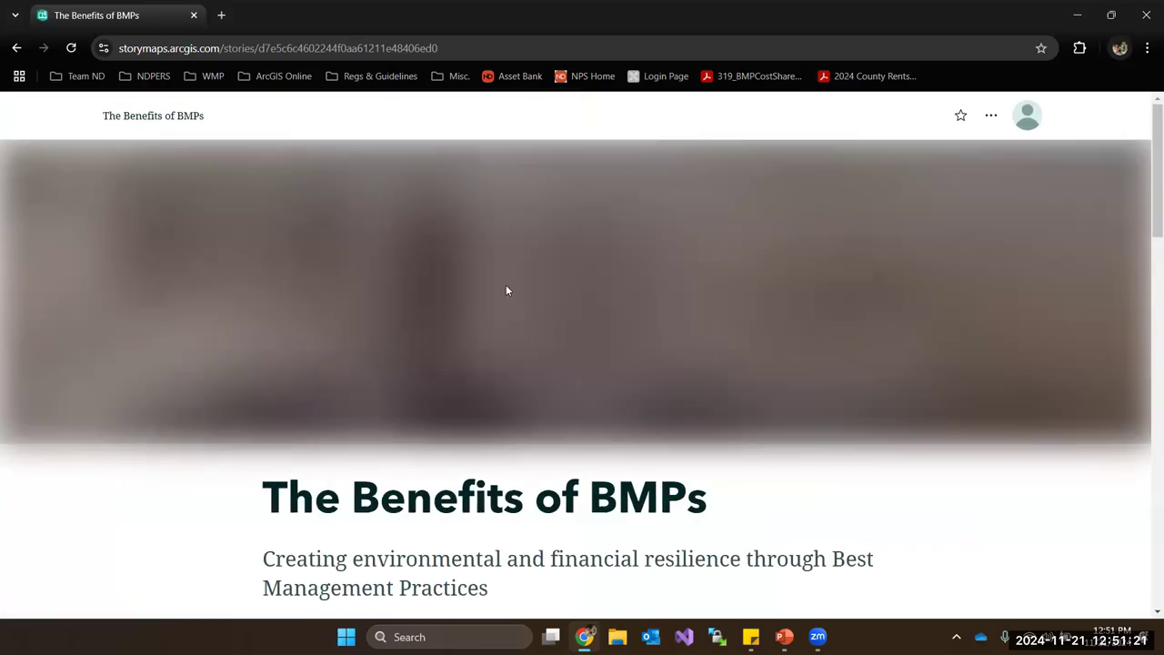
{"action": "scroll", "coordinate": [937, 276], "scroll_direction": "down", "scroll_amount": 2}
{"action": "scroll", "coordinate": [942, 275], "scroll_direction": "down", "scroll_amount": 9}
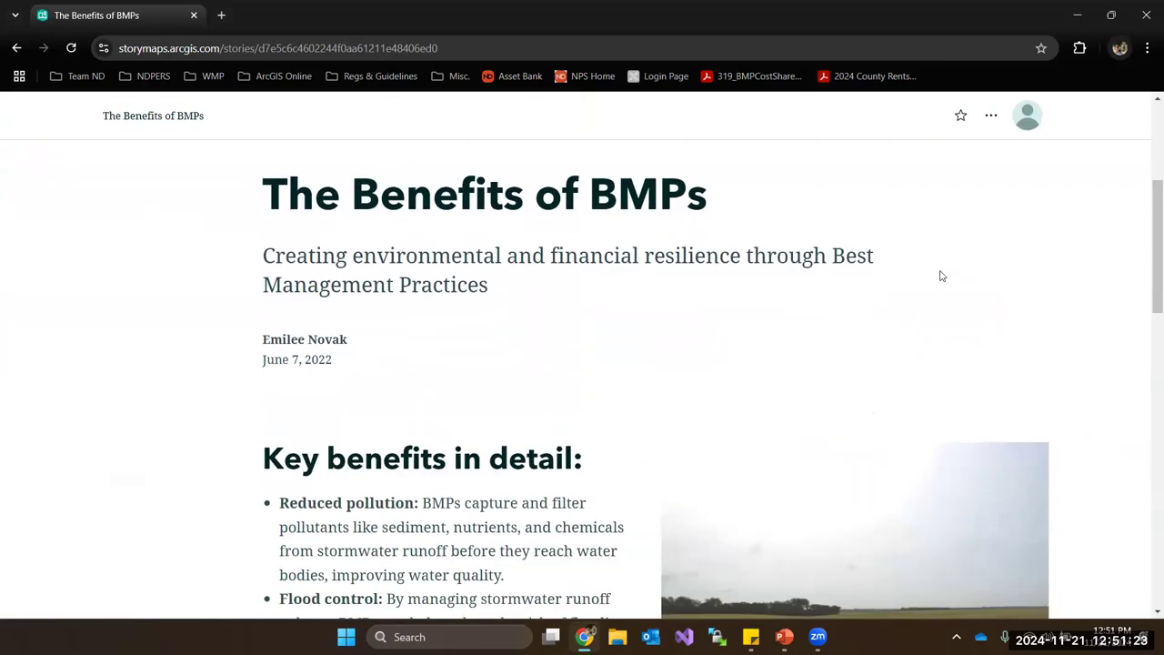
{"action": "scroll", "coordinate": [951, 269], "scroll_direction": "down", "scroll_amount": 4}
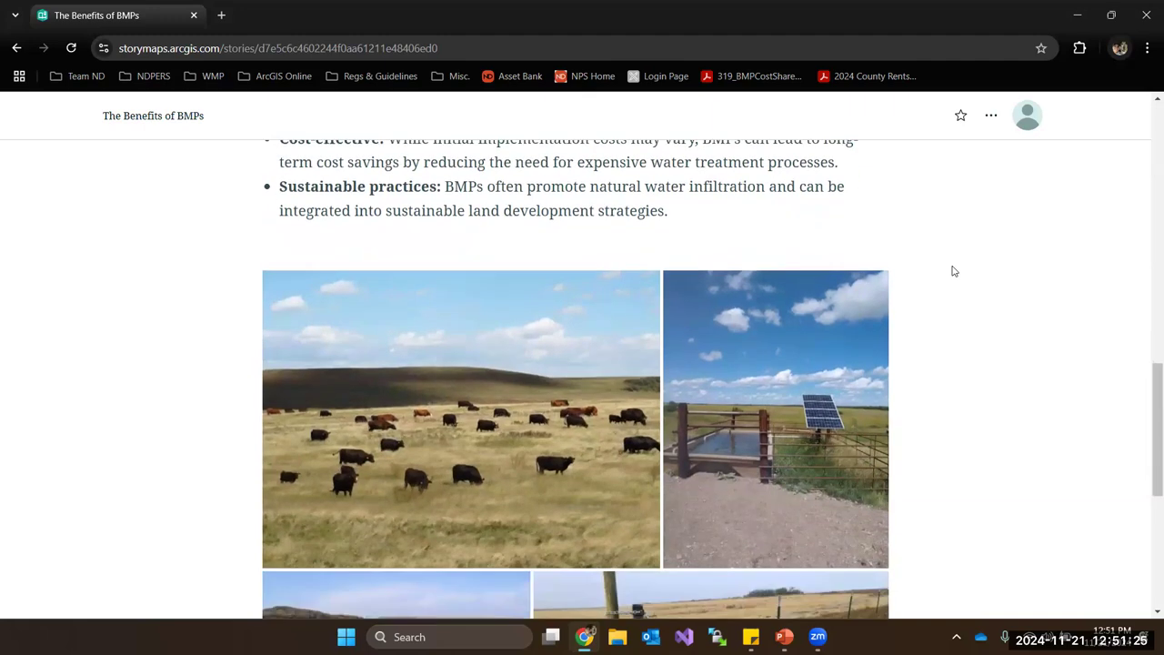
{"action": "scroll", "coordinate": [1017, 476], "scroll_direction": "down", "scroll_amount": 1}
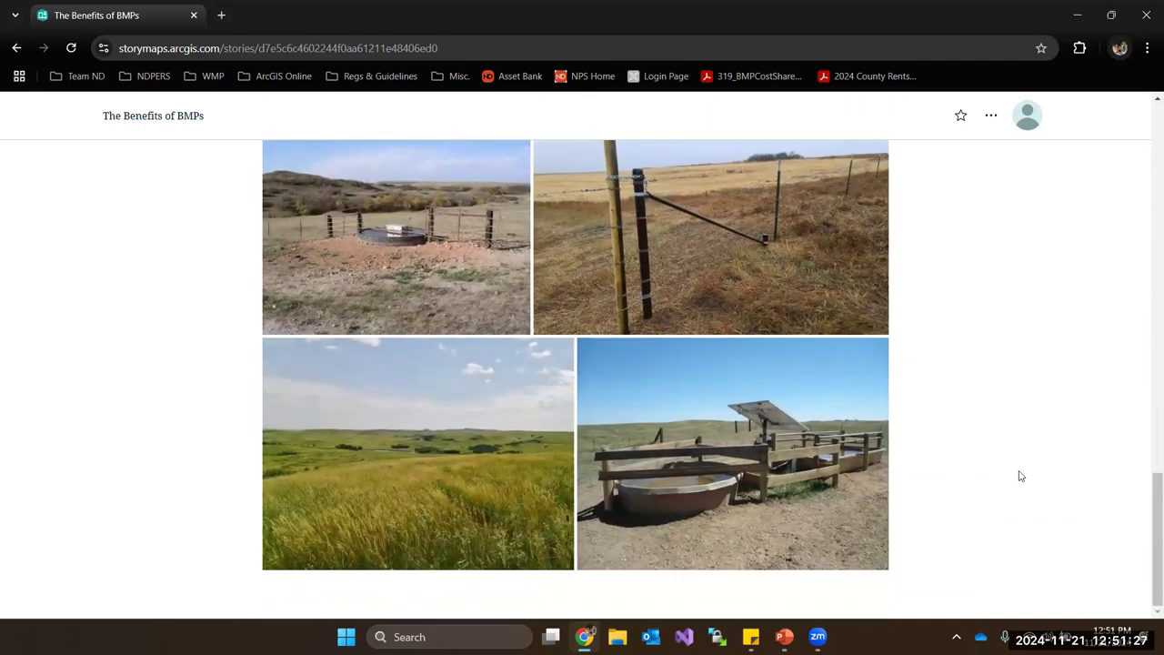
{"action": "scroll", "coordinate": [1034, 473], "scroll_direction": "up", "scroll_amount": 15}
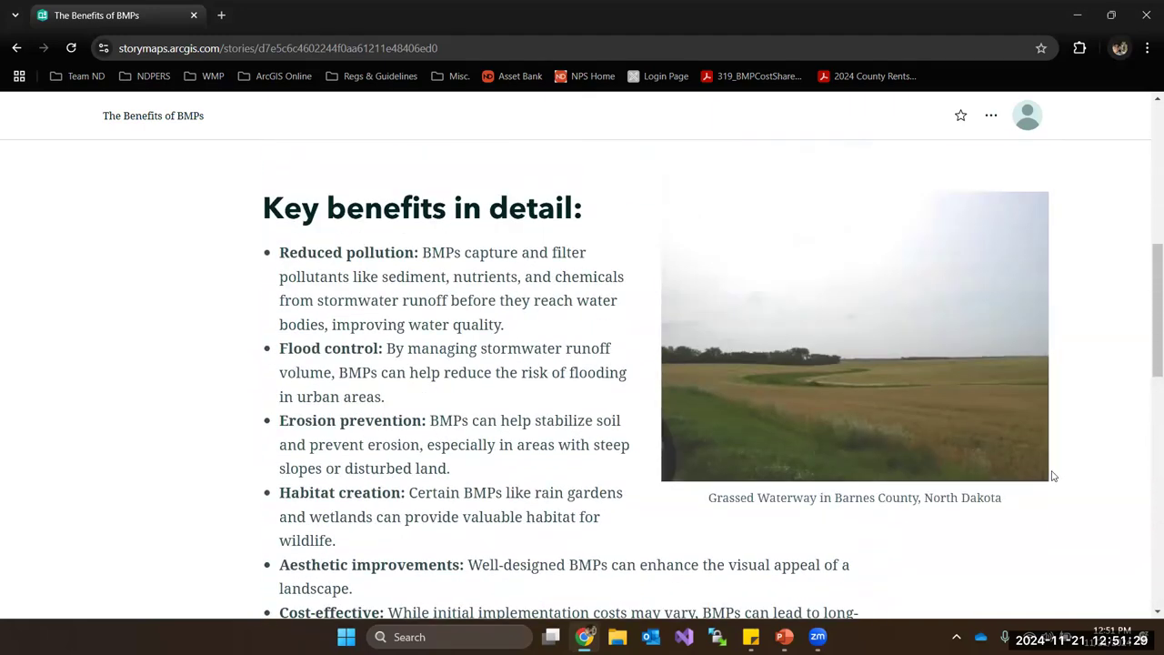
{"action": "scroll", "coordinate": [1053, 475], "scroll_direction": "up", "scroll_amount": 4}
- Return the published story to editing and open its preview
{"action": "left_click", "coordinate": [993, 117]}
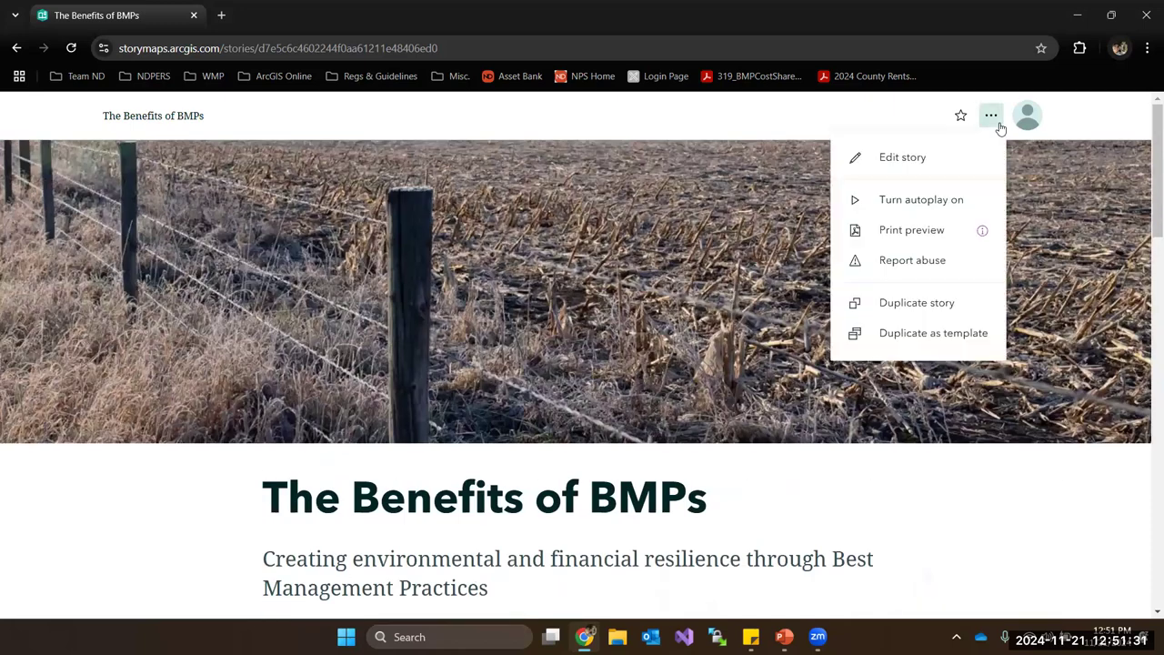
{"action": "left_click", "coordinate": [941, 159]}
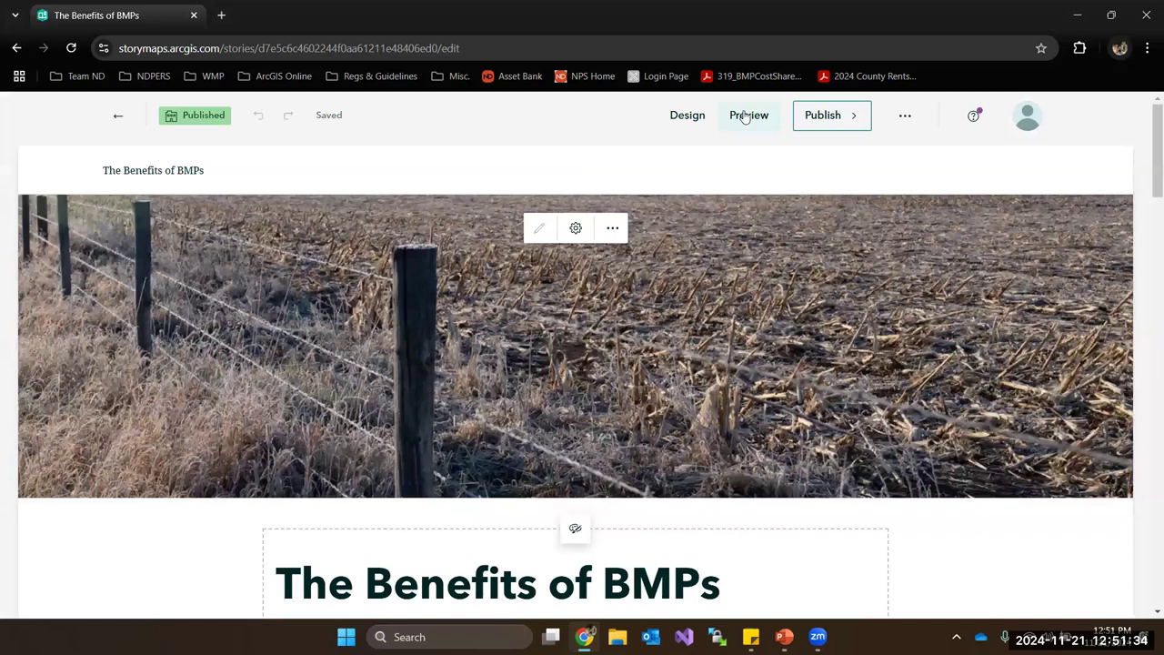
{"action": "left_click", "coordinate": [749, 114]}
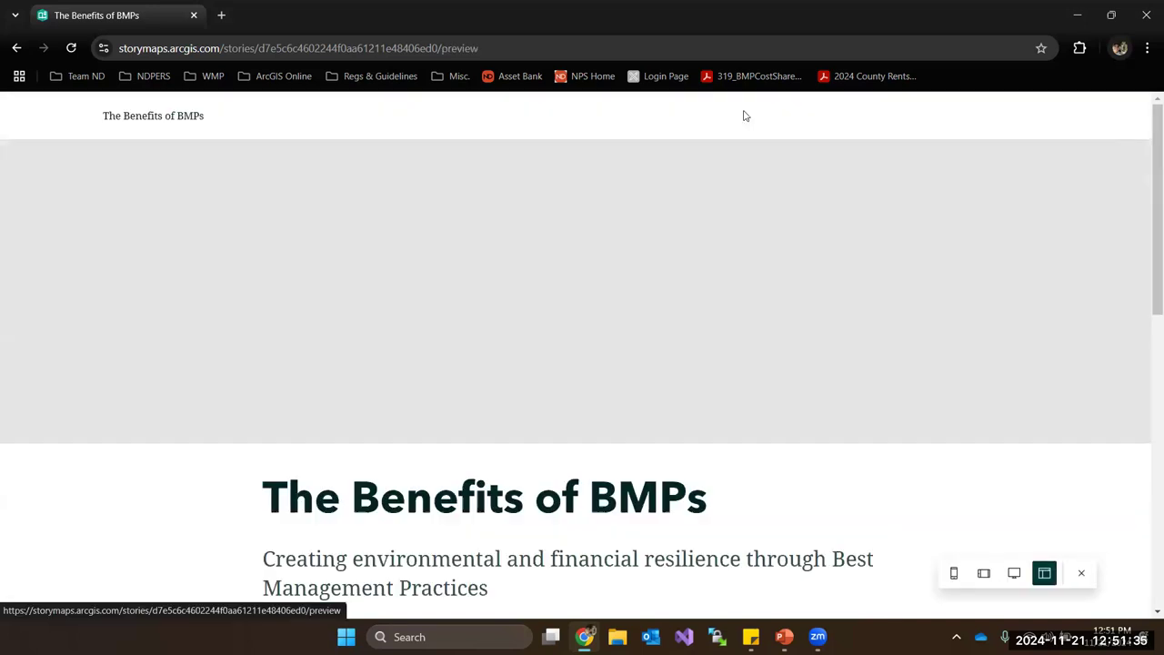
{"action": "scroll", "coordinate": [878, 373], "scroll_direction": "down", "scroll_amount": 2}
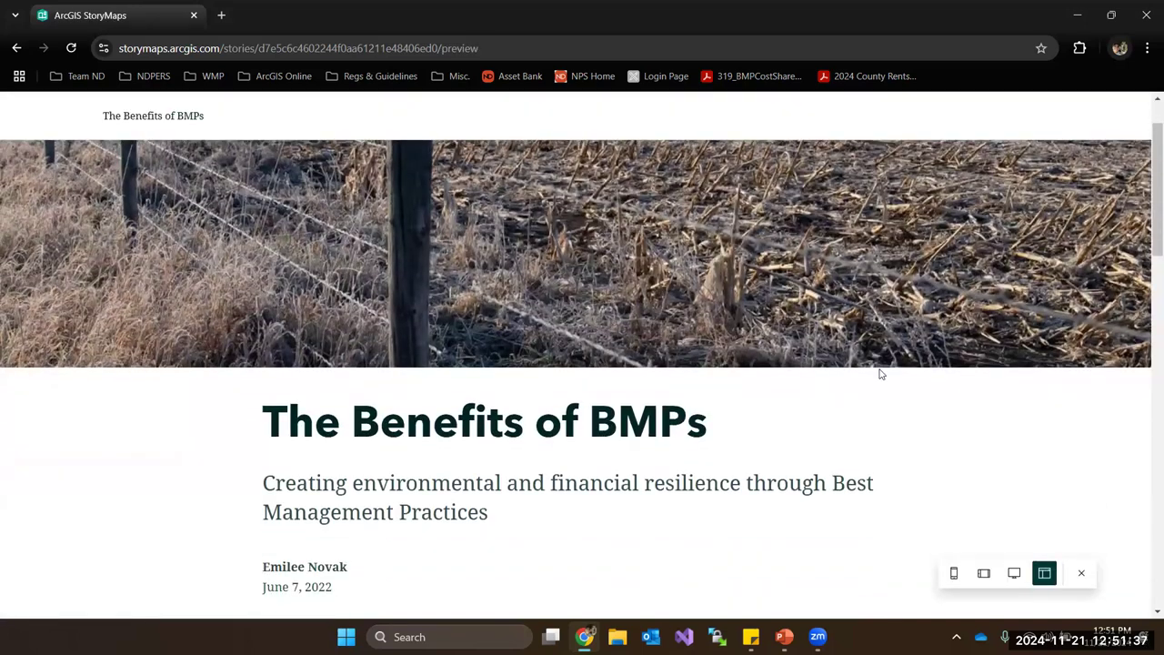
{"action": "scroll", "coordinate": [947, 428], "scroll_direction": "down", "scroll_amount": 1}
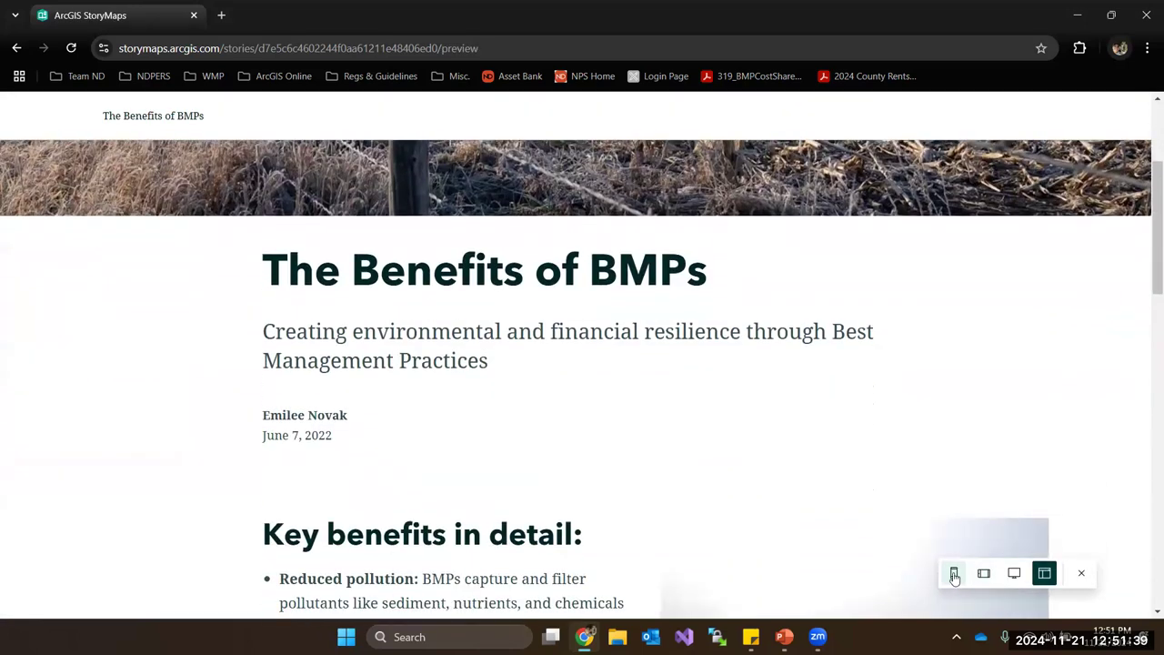
- Check the story's phone preview from the cover through the Key benefits list to the last gallery photo
{"action": "left_click", "coordinate": [956, 575]}
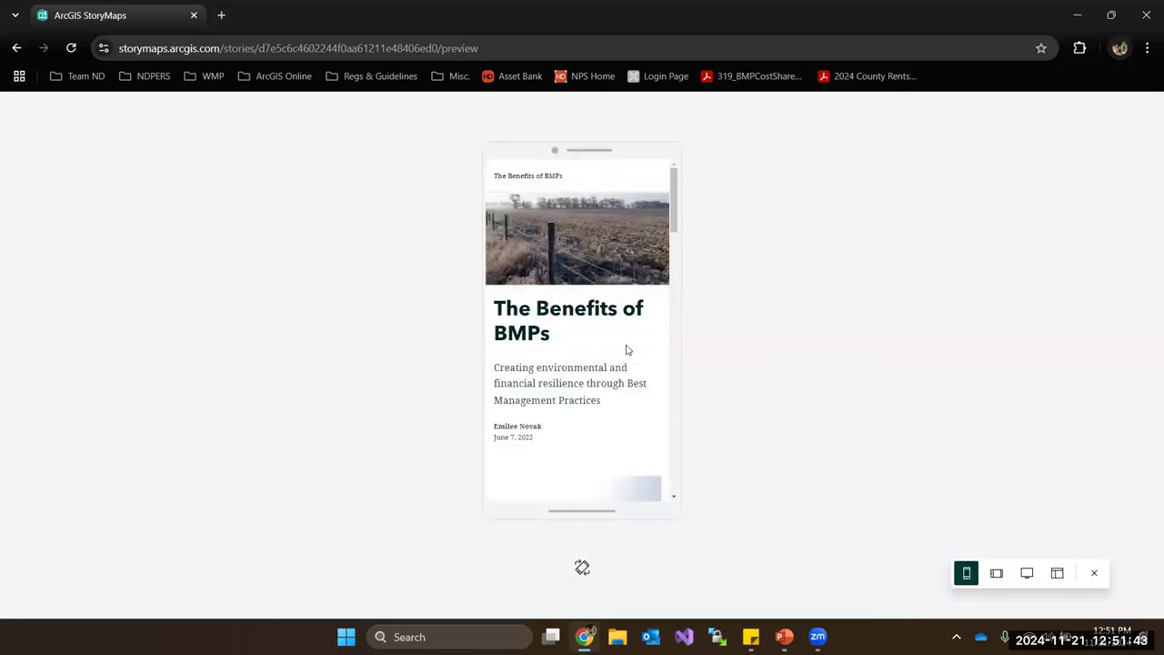
{"action": "scroll", "coordinate": [626, 349], "scroll_direction": "down", "scroll_amount": 3}
{"action": "scroll", "coordinate": [626, 349], "scroll_direction": "down", "scroll_amount": 3}
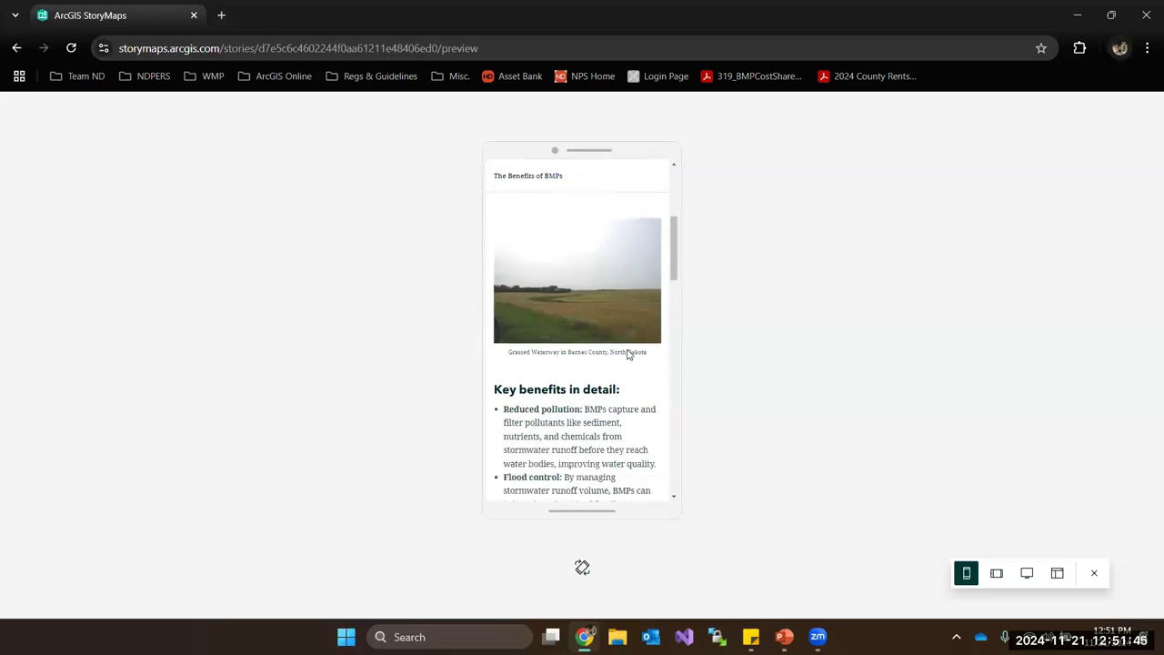
{"action": "scroll", "coordinate": [628, 351], "scroll_direction": "down", "scroll_amount": 5}
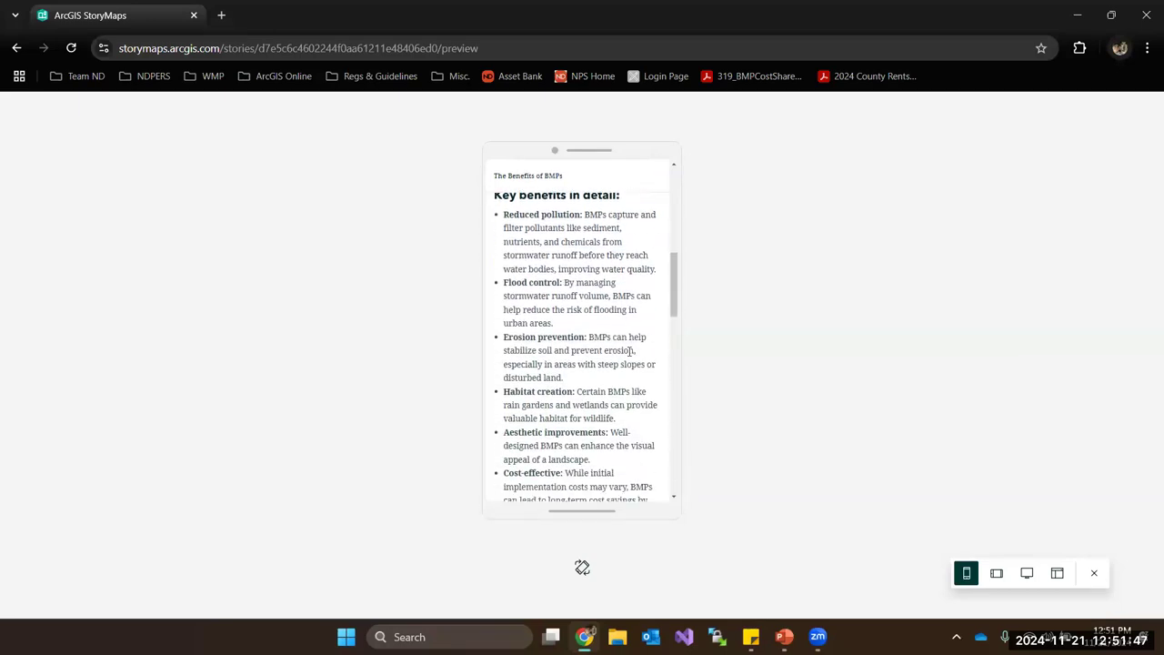
{"action": "scroll", "coordinate": [628, 353], "scroll_direction": "down", "scroll_amount": 8}
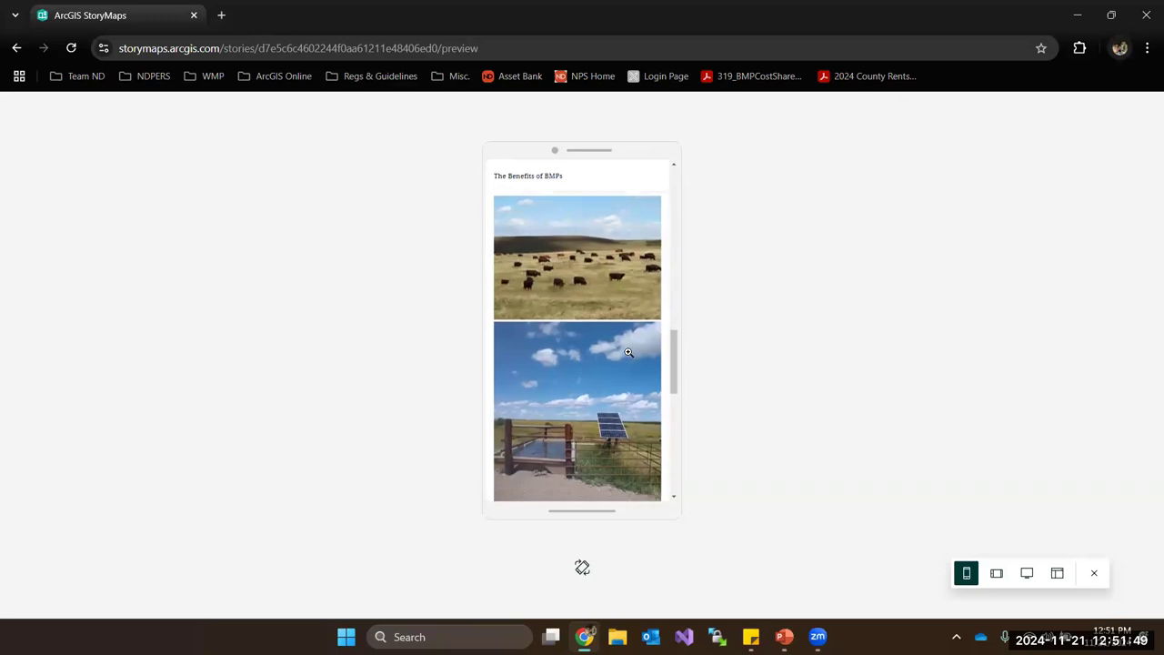
{"action": "scroll", "coordinate": [628, 352], "scroll_direction": "down", "scroll_amount": 4}
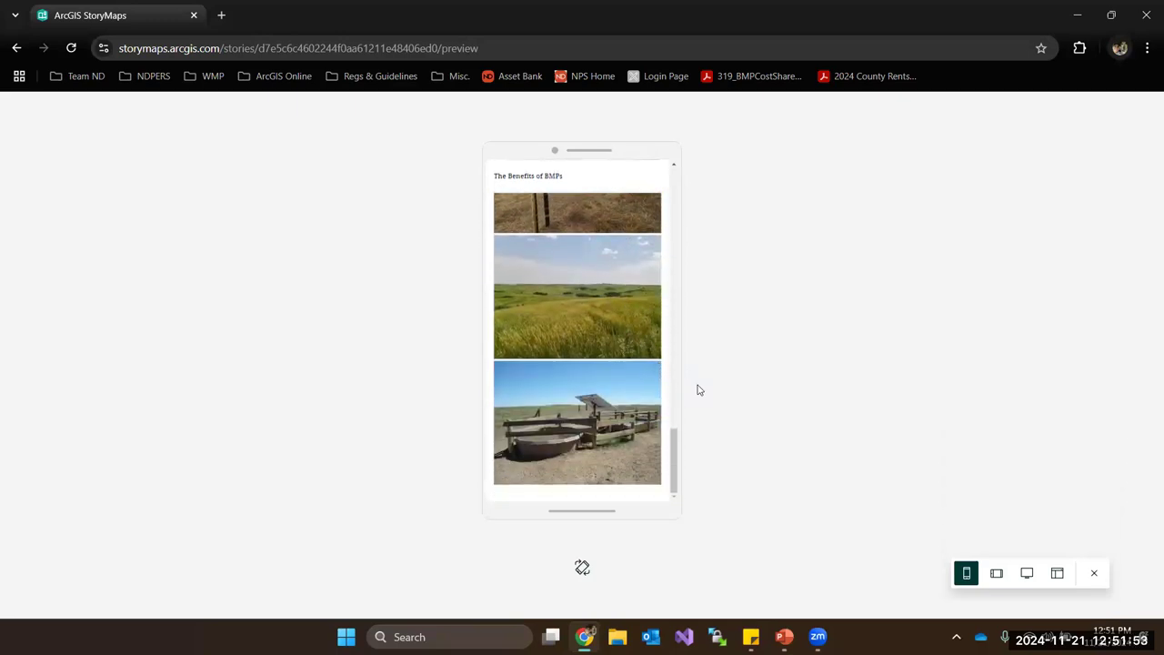
- Check the story's tablet preview and desktop preview, from the cover through the Key benefits list to the gallery photos
{"action": "left_click", "coordinate": [1001, 578]}
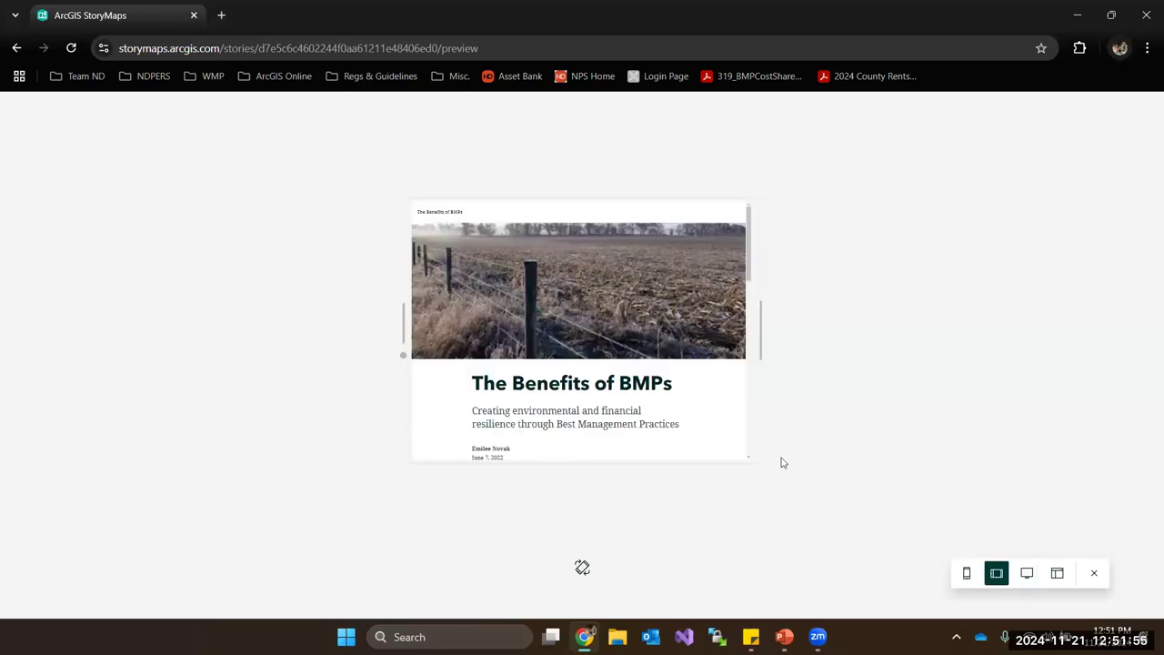
{"action": "scroll", "coordinate": [609, 307], "scroll_direction": "down", "scroll_amount": 5}
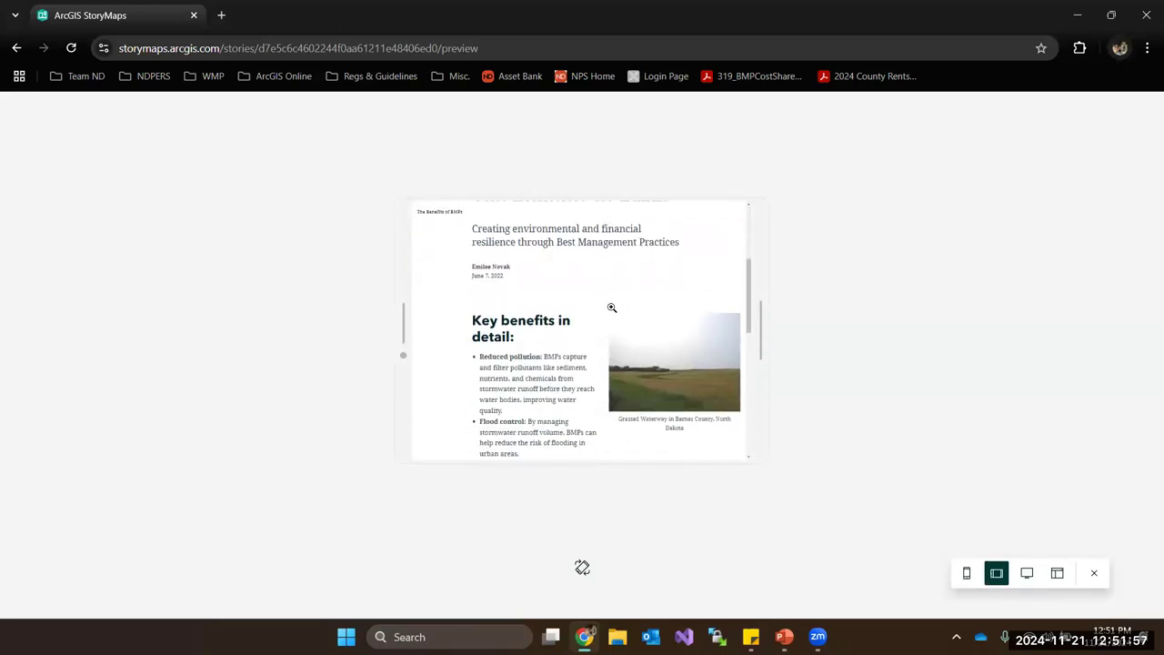
{"action": "scroll", "coordinate": [616, 303], "scroll_direction": "down", "scroll_amount": 8}
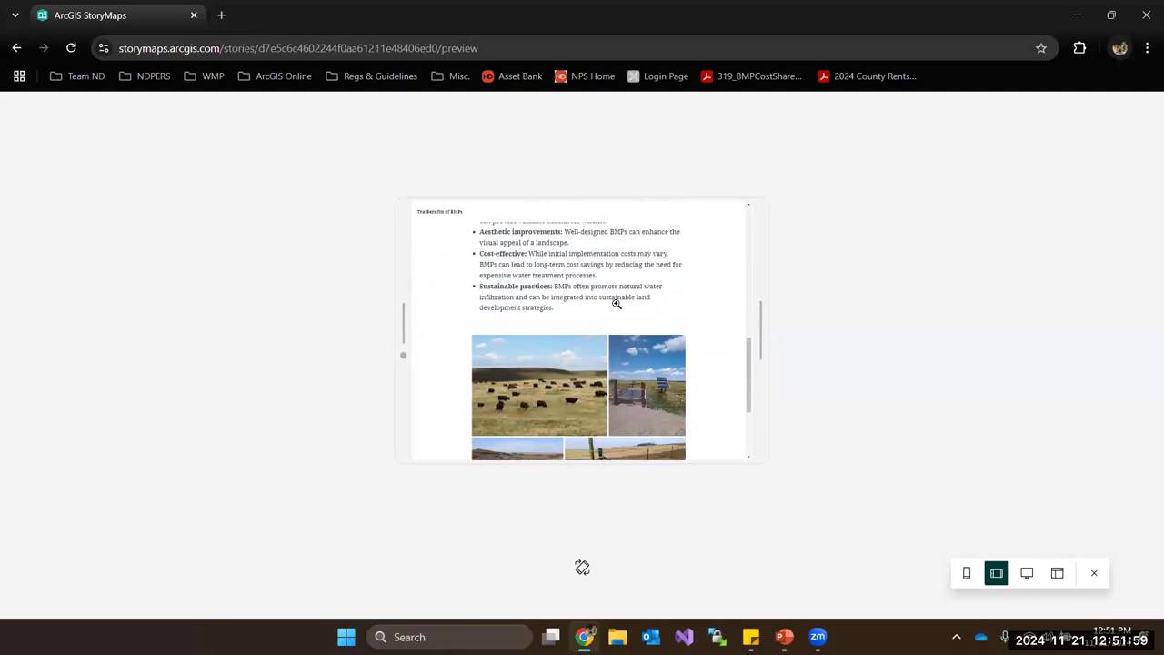
{"action": "left_click", "coordinate": [1027, 573]}
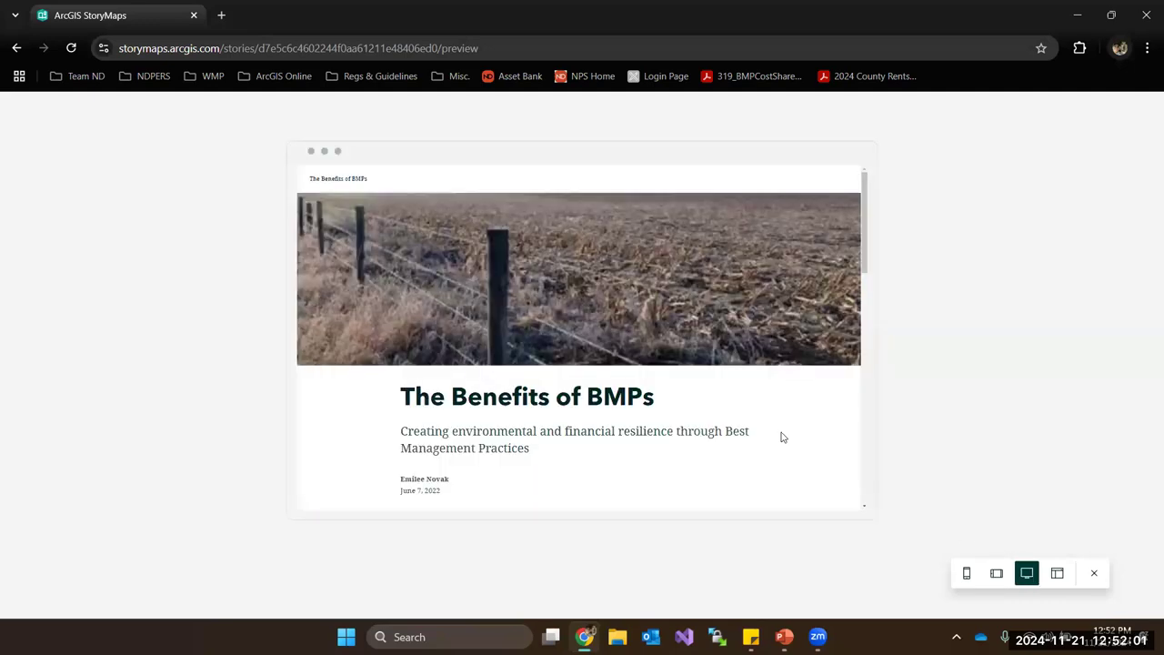
{"action": "scroll", "coordinate": [566, 304], "scroll_direction": "down", "scroll_amount": 10}
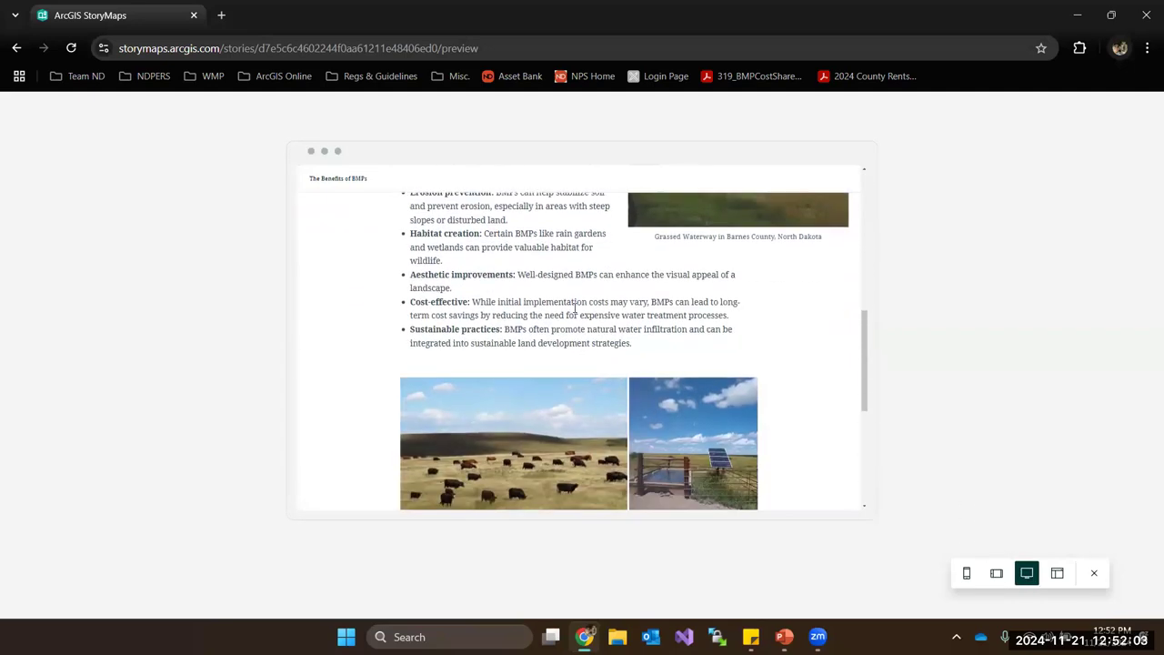
{"action": "scroll", "coordinate": [573, 308], "scroll_direction": "down", "scroll_amount": 5}
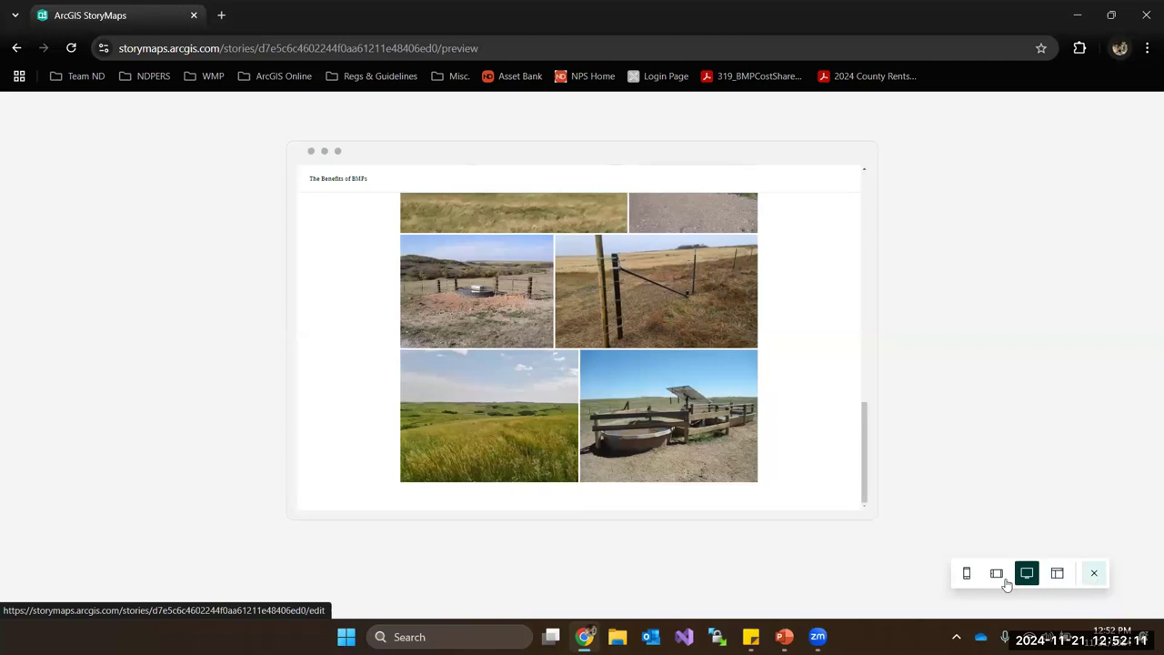
- Check the phone preview in portrait and landscape orientation, and close the preview to return to the story editor
{"action": "left_click", "coordinate": [966, 574]}
{"action": "scroll", "coordinate": [588, 360], "scroll_direction": "down", "scroll_amount": 3}
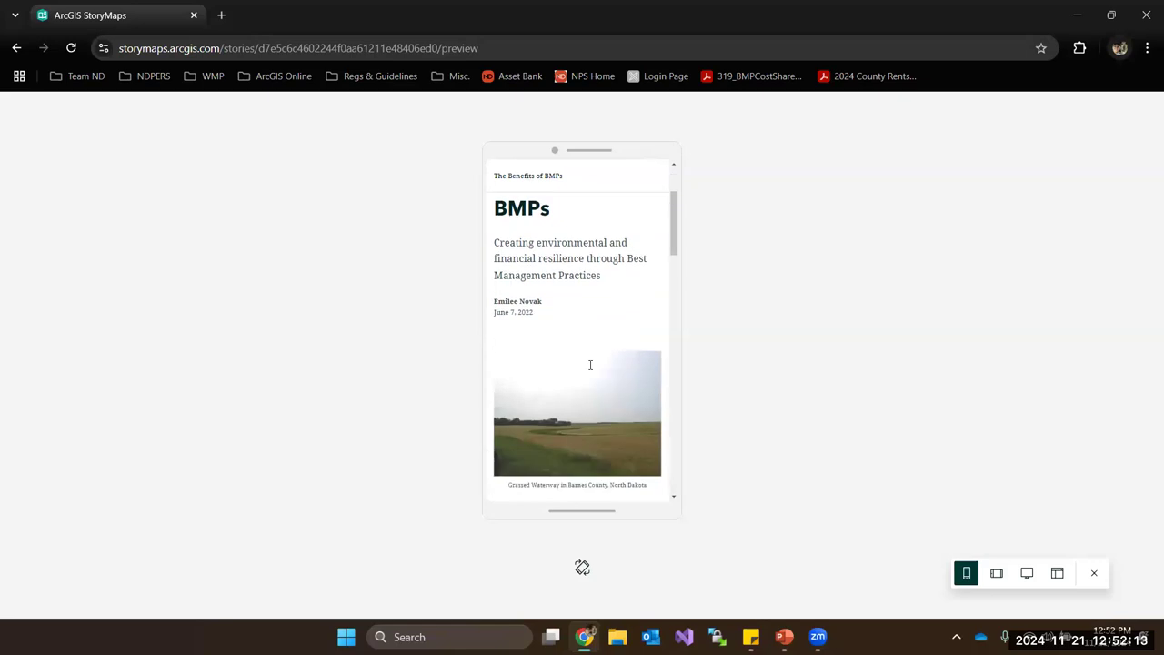
{"action": "scroll", "coordinate": [616, 393], "scroll_direction": "down", "scroll_amount": 1}
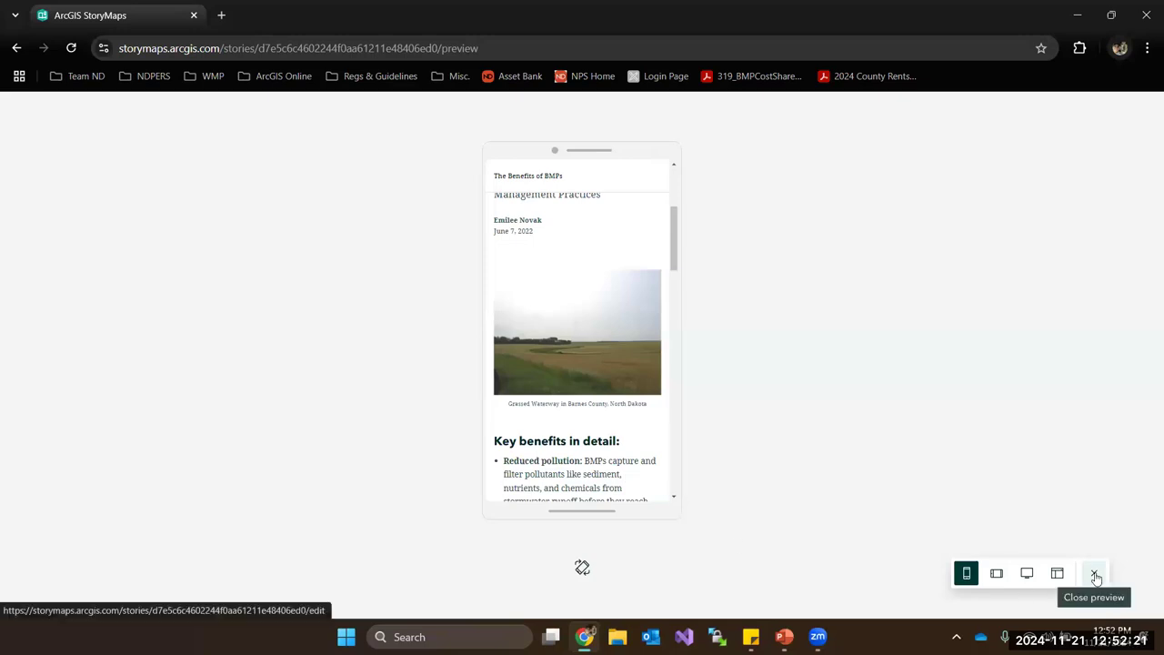
{"action": "left_click", "coordinate": [583, 567]}
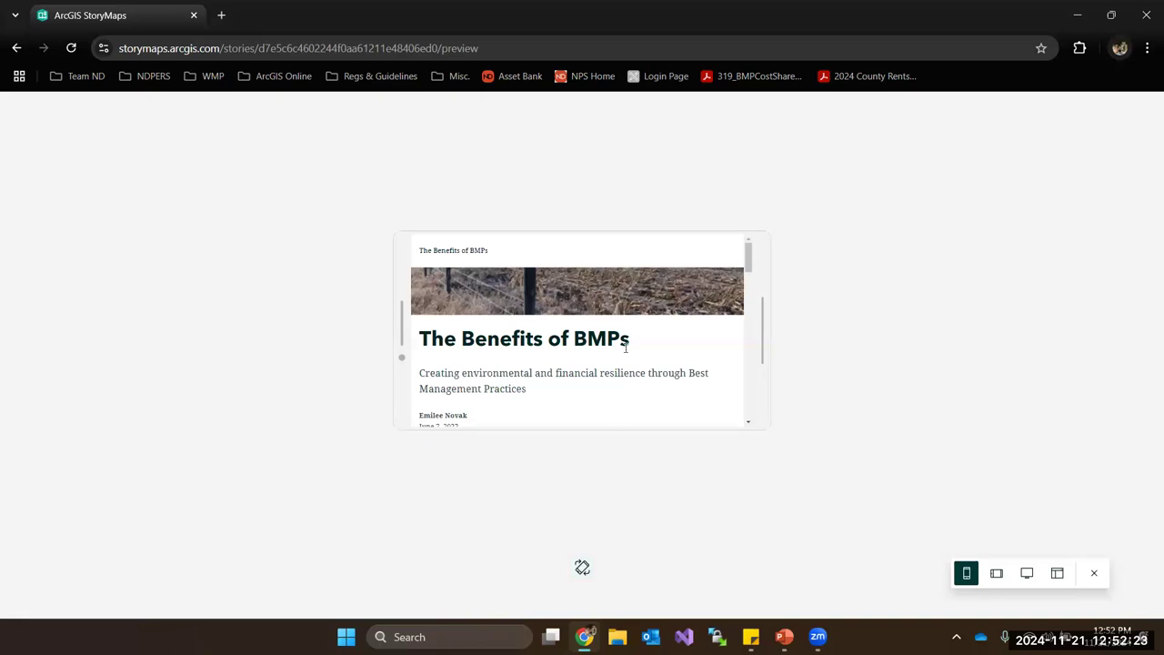
{"action": "scroll", "coordinate": [625, 355], "scroll_direction": "down", "scroll_amount": 5}
{"action": "scroll", "coordinate": [623, 371], "scroll_direction": "down", "scroll_amount": 5}
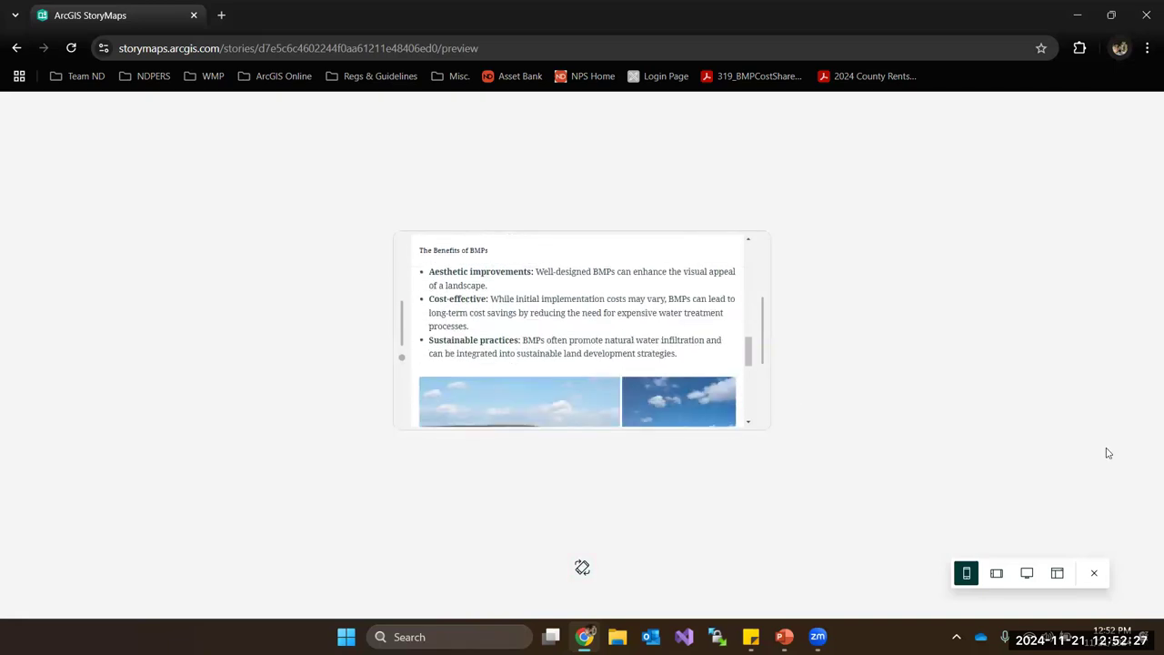
{"action": "left_click", "coordinate": [1093, 573]}
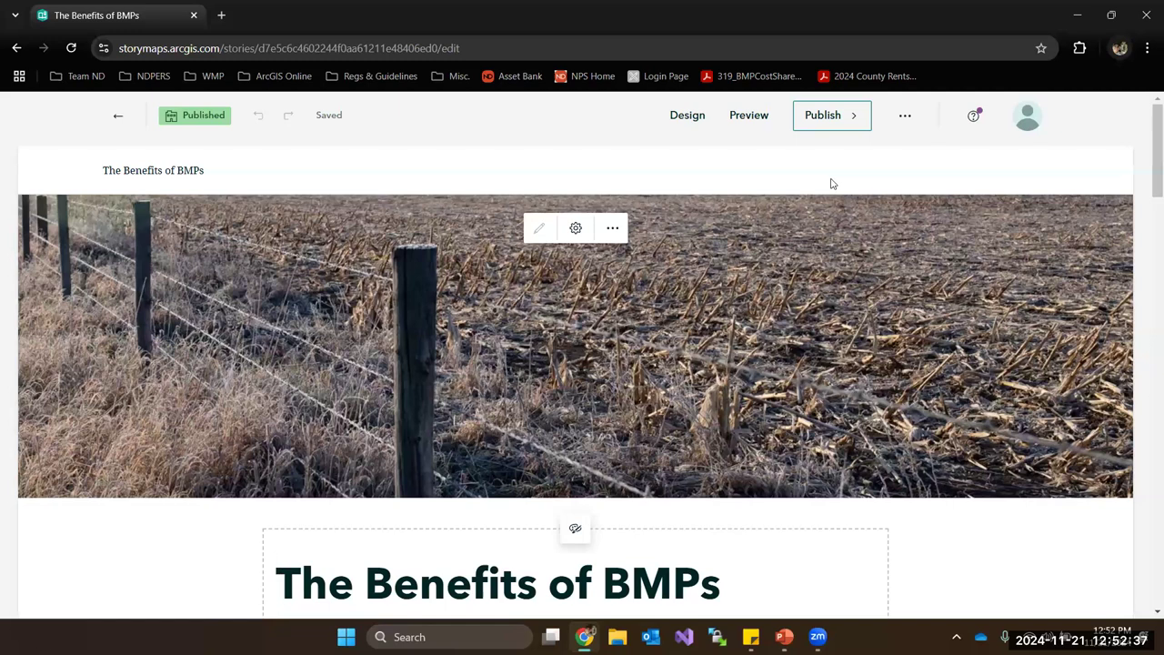
- Switch to the ArcGIS StoryMaps presentation in PowerPoint and open the Harmful Algal Bloom Tracking link on the Tell Your Story slide
{"action": "scroll", "coordinate": [837, 185], "scroll_direction": "down", "scroll_amount": 2}
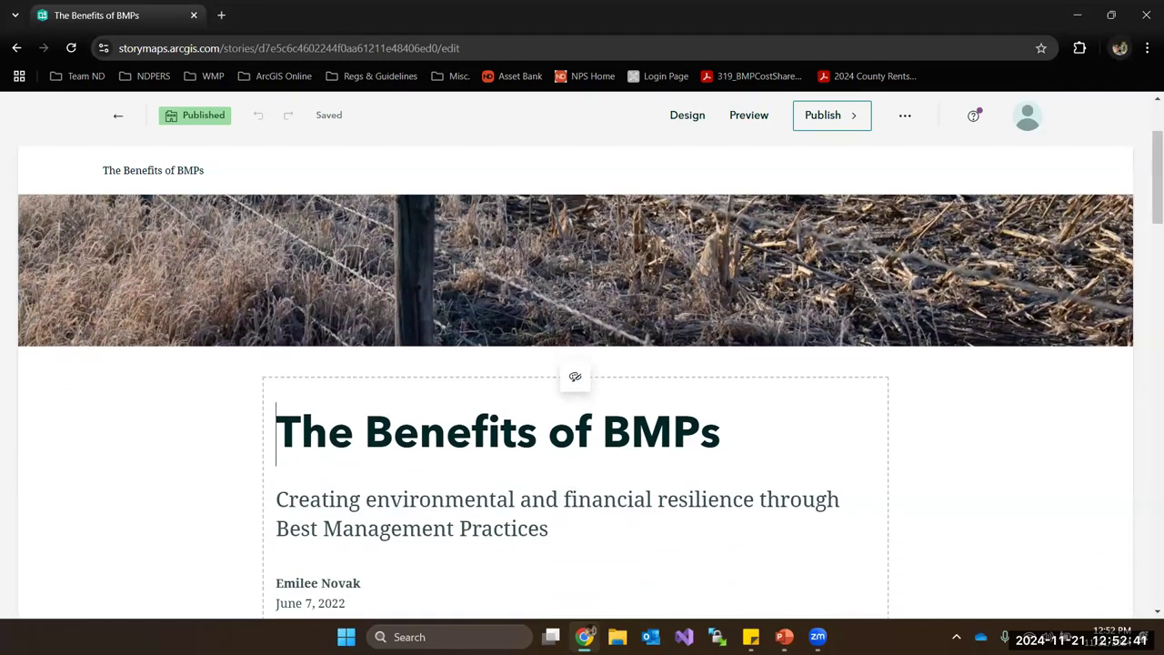
{"action": "left_click", "coordinate": [784, 636]}
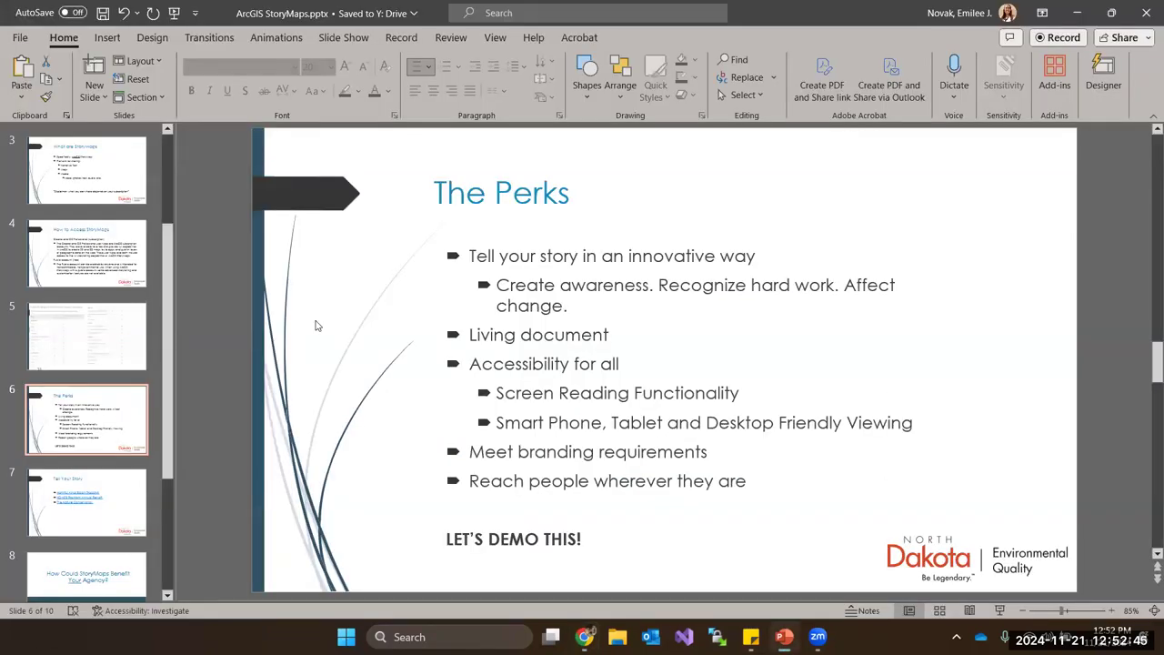
{"action": "scroll", "coordinate": [647, 286], "scroll_direction": "down", "scroll_amount": 1}
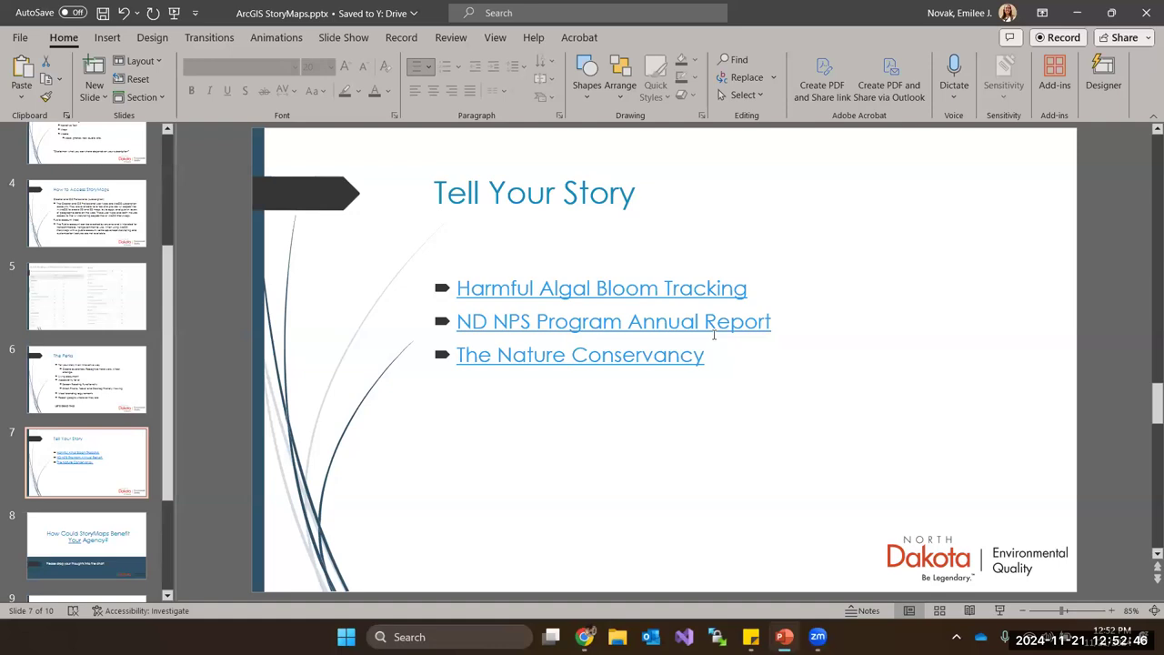
{"action": "left_click", "coordinate": [631, 288], "text": "ctrl"}
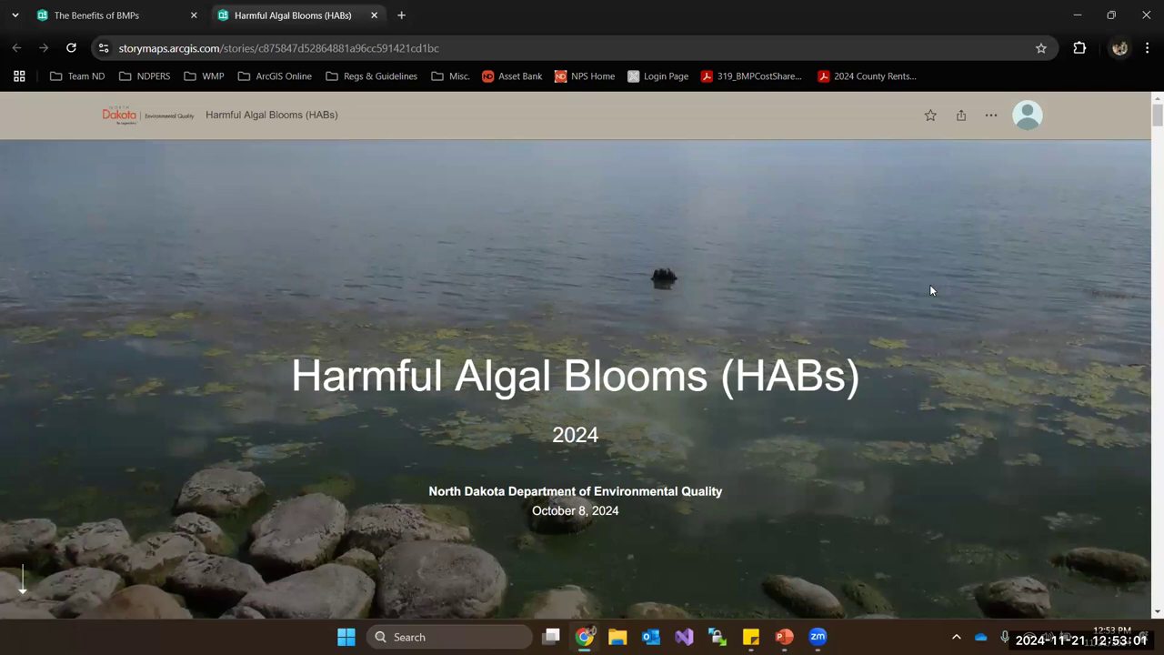
- Look over the Harmful Algal Blooms story's cover and introduction, and view its Advisories section with the map
{"action": "scroll", "coordinate": [930, 290], "scroll_direction": "down", "scroll_amount": 1}
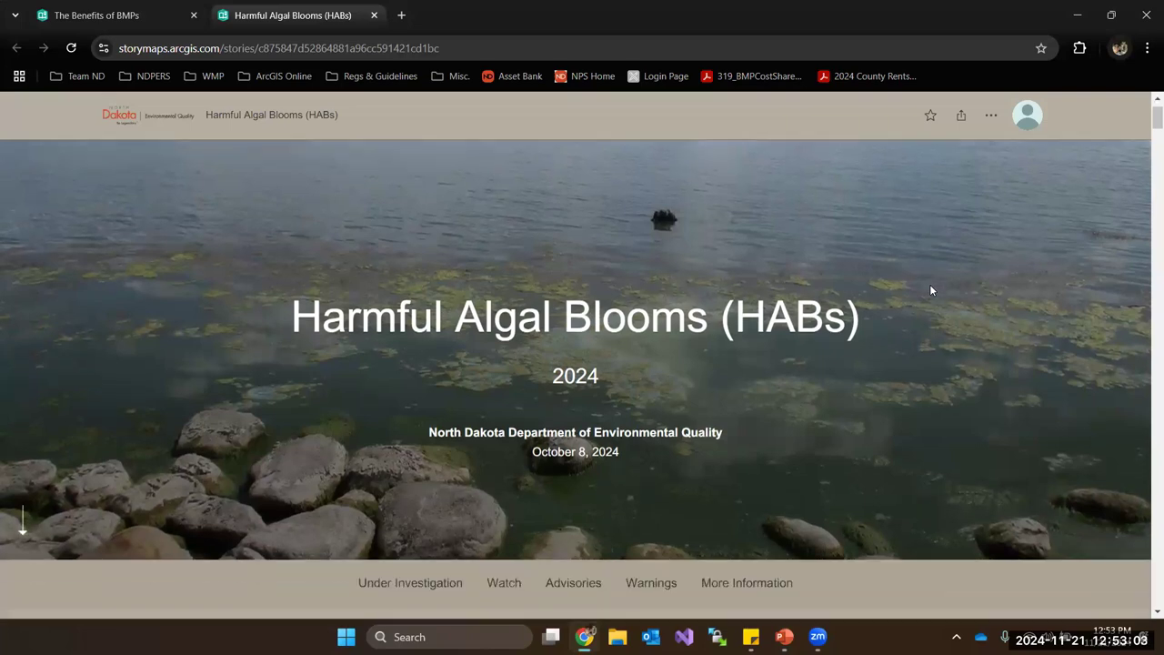
{"action": "scroll", "coordinate": [933, 289], "scroll_direction": "down", "scroll_amount": 2}
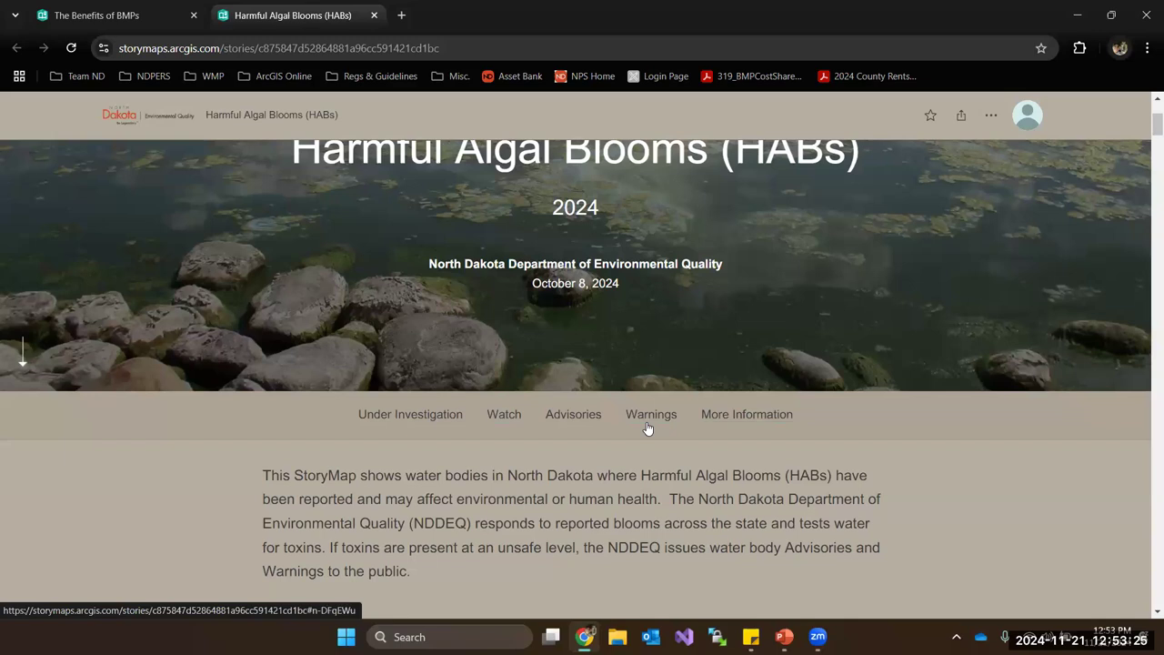
{"action": "scroll", "coordinate": [879, 552], "scroll_direction": "down", "scroll_amount": 1}
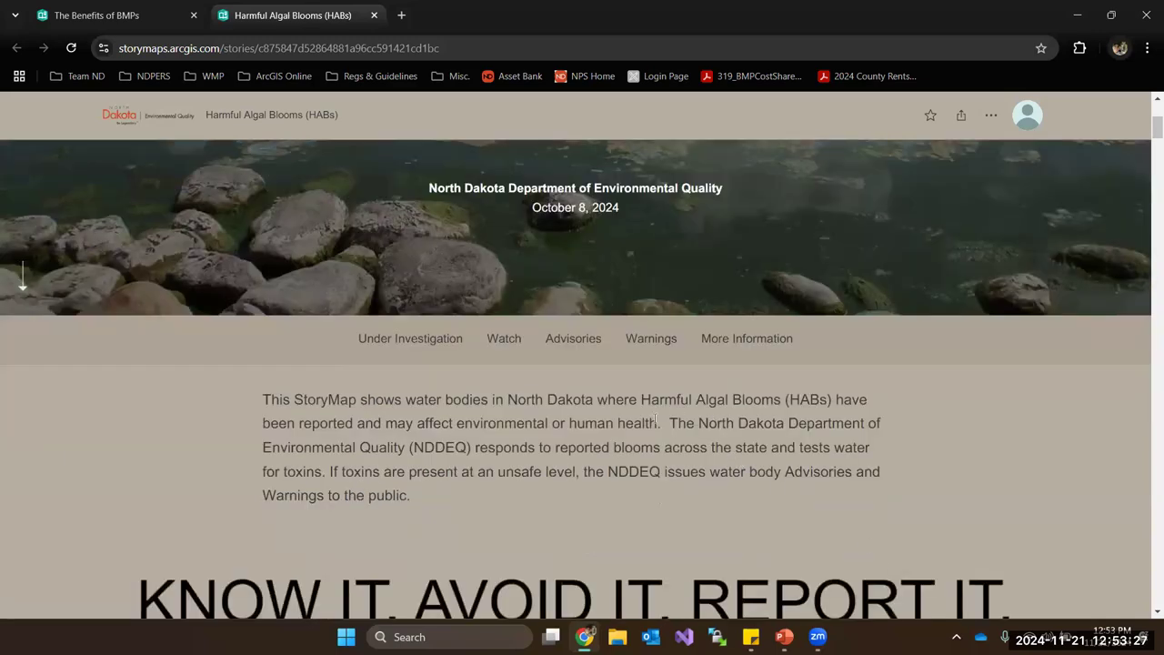
{"action": "left_click", "coordinate": [595, 339]}
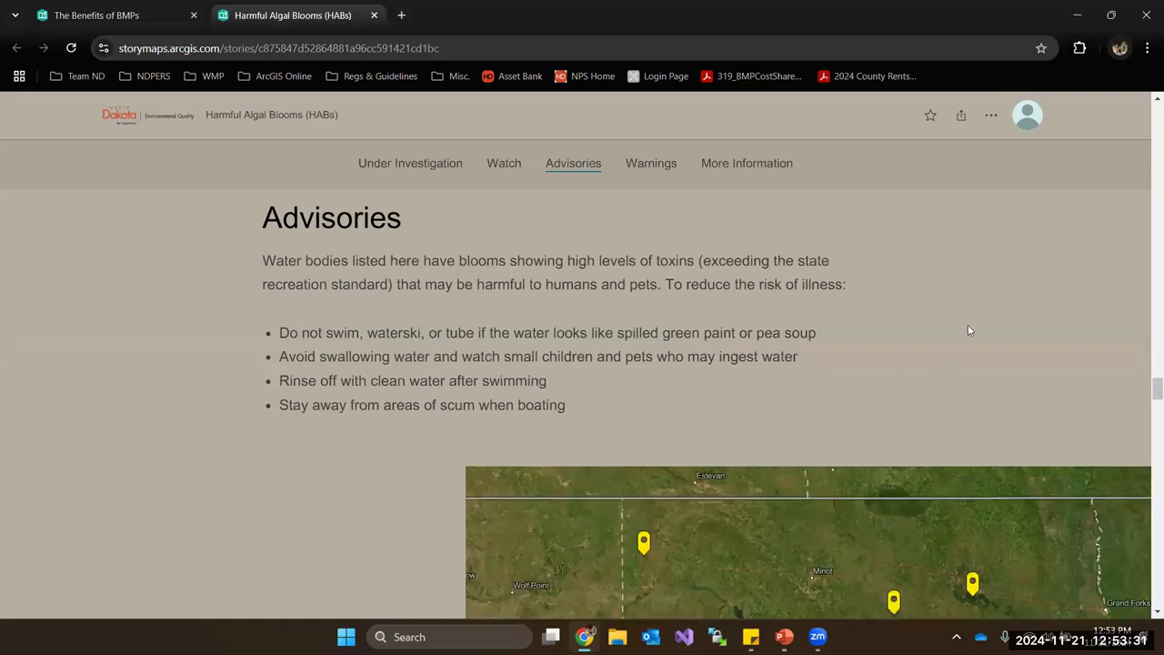
{"action": "scroll", "coordinate": [969, 329], "scroll_direction": "down", "scroll_amount": 1}
{"action": "scroll", "coordinate": [970, 327], "scroll_direction": "down", "scroll_amount": 2}
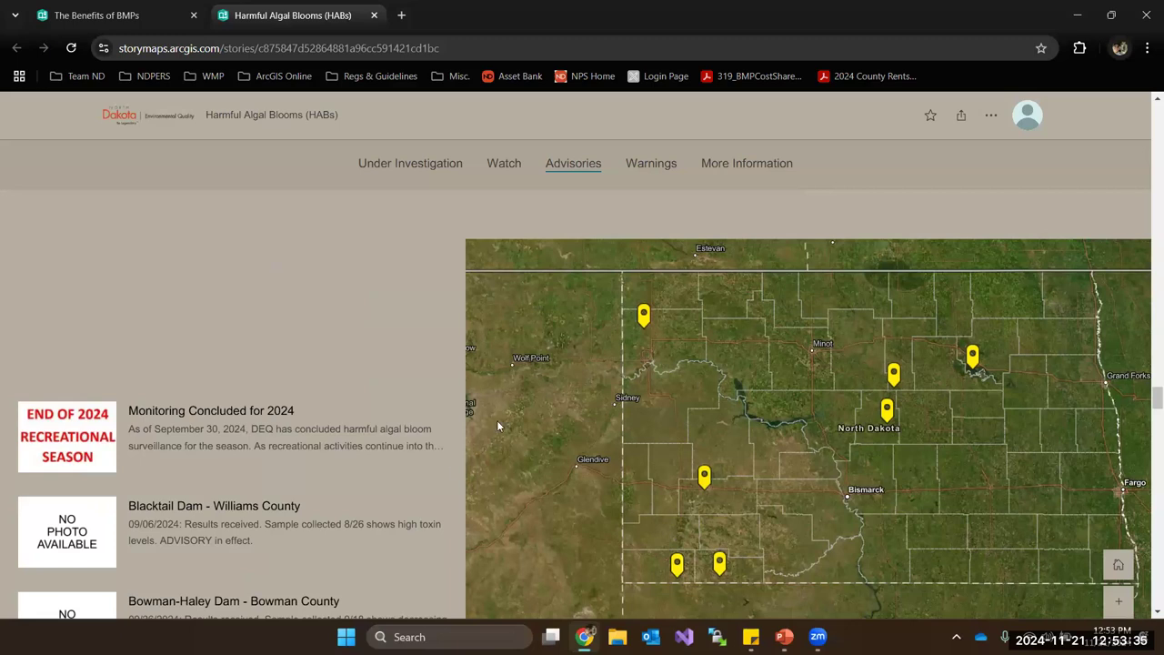
- View the story's Under Investigation section, including its introduction and map
{"action": "left_click", "coordinate": [437, 166]}
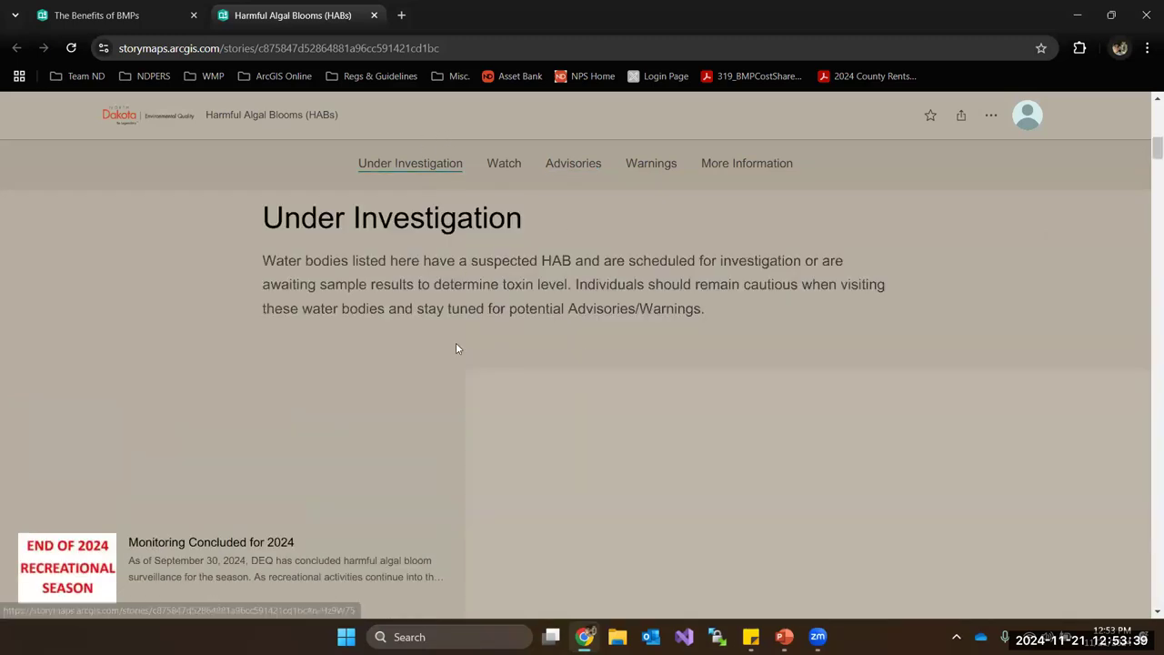
{"action": "scroll", "coordinate": [670, 334], "scroll_direction": "up", "scroll_amount": 5}
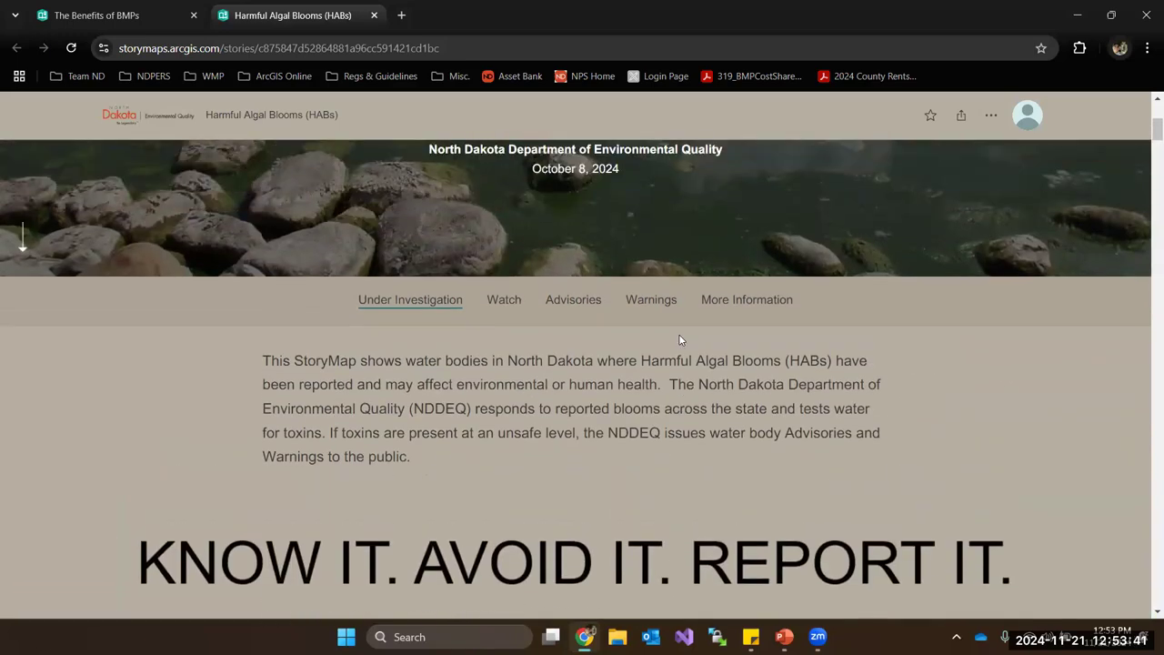
{"action": "scroll", "coordinate": [678, 334], "scroll_direction": "down", "scroll_amount": 6}
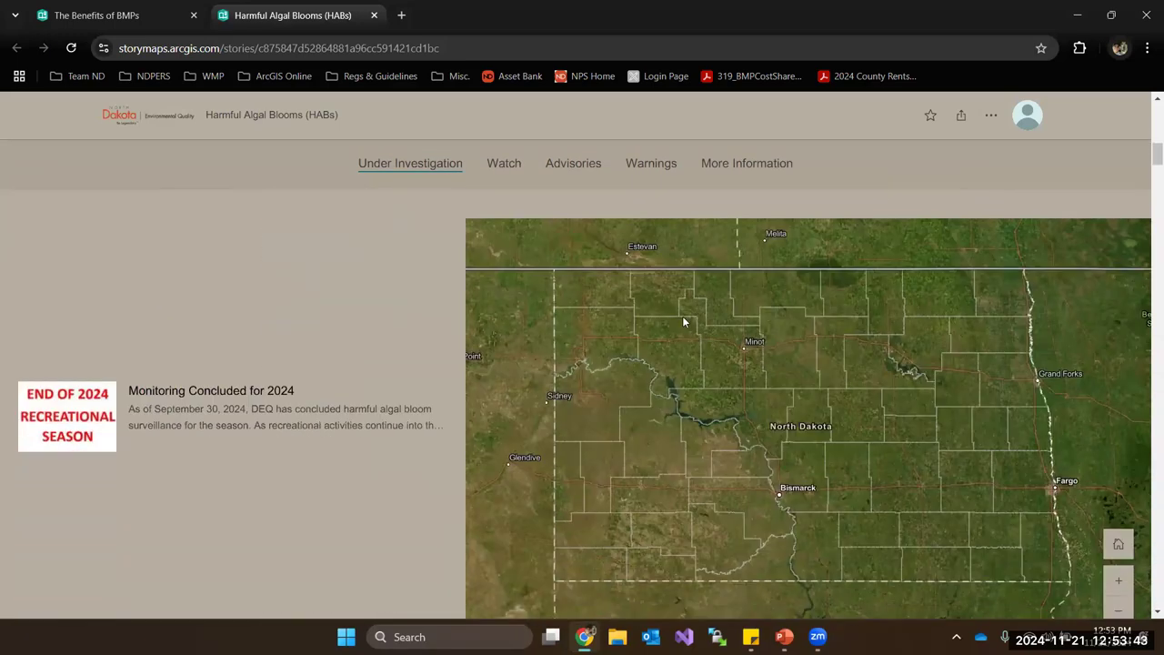
- Examine the Watch section's map markers and its accompanying list of water bodies
{"action": "left_click", "coordinate": [500, 166]}
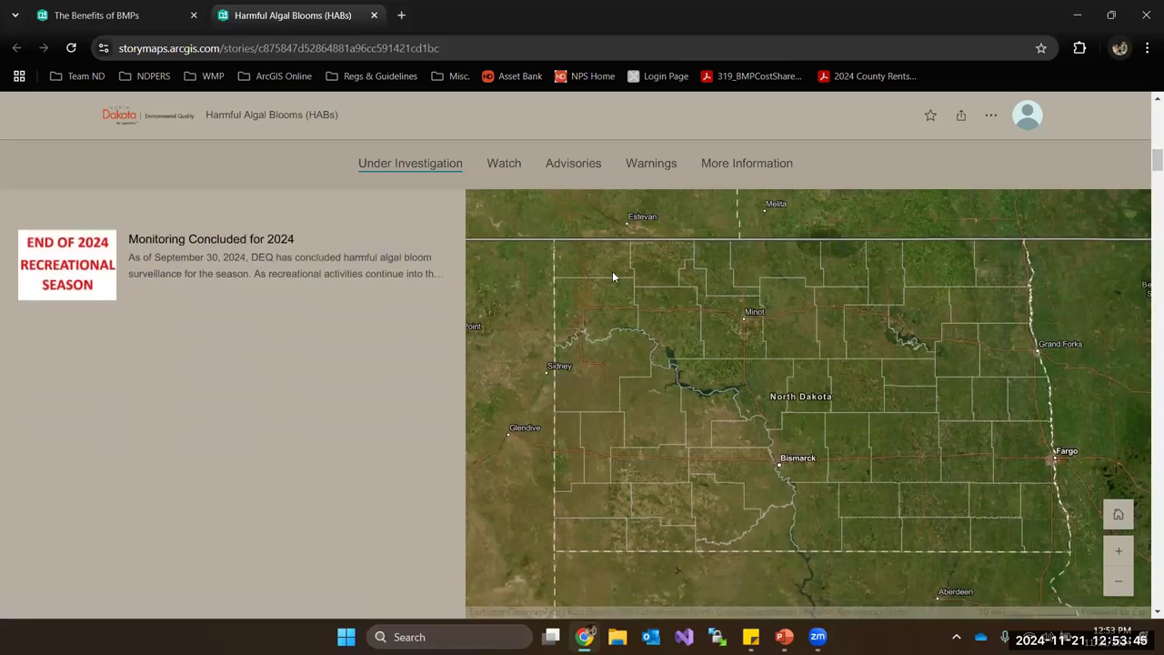
{"action": "scroll", "coordinate": [627, 268], "scroll_direction": "down", "scroll_amount": 5}
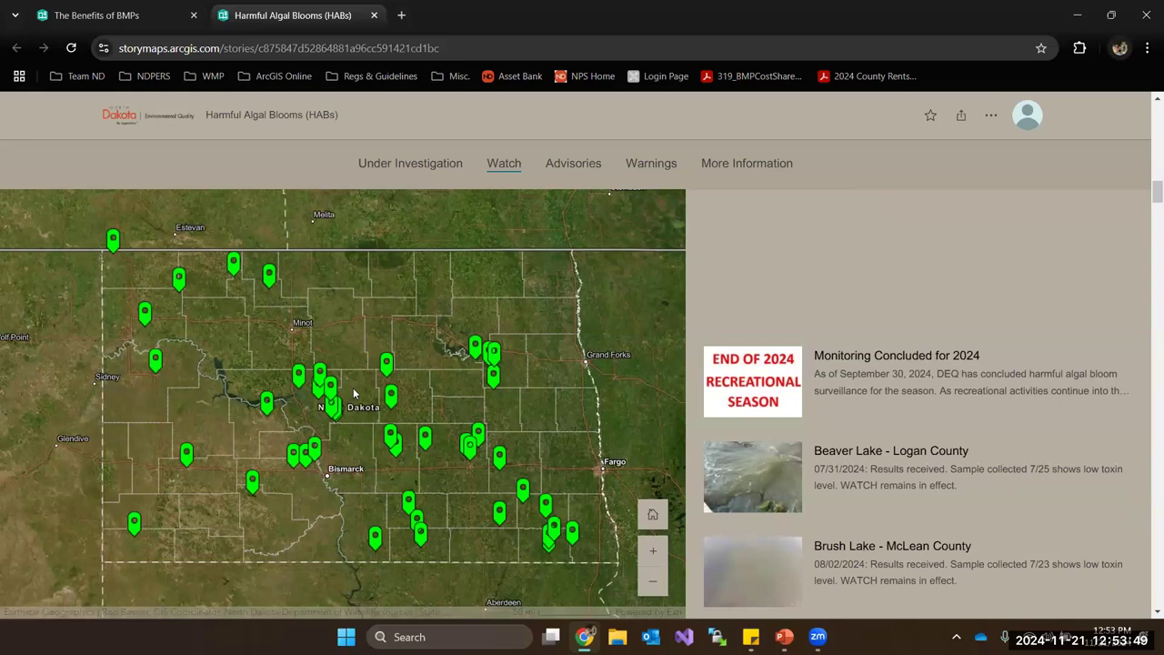
{"action": "mouse_move", "coordinate": [337, 412]}
{"action": "mouse_move", "coordinate": [331, 387]}
{"action": "scroll", "coordinate": [879, 326], "scroll_direction": "down", "scroll_amount": 1}
{"action": "scroll", "coordinate": [564, 411], "scroll_direction": "down", "scroll_amount": 1}
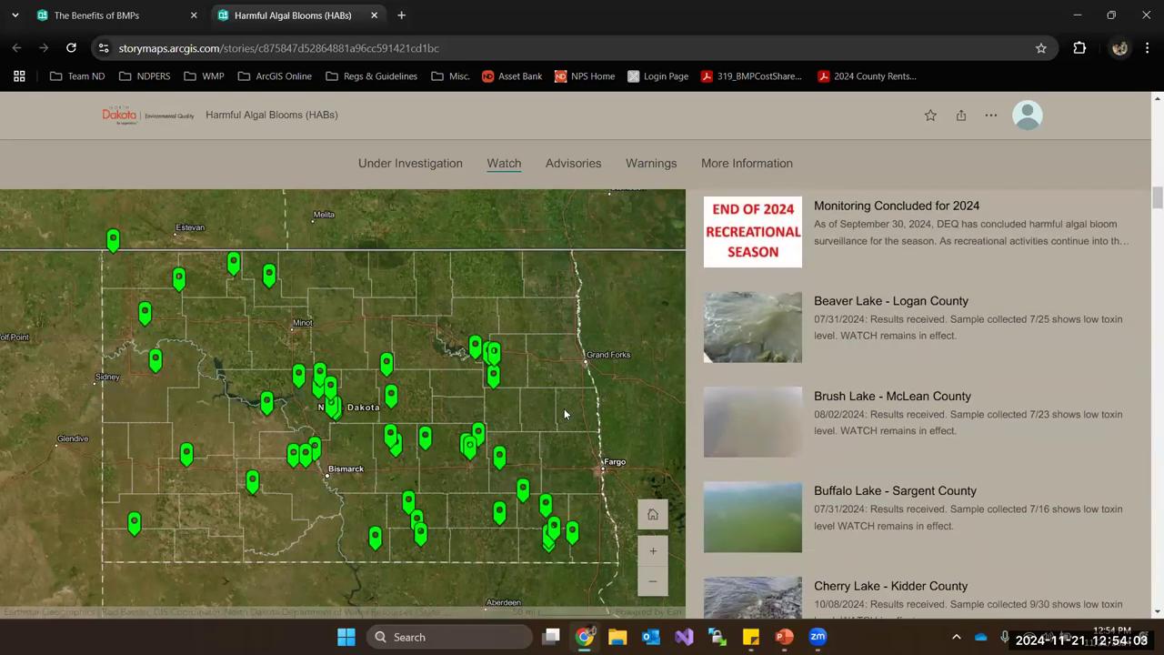
{"action": "scroll", "coordinate": [571, 417], "scroll_direction": "down", "scroll_amount": 1}
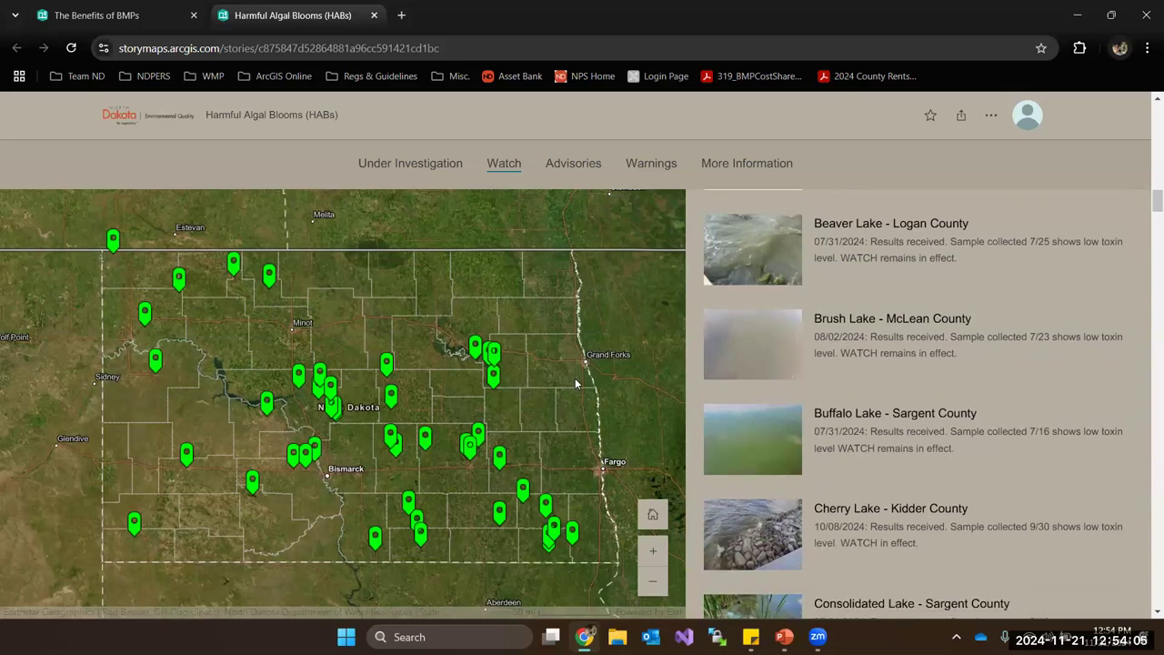
{"action": "scroll", "coordinate": [575, 378], "scroll_direction": "down", "scroll_amount": 1}
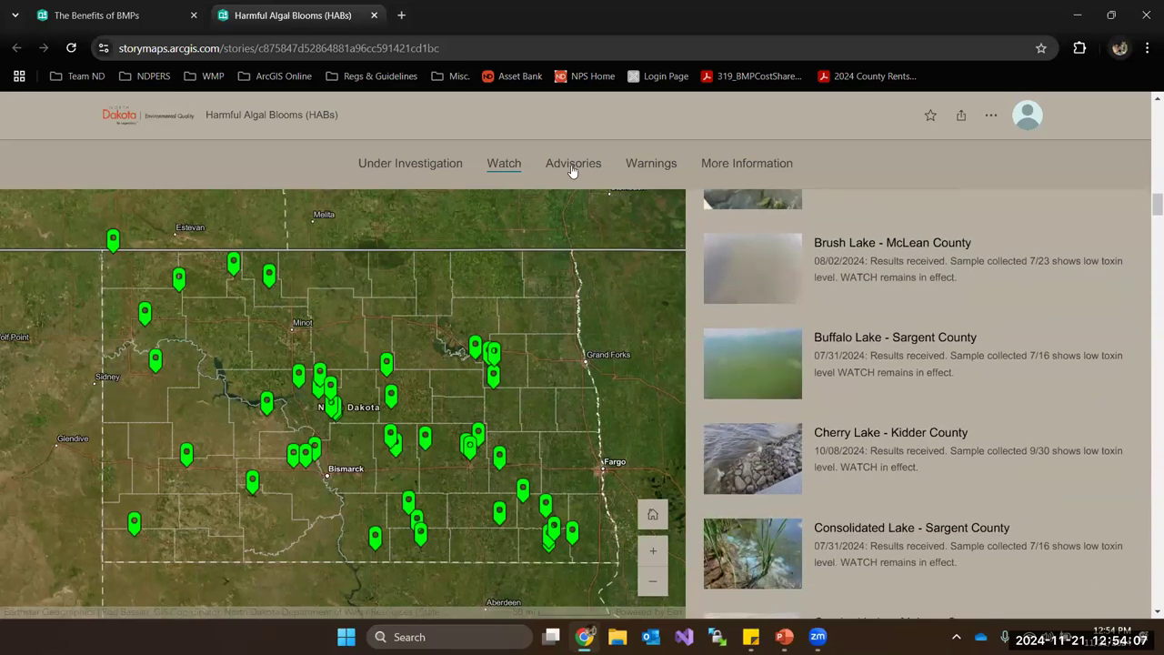
- Review the Advisories map and the Warnings section's safety advice, map and list of water bodies
{"action": "left_click", "coordinate": [573, 165]}
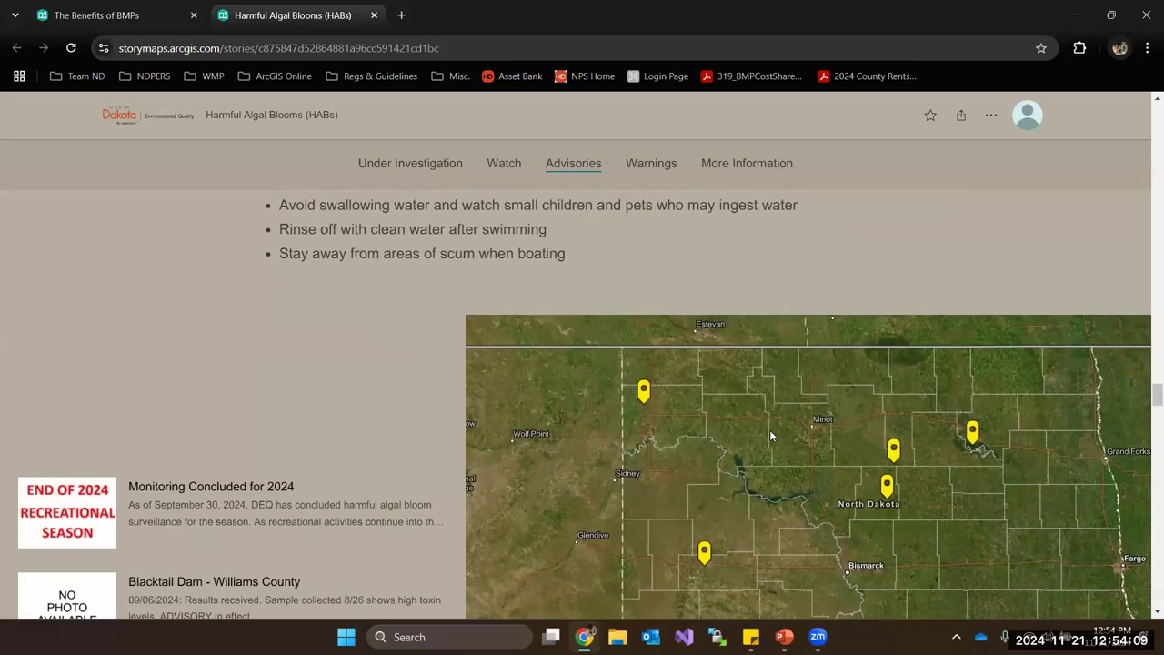
{"action": "scroll", "coordinate": [770, 429], "scroll_direction": "down", "scroll_amount": 1}
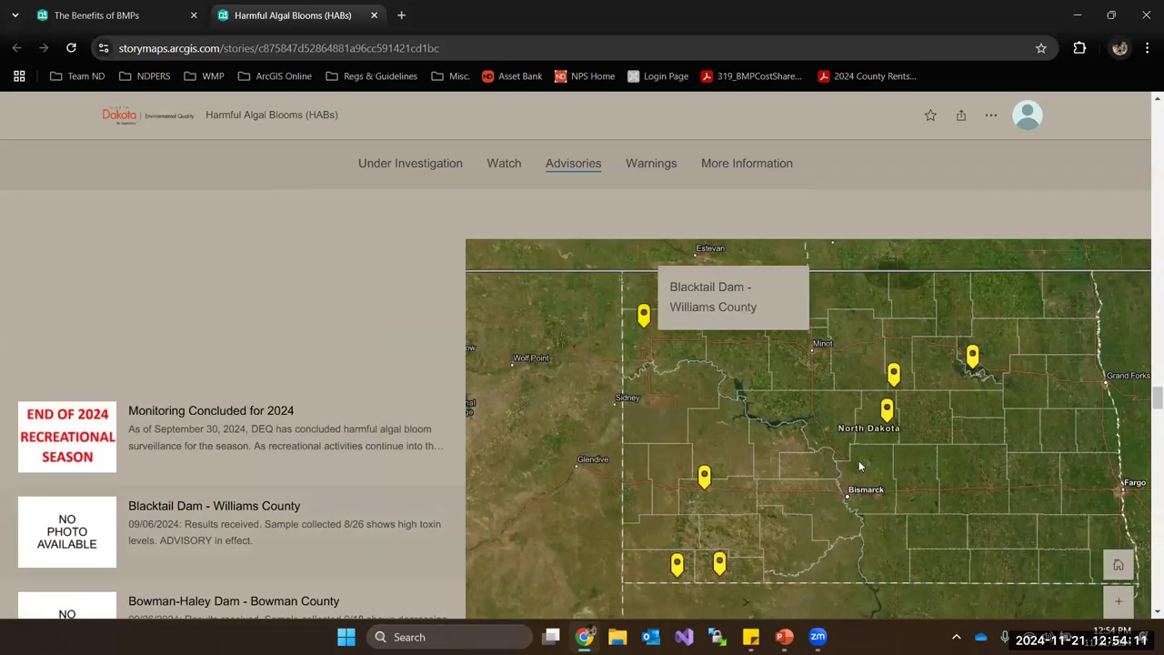
{"action": "left_click", "coordinate": [654, 173]}
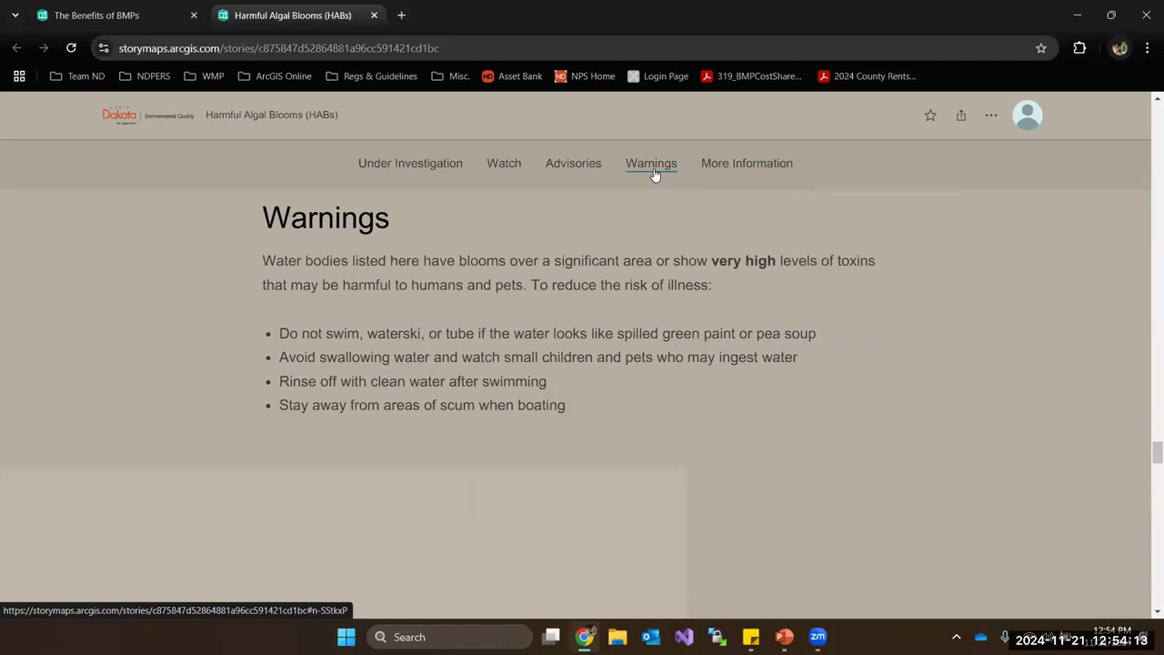
{"action": "scroll", "coordinate": [856, 302], "scroll_direction": "down", "scroll_amount": 4}
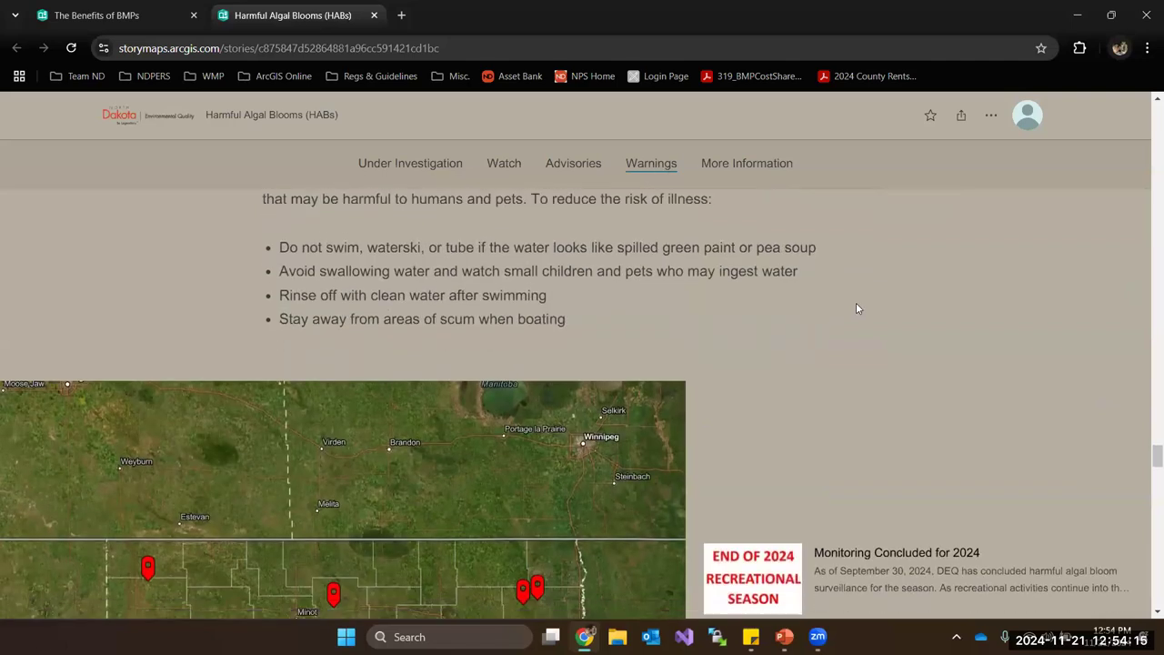
{"action": "scroll", "coordinate": [856, 308], "scroll_direction": "down", "scroll_amount": 4}
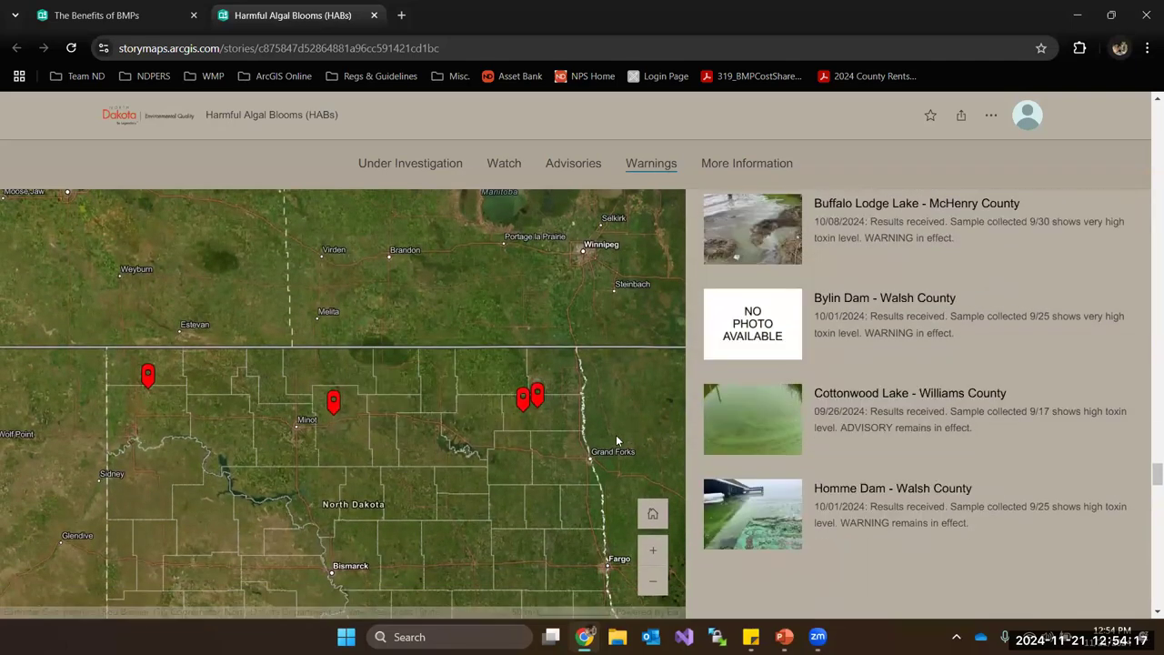
{"action": "scroll", "coordinate": [778, 483], "scroll_direction": "up", "scroll_amount": 2}
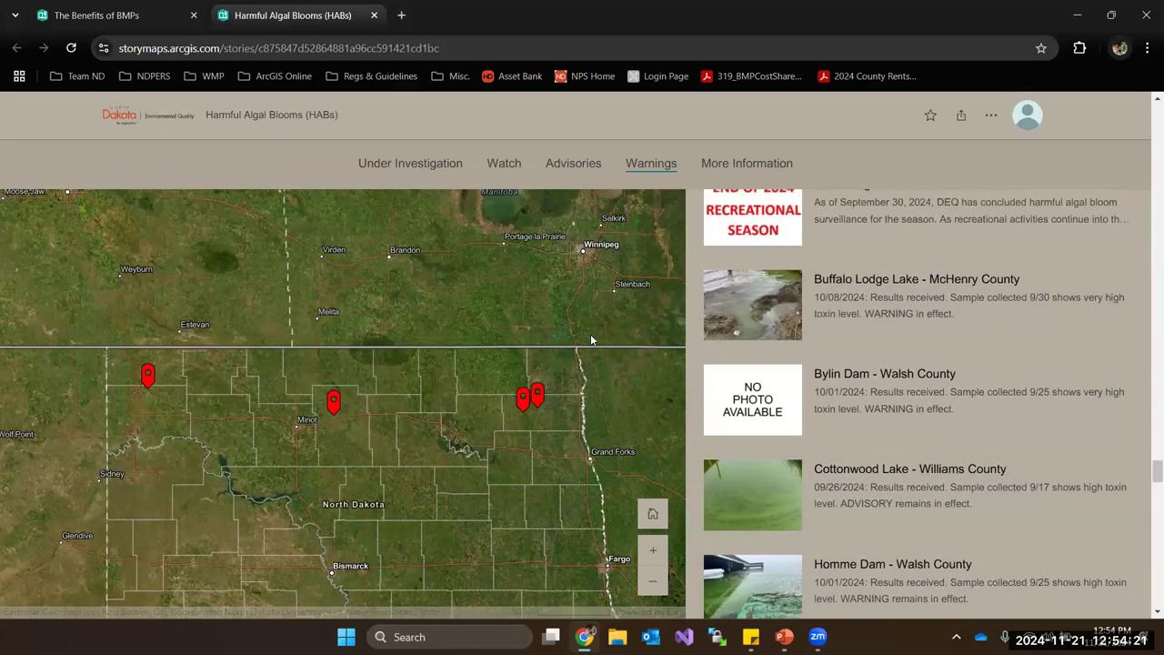
- View the More Information section and go through all the slides of its algae bloom slideshow
{"action": "left_click", "coordinate": [760, 167]}
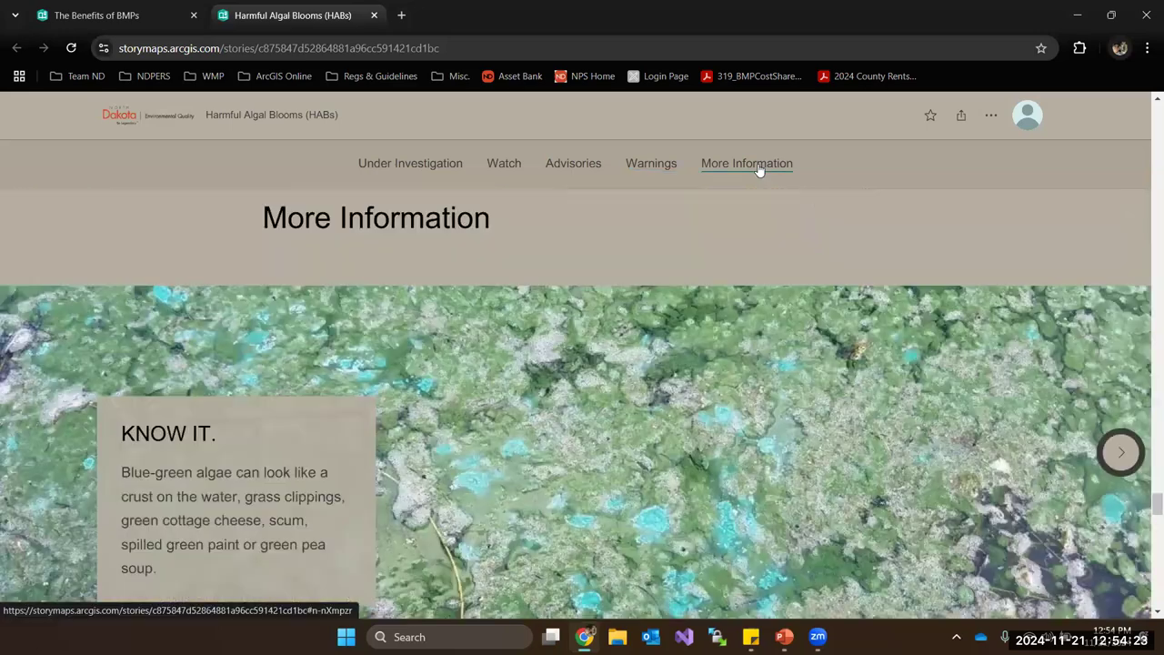
{"action": "scroll", "coordinate": [794, 252], "scroll_direction": "down", "scroll_amount": 1}
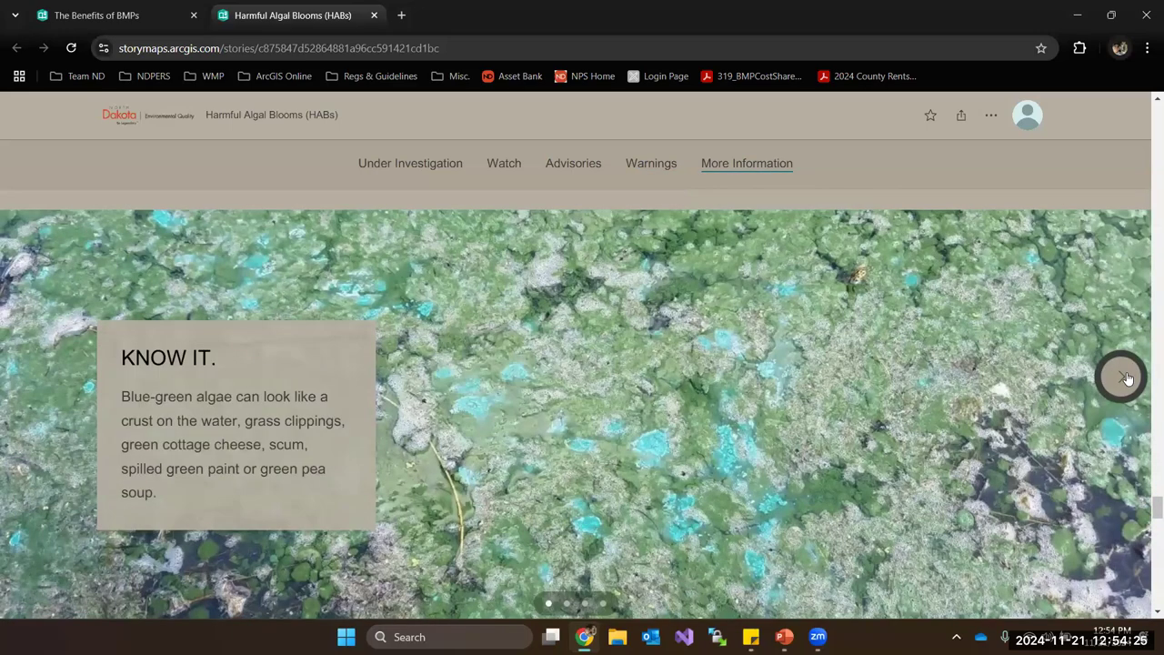
{"action": "left_click", "coordinate": [1126, 378]}
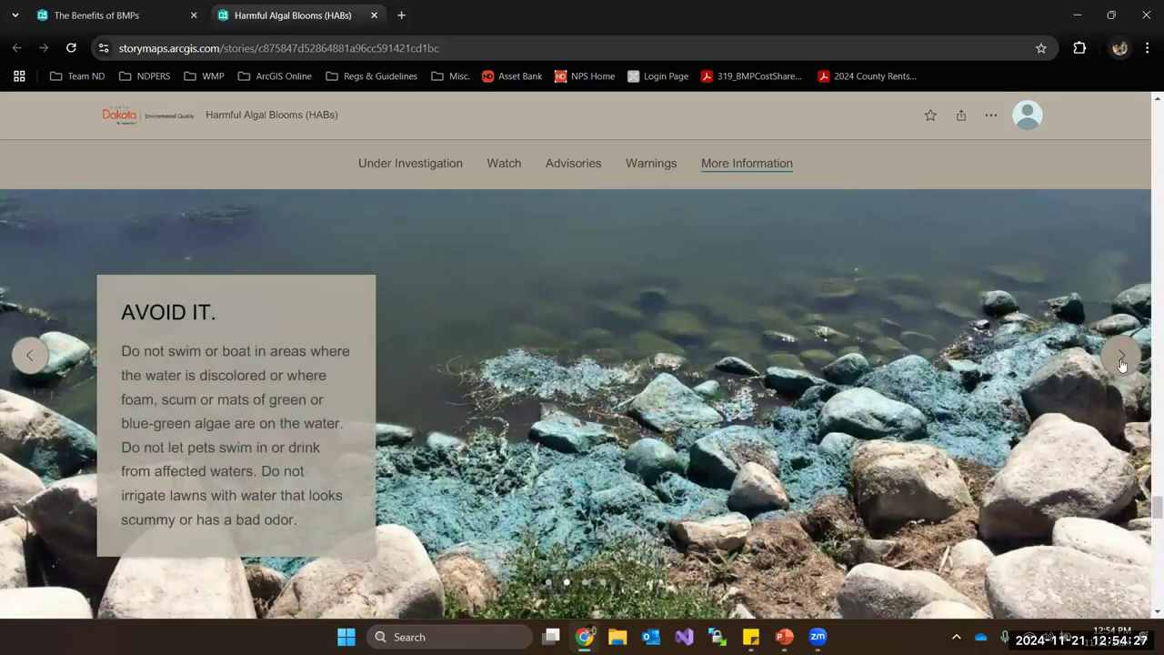
{"action": "left_click", "coordinate": [1121, 359]}
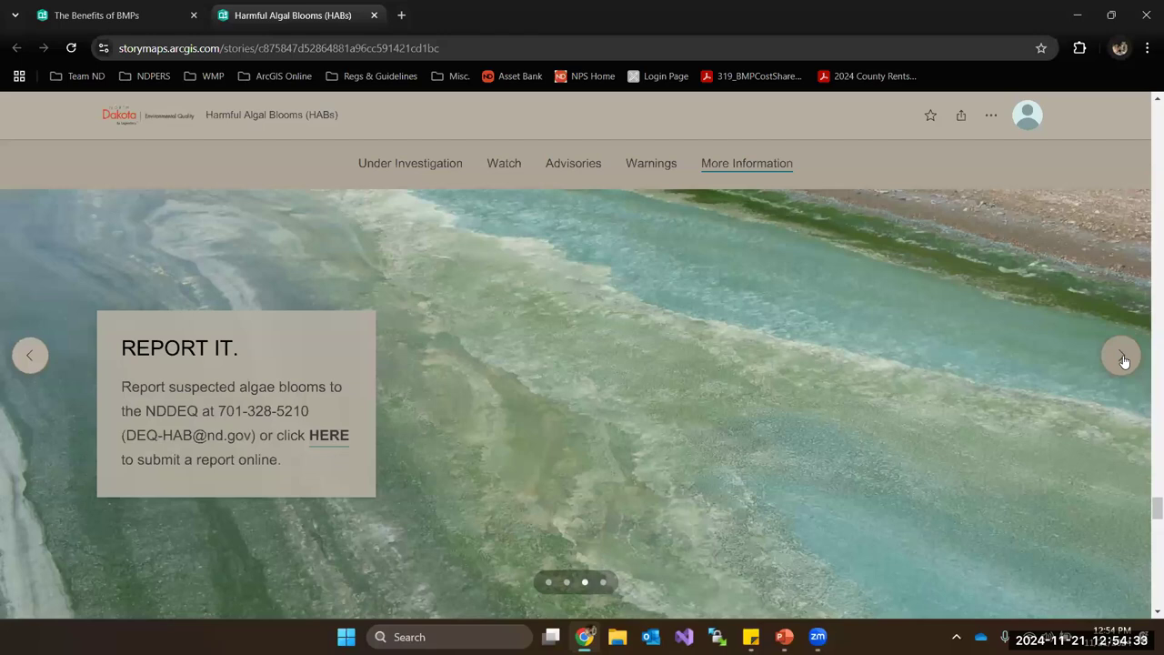
{"action": "left_click", "coordinate": [1124, 359]}
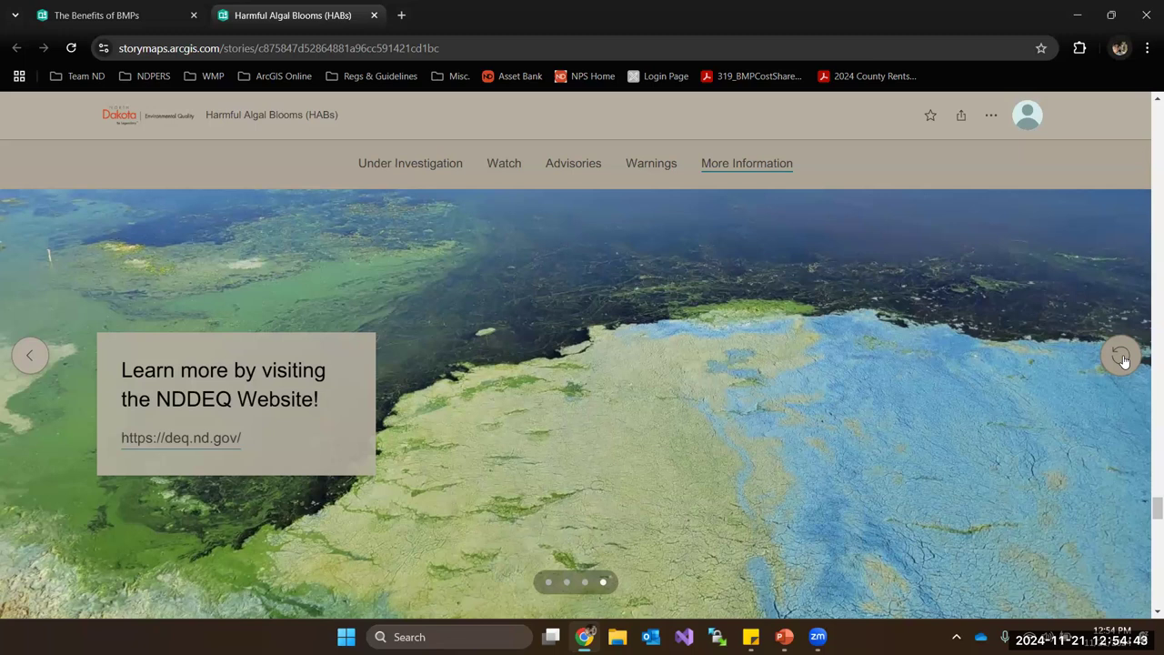
- Enlarge the Harmful Algal Blooms caution sign below the slideshow, view it in full, and return to the story
{"action": "scroll", "coordinate": [939, 441], "scroll_direction": "down", "scroll_amount": 5}
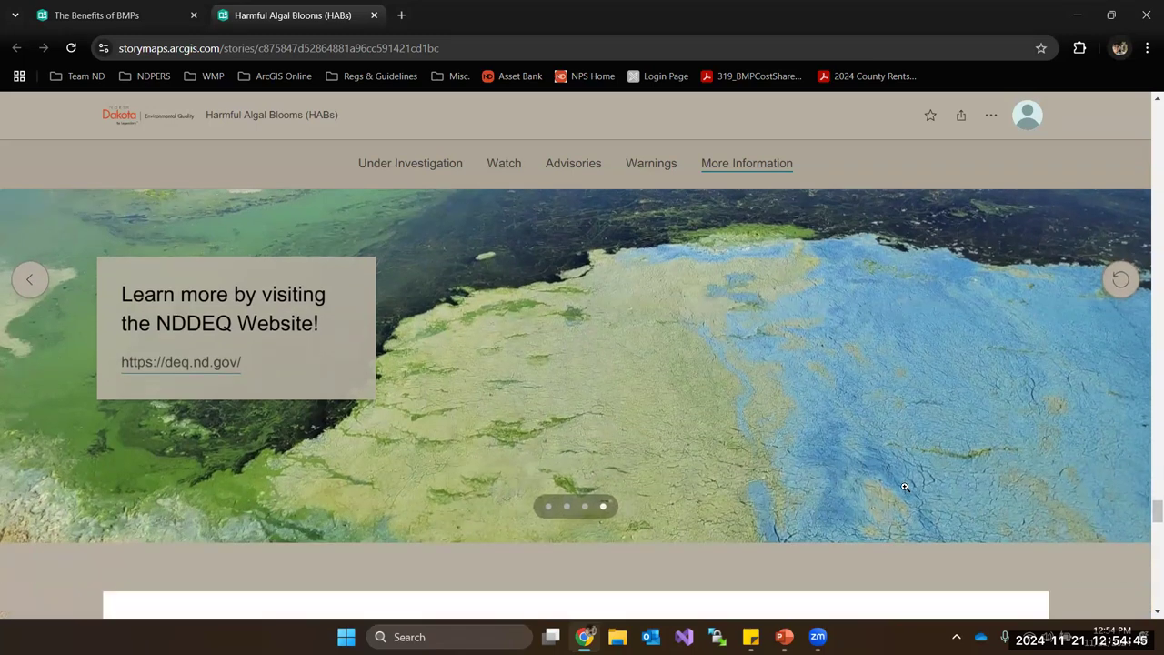
{"action": "scroll", "coordinate": [939, 441], "scroll_direction": "down", "scroll_amount": 4}
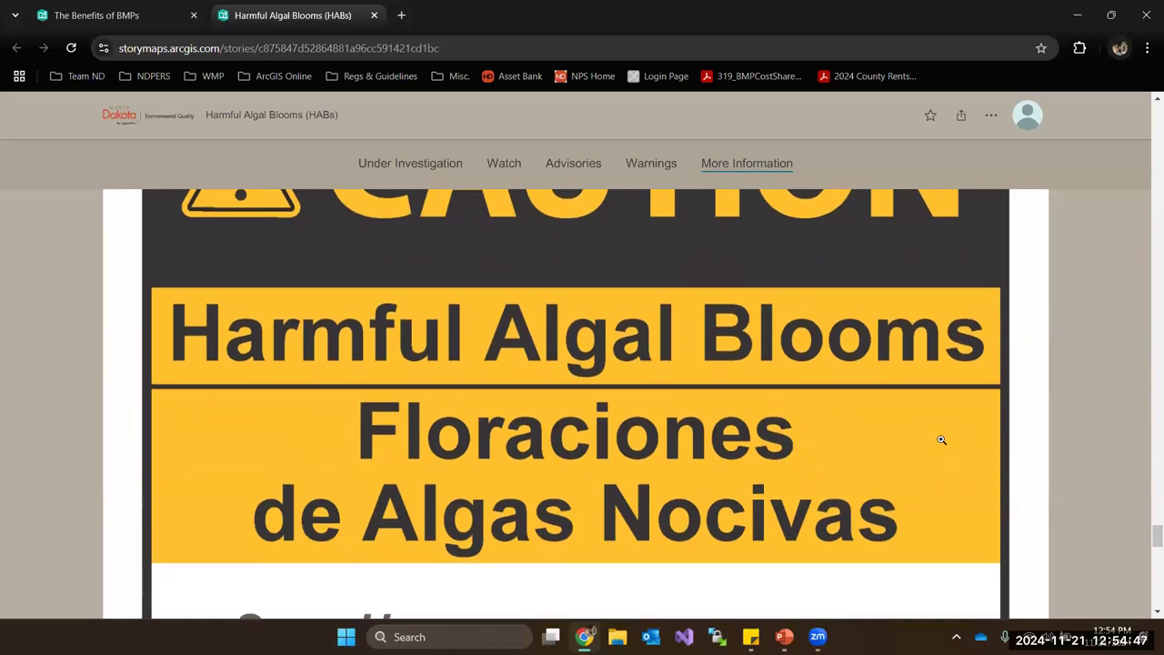
{"action": "left_click", "coordinate": [675, 414]}
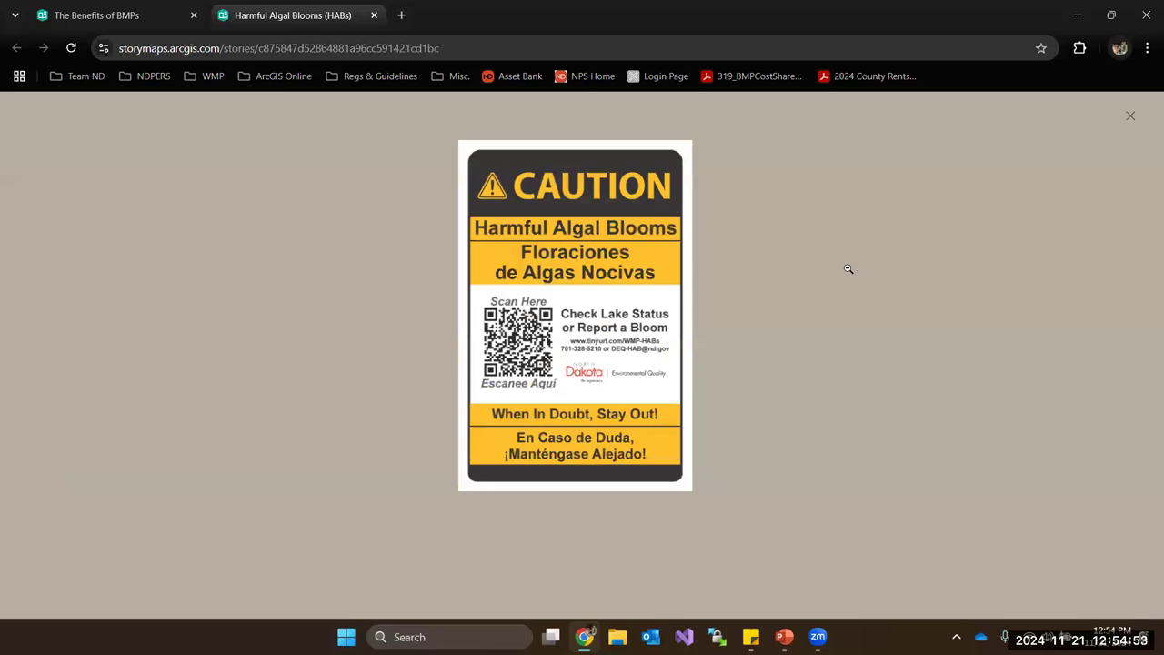
{"action": "left_click", "coordinate": [649, 408]}
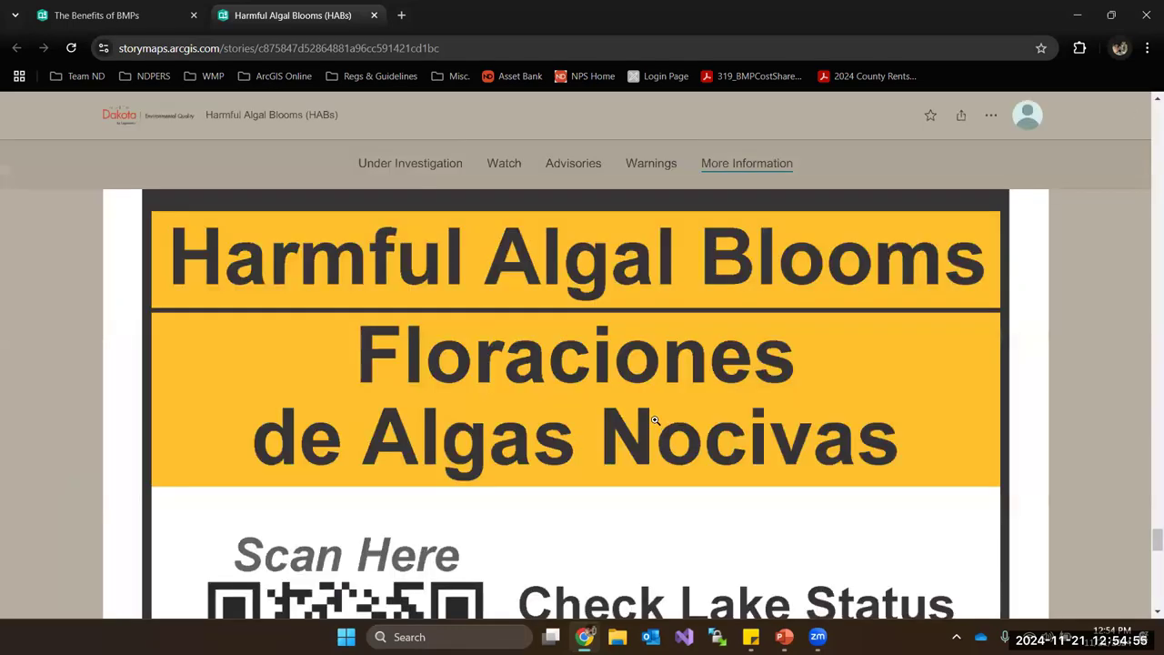
- Review the end of the Harmful Algal Blooms story, including the sign caption, historical documentation note, agency details and photo credits
{"action": "scroll", "coordinate": [655, 419], "scroll_direction": "down", "scroll_amount": 8}
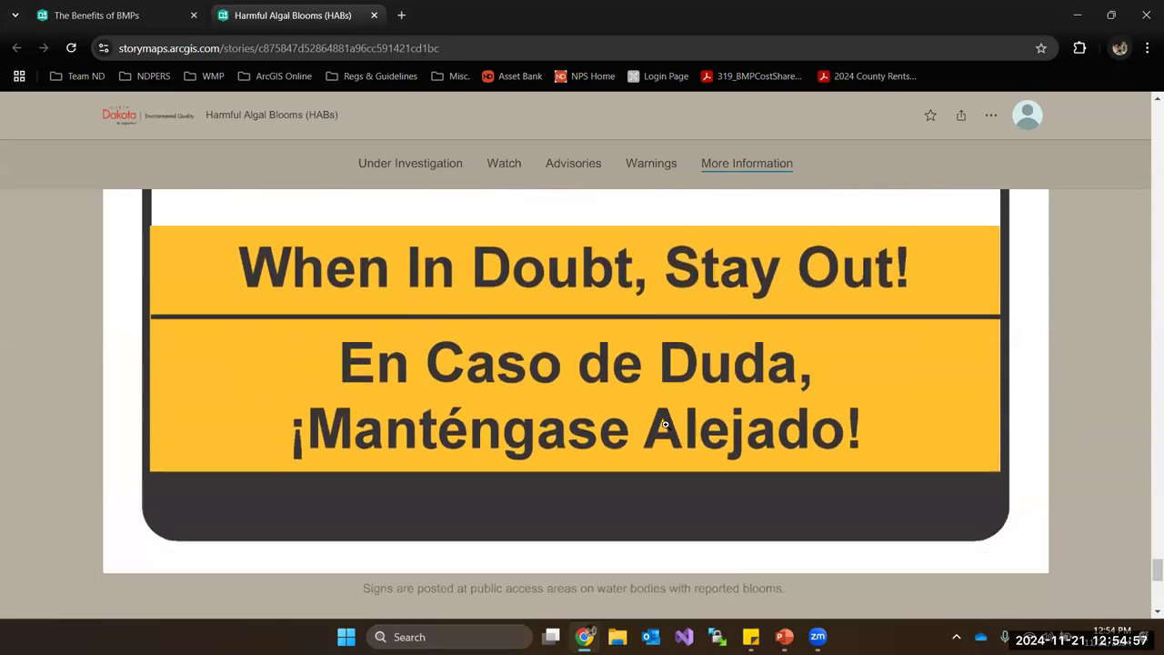
{"action": "scroll", "coordinate": [665, 424], "scroll_direction": "down", "scroll_amount": 5}
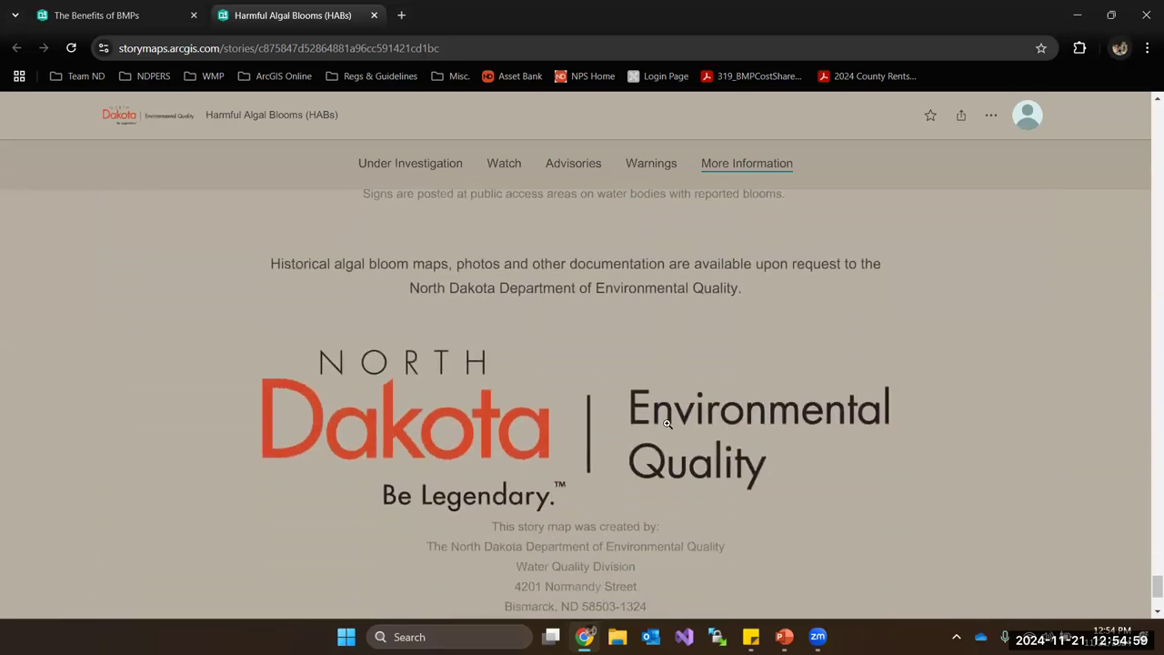
{"action": "scroll", "coordinate": [671, 428], "scroll_direction": "down", "scroll_amount": 3}
{"action": "scroll", "coordinate": [670, 428], "scroll_direction": "up", "scroll_amount": 3}
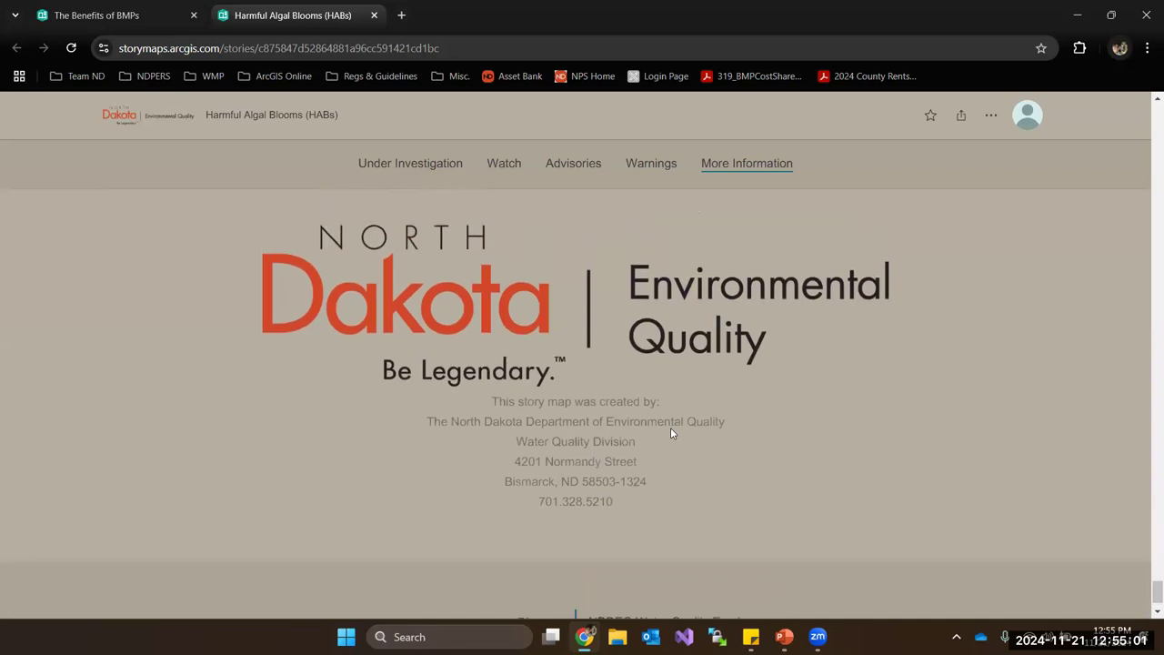
{"action": "scroll", "coordinate": [808, 333], "scroll_direction": "up", "scroll_amount": 1}
{"action": "scroll", "coordinate": [652, 456], "scroll_direction": "down", "scroll_amount": 1}
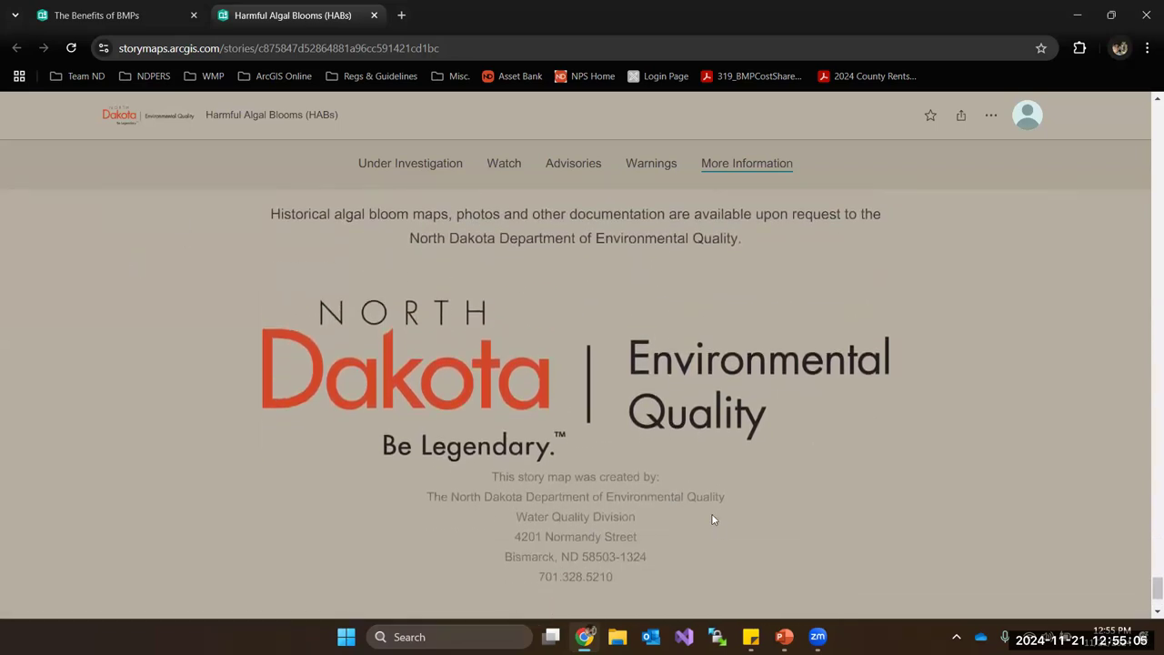
{"action": "scroll", "coordinate": [710, 513], "scroll_direction": "down", "scroll_amount": 2}
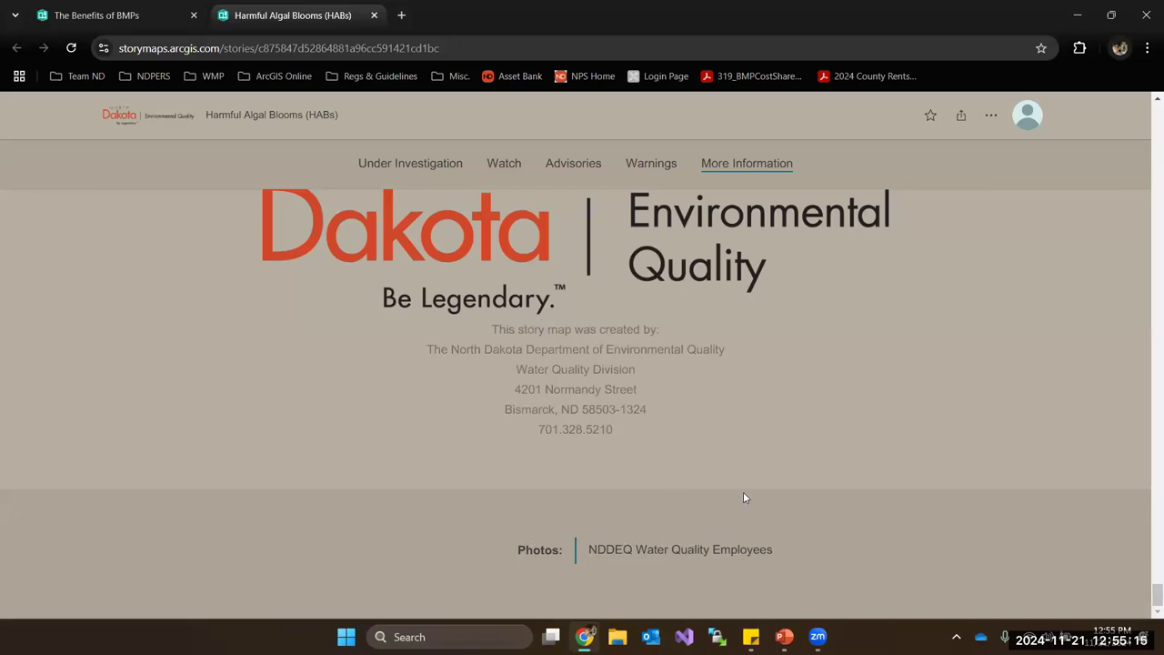
{"action": "scroll", "coordinate": [746, 495], "scroll_direction": "up", "scroll_amount": 2}
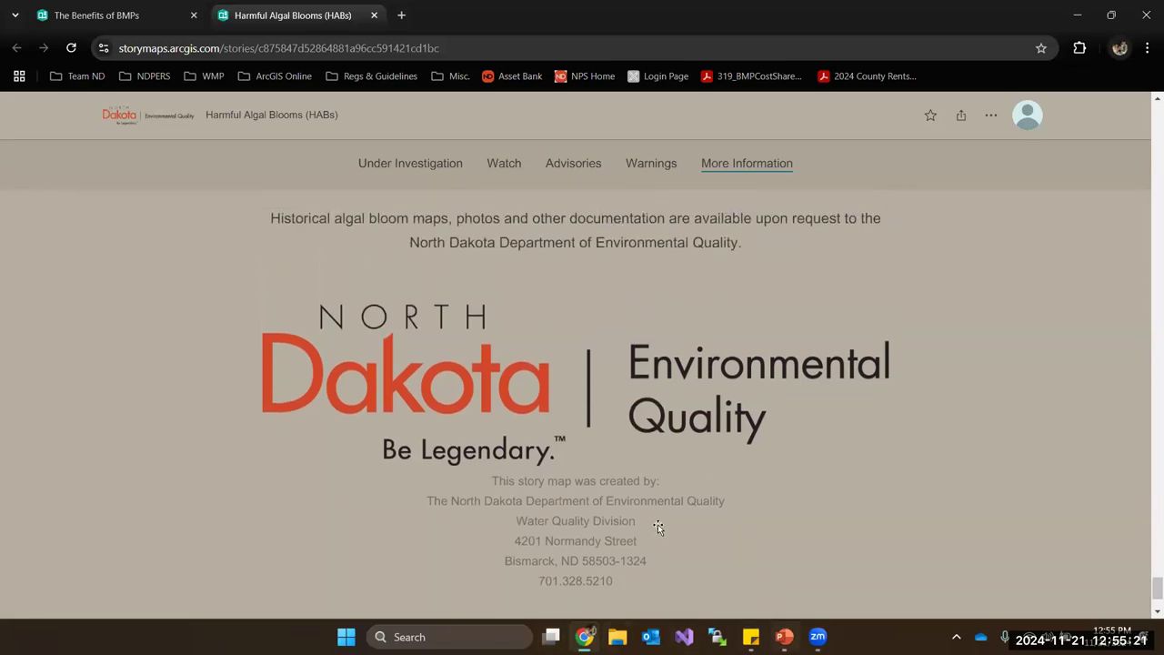
- Switch to the PowerPoint presentation and open the ND NPS Program Annual Report link on the Tell Your Story slide
{"action": "key", "text": "alt+Tab"}
{"action": "left_click", "coordinate": [556, 321]}
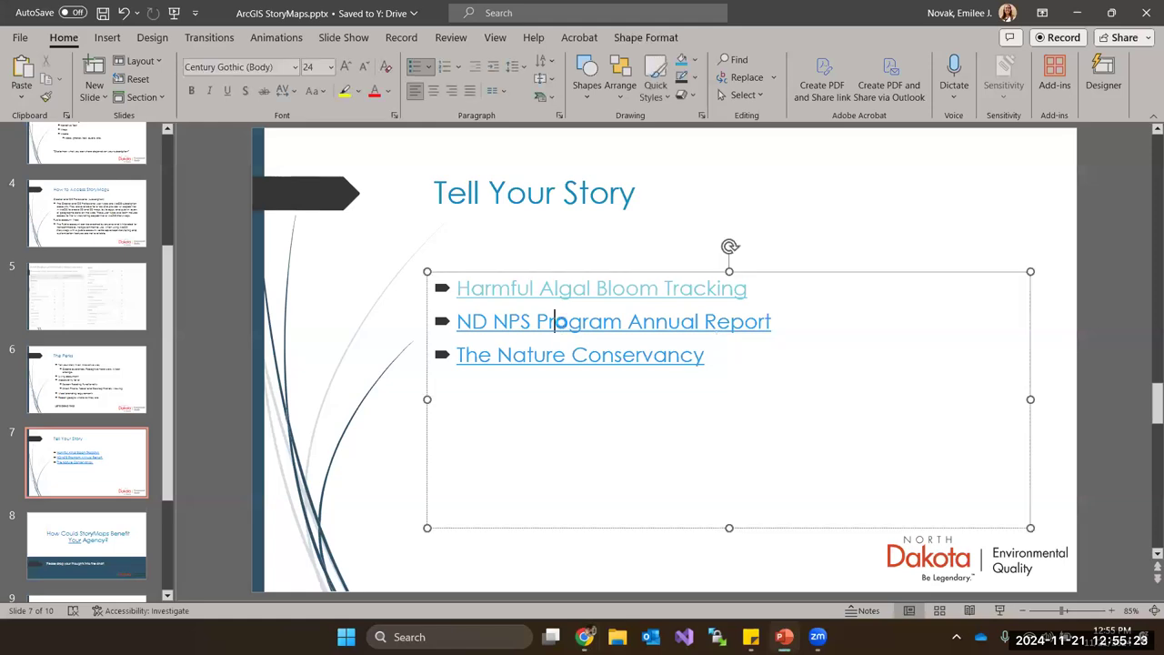
{"action": "left_click", "coordinate": [562, 322], "text": "ctrl"}
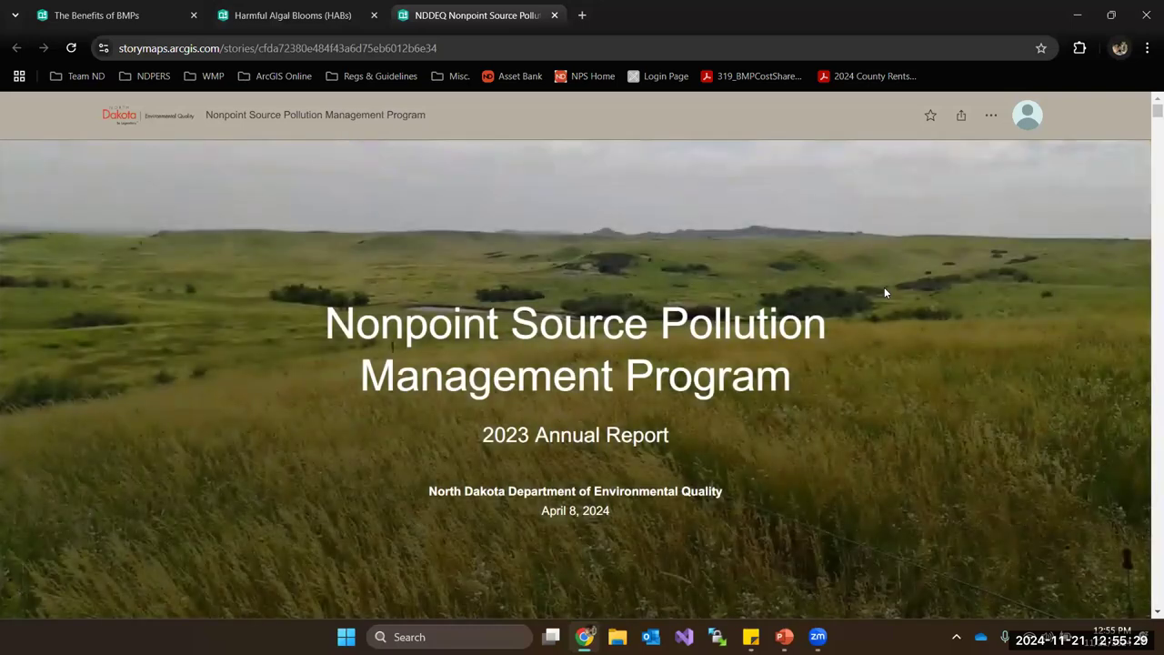
- Look over the 2023 Annual Report story's cover and the first passages of its NPS Program section
{"action": "scroll", "coordinate": [795, 291], "scroll_direction": "down", "scroll_amount": 2}
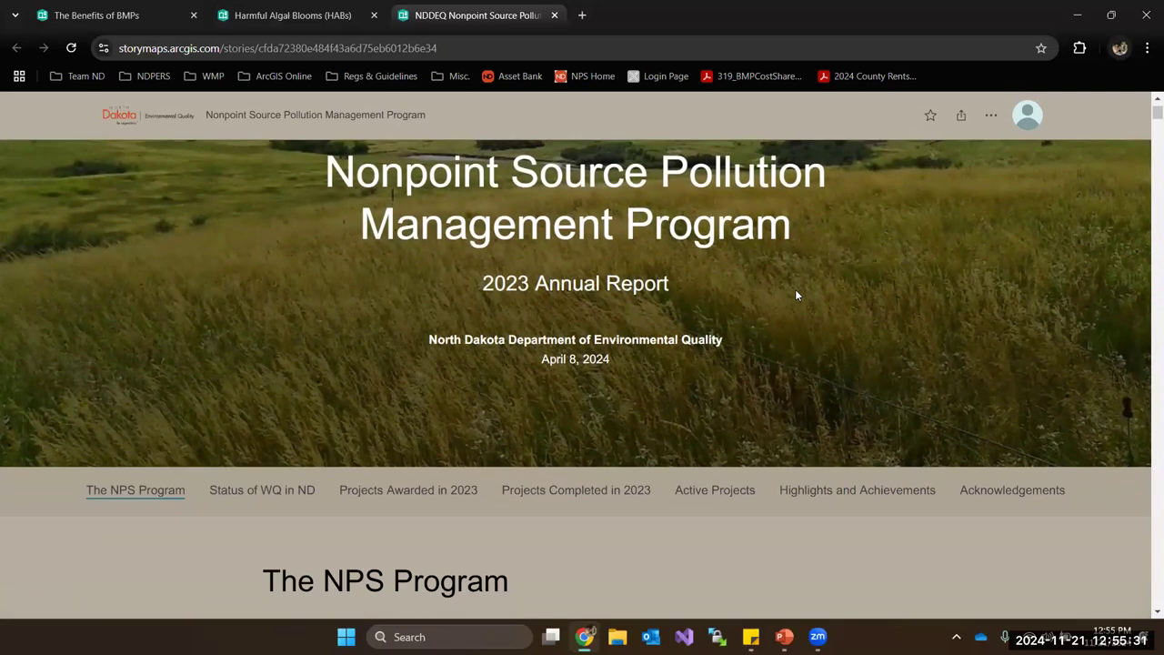
{"action": "scroll", "coordinate": [795, 291], "scroll_direction": "down", "scroll_amount": 3}
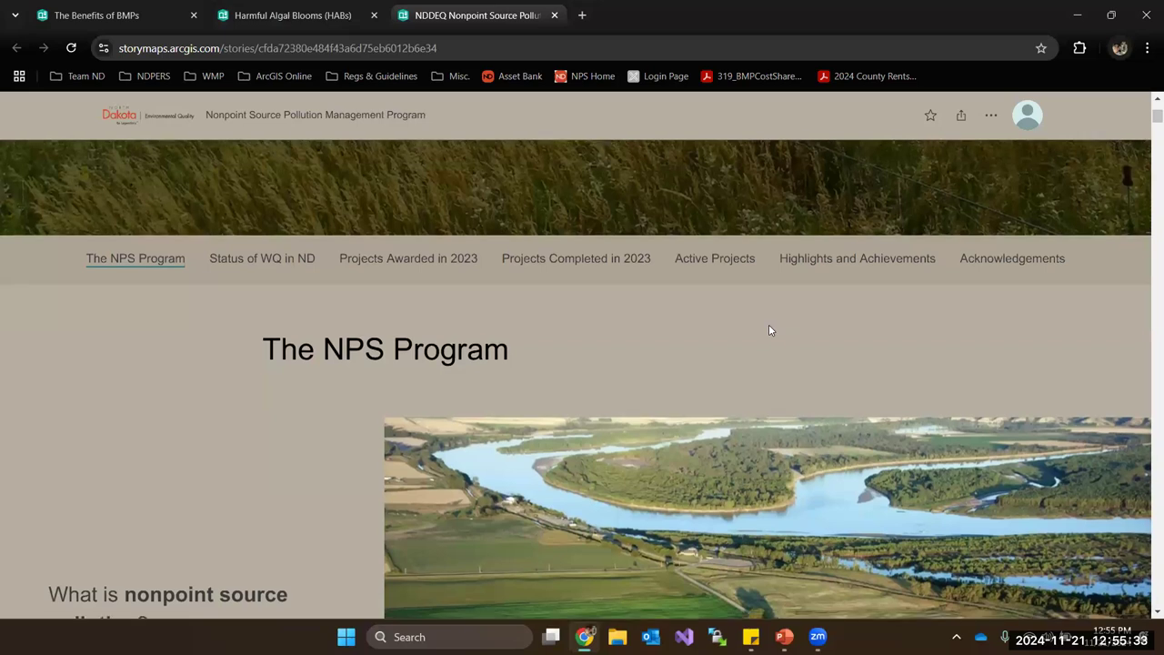
{"action": "scroll", "coordinate": [769, 330], "scroll_direction": "down", "scroll_amount": 2}
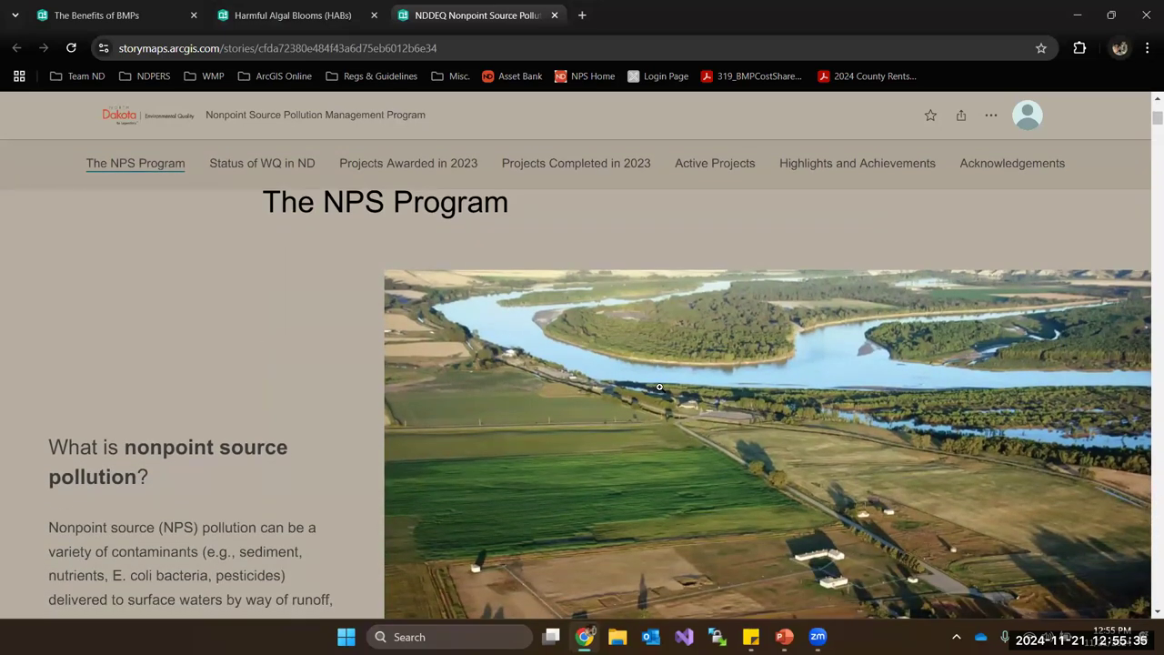
{"action": "scroll", "coordinate": [633, 379], "scroll_direction": "down", "scroll_amount": 4}
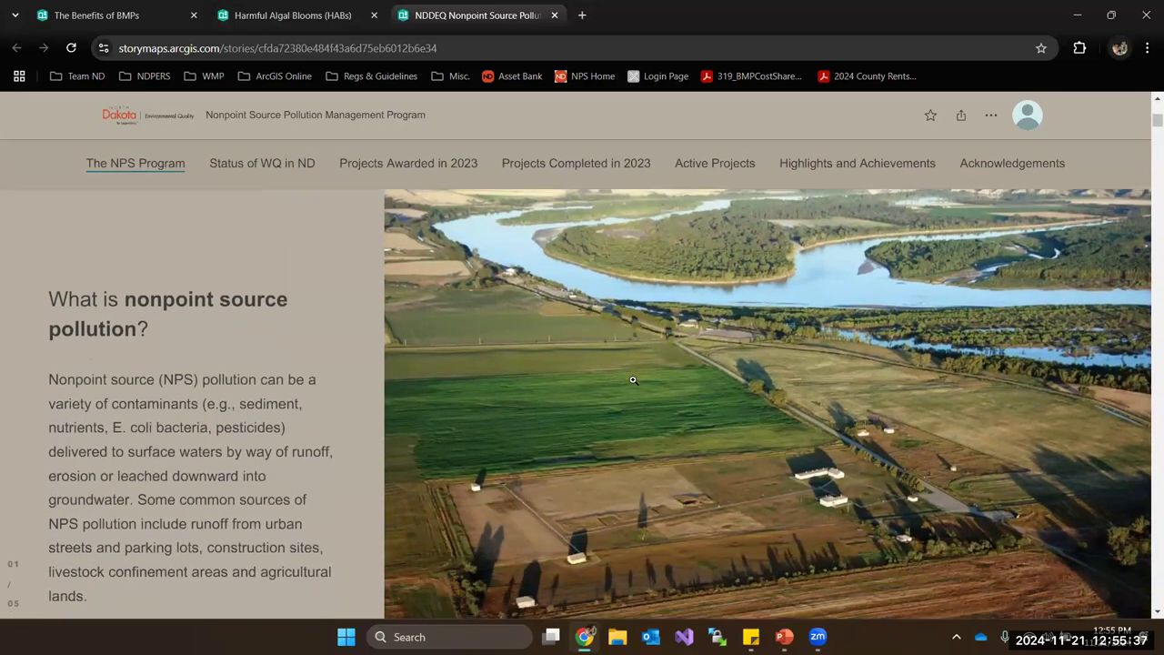
{"action": "scroll", "coordinate": [635, 379], "scroll_direction": "down", "scroll_amount": 10}
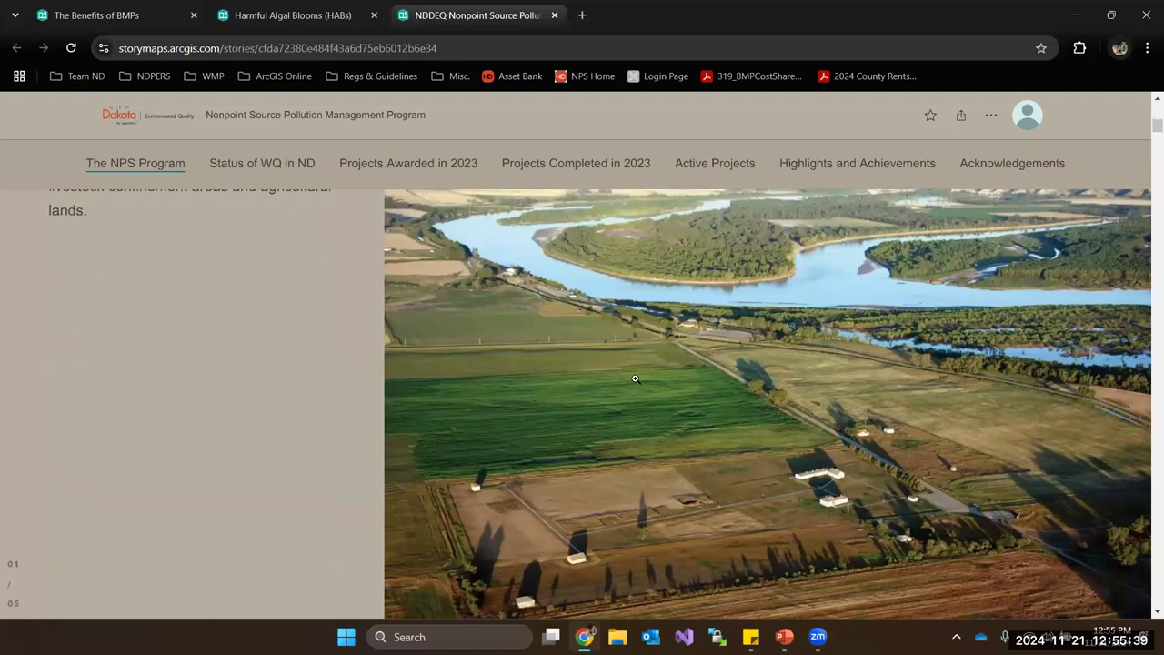
{"action": "scroll", "coordinate": [146, 387], "scroll_direction": "down", "scroll_amount": 2}
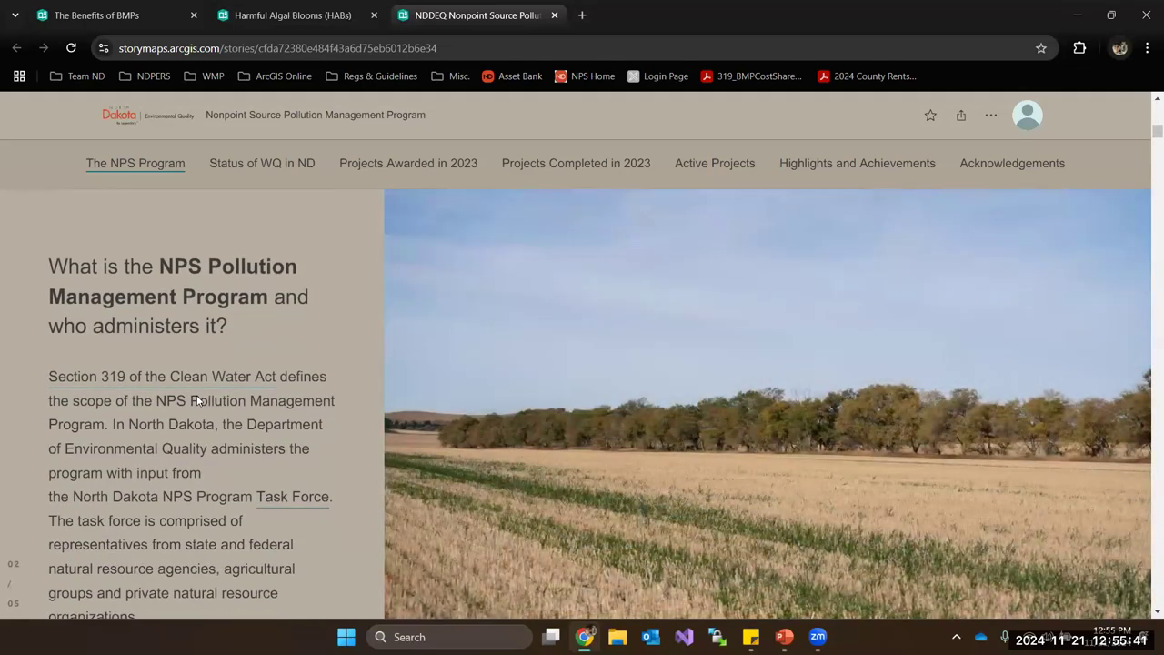
- View the Status of Water Quality in ND section, including its introduction and numbered river map tour
{"action": "left_click", "coordinate": [286, 163]}
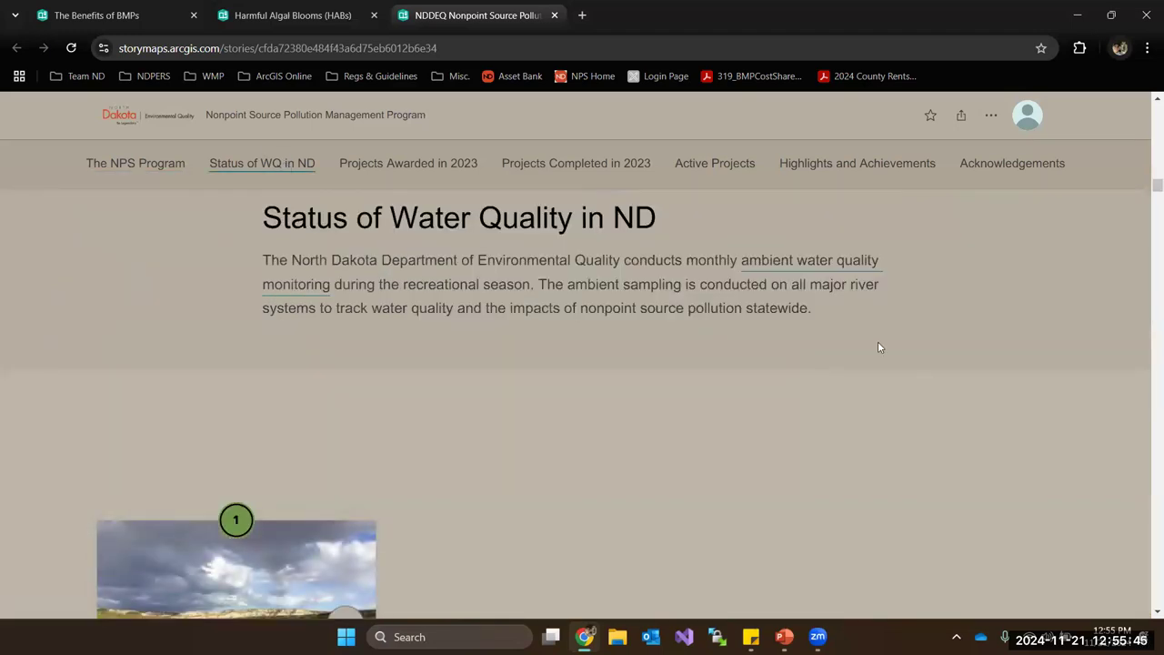
{"action": "scroll", "coordinate": [914, 344], "scroll_direction": "down", "scroll_amount": 3}
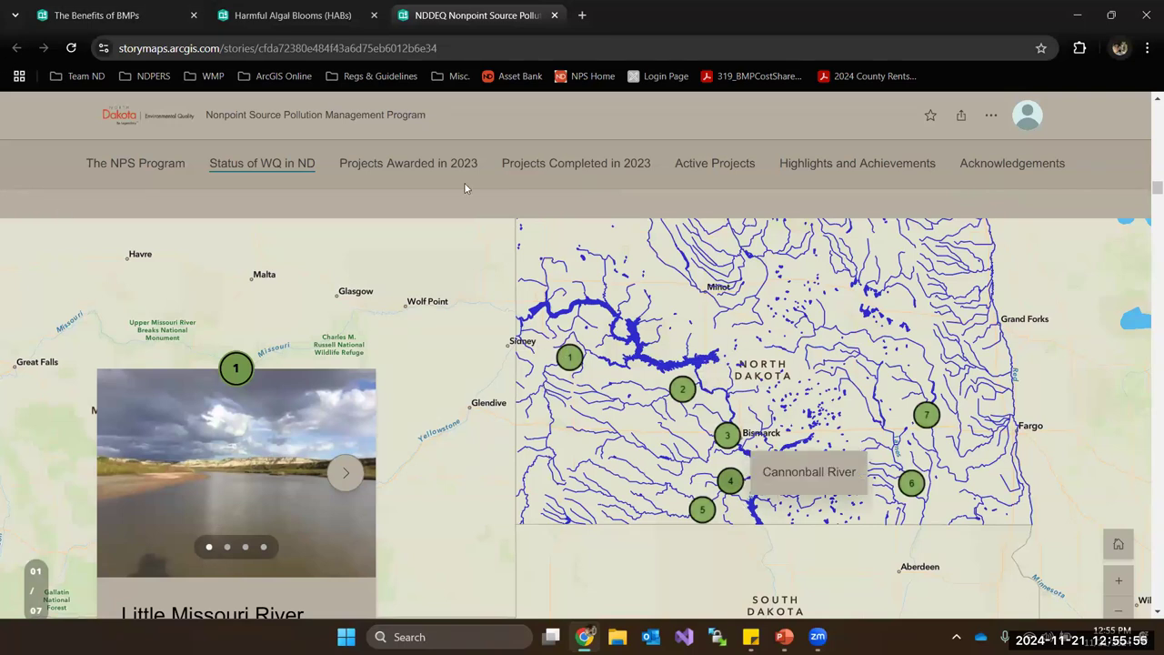
{"action": "scroll", "coordinate": [432, 175], "scroll_direction": "down", "scroll_amount": 1}
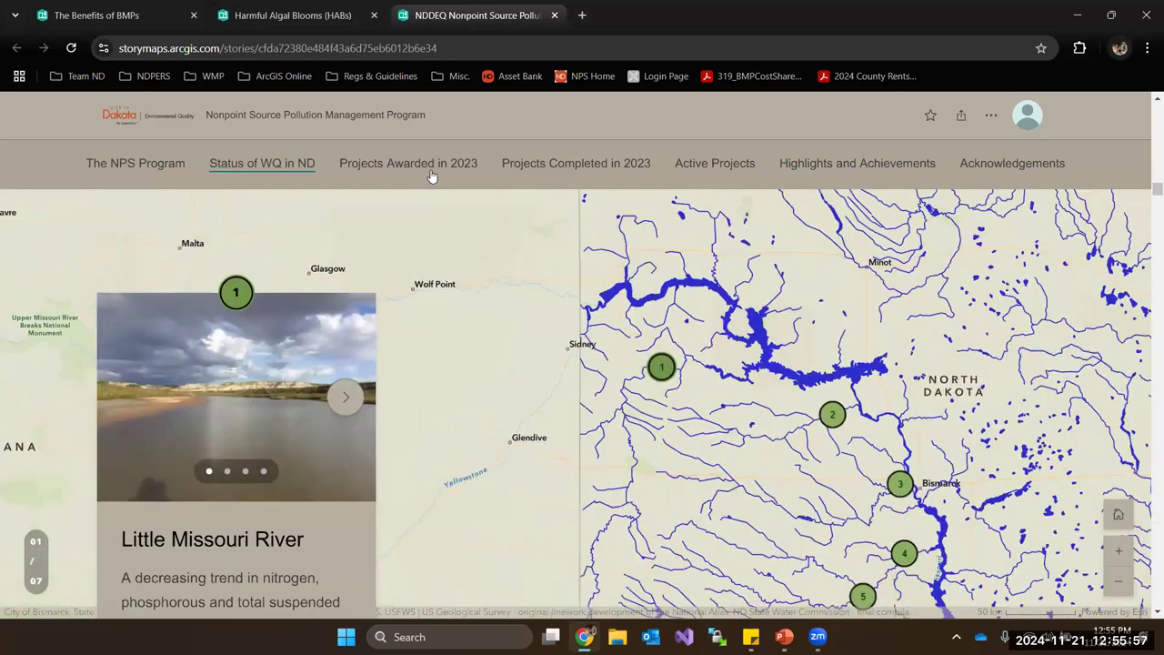
- Review the watershed implementation projects in the Projects Awarded in 2023 and Projects Completed in 2023 sections
{"action": "left_click", "coordinate": [432, 173]}
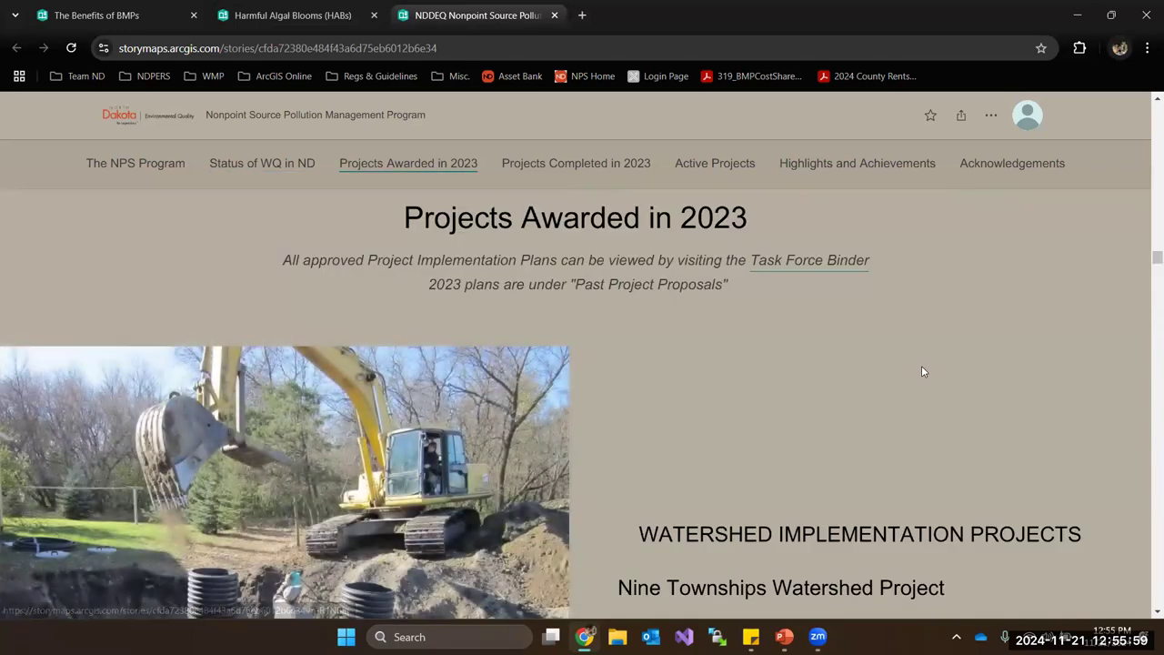
{"action": "scroll", "coordinate": [922, 366], "scroll_direction": "down", "scroll_amount": 2}
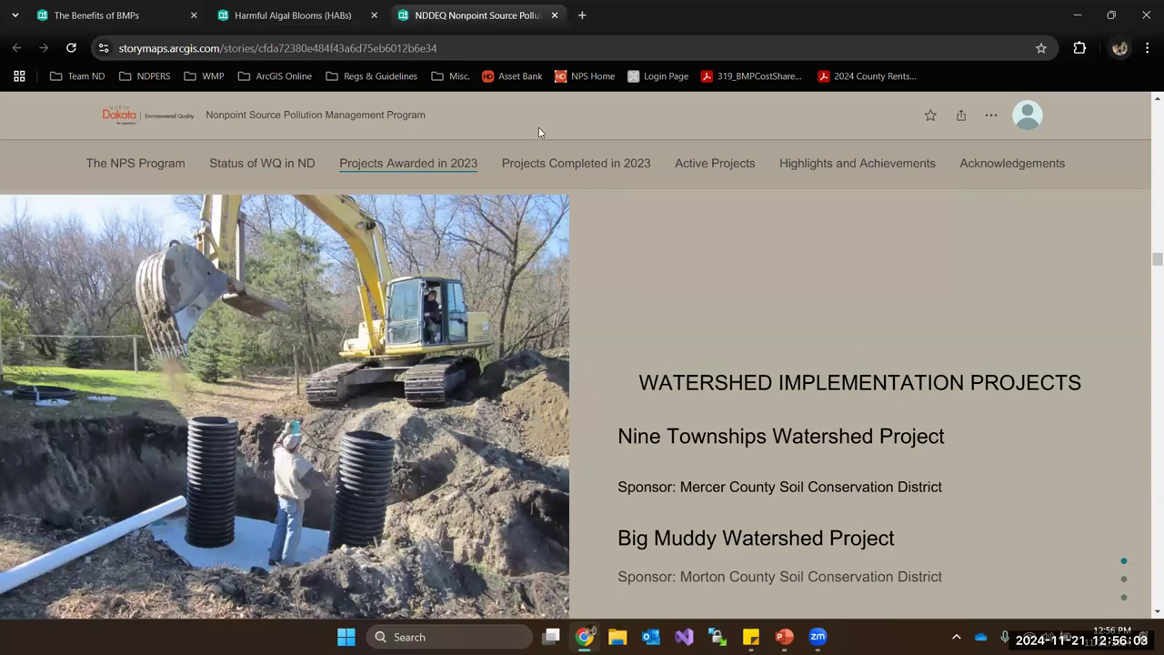
{"action": "left_click", "coordinate": [550, 164]}
{"action": "scroll", "coordinate": [492, 324], "scroll_direction": "down", "scroll_amount": 2}
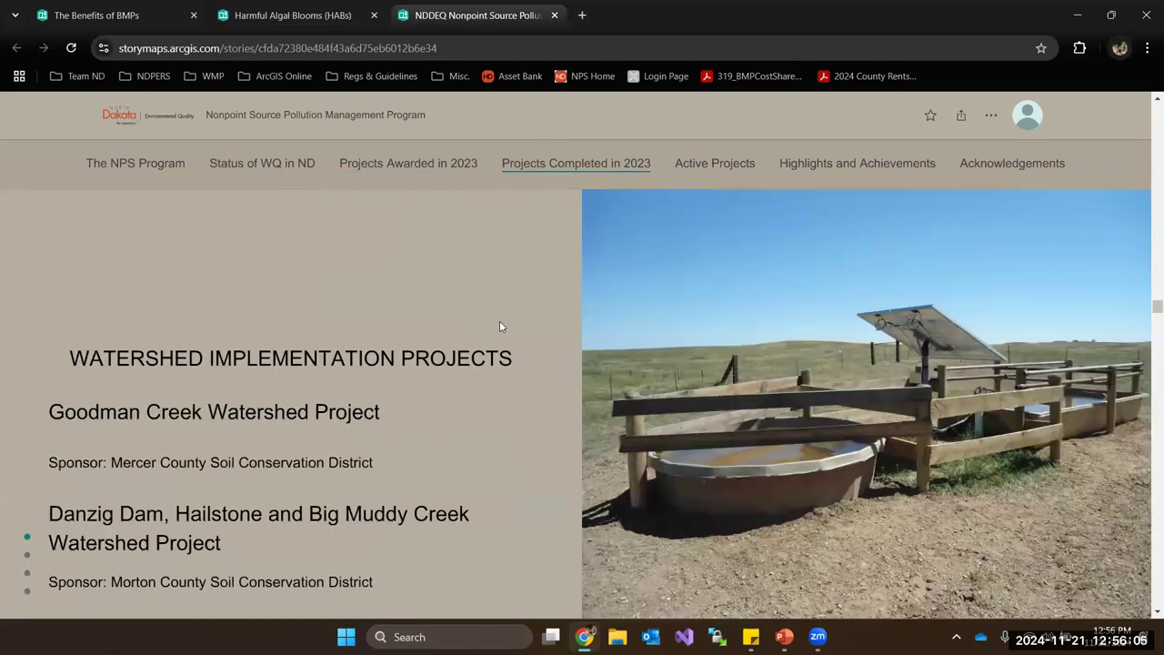
{"action": "scroll", "coordinate": [500, 327], "scroll_direction": "down", "scroll_amount": 3}
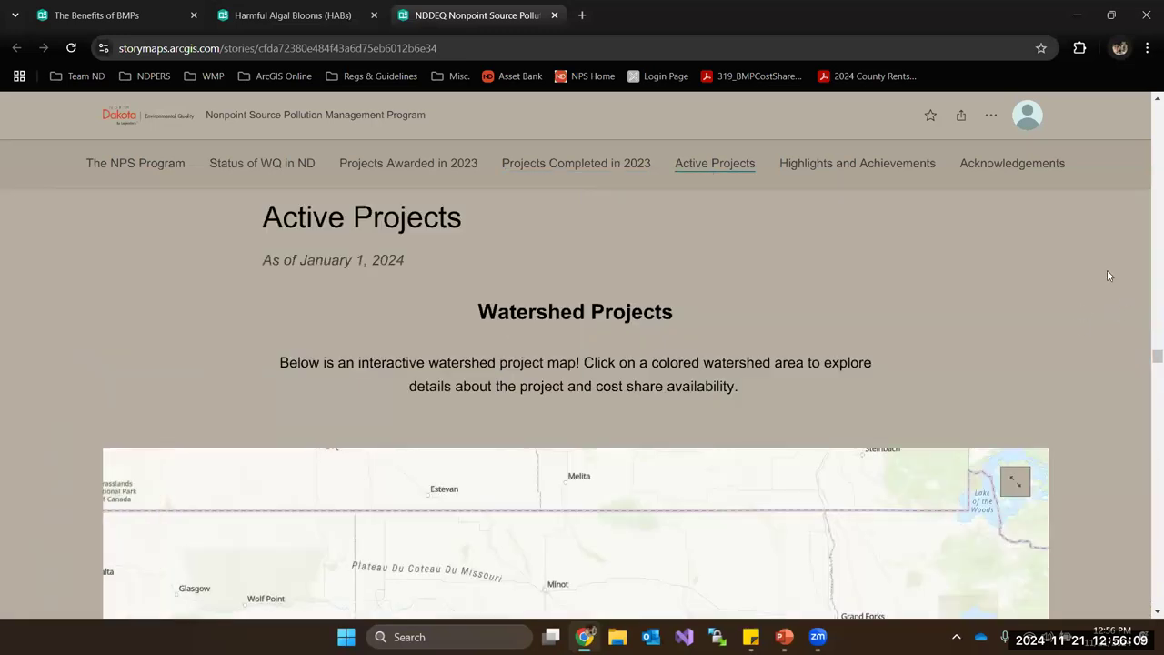
- View the Active Projects watershed map and read the project details for the pink watershed northwest of Grand Forks
{"action": "scroll", "coordinate": [1110, 277], "scroll_direction": "down", "scroll_amount": 1}
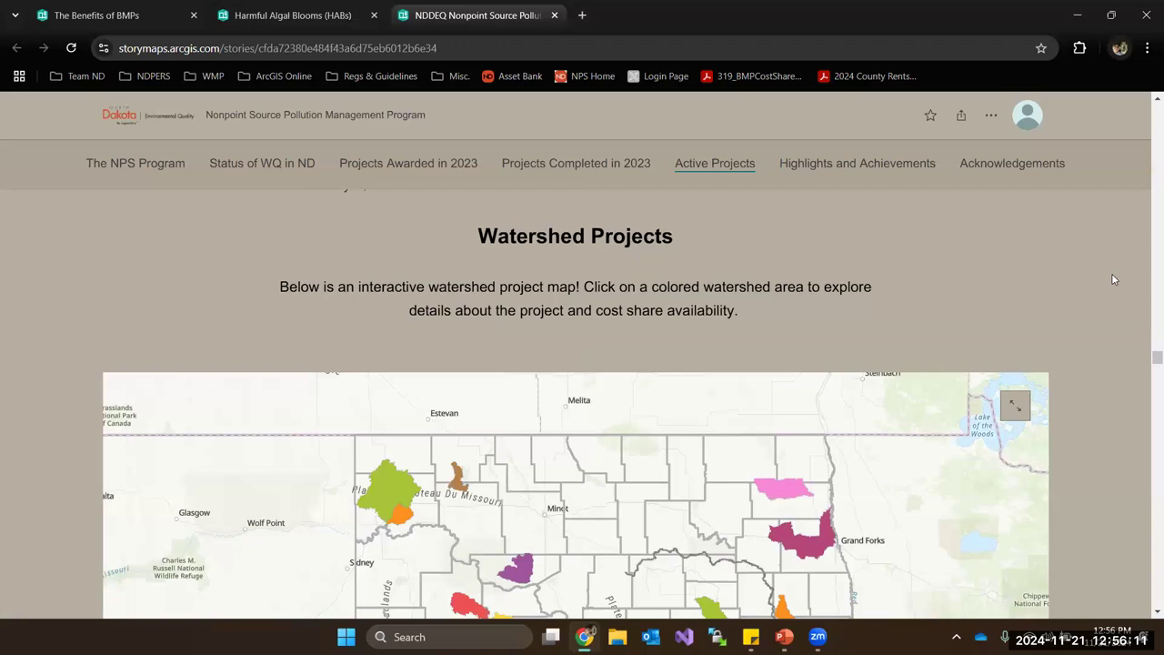
{"action": "scroll", "coordinate": [1115, 276], "scroll_direction": "down", "scroll_amount": 2}
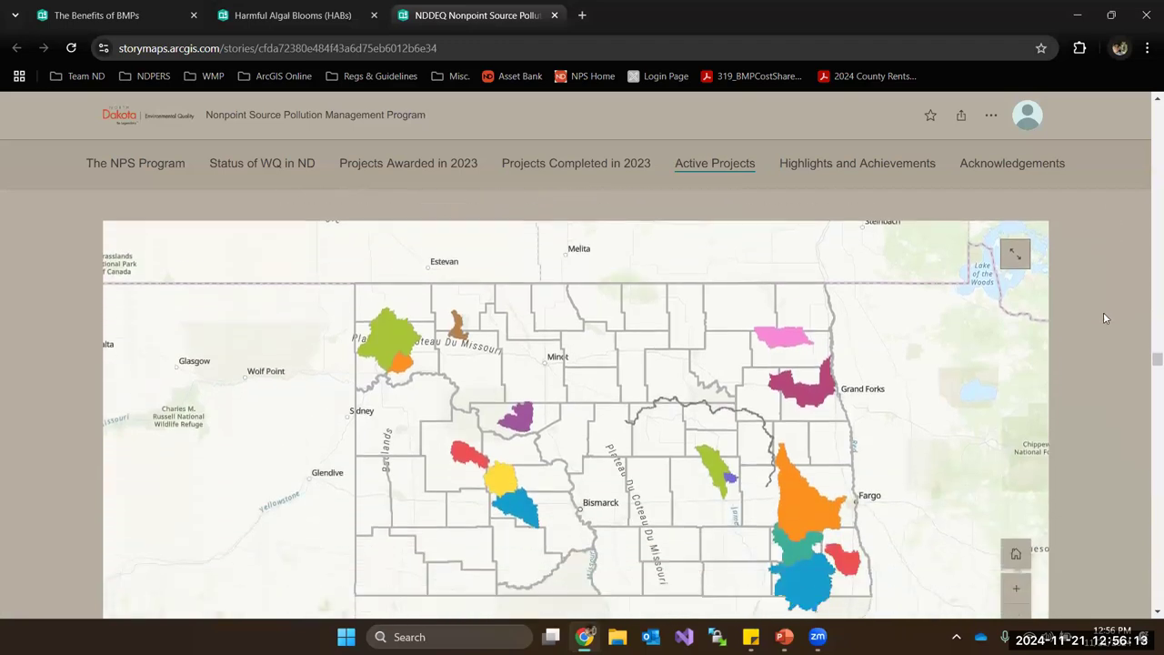
{"action": "scroll", "coordinate": [1105, 318], "scroll_direction": "down", "scroll_amount": 1}
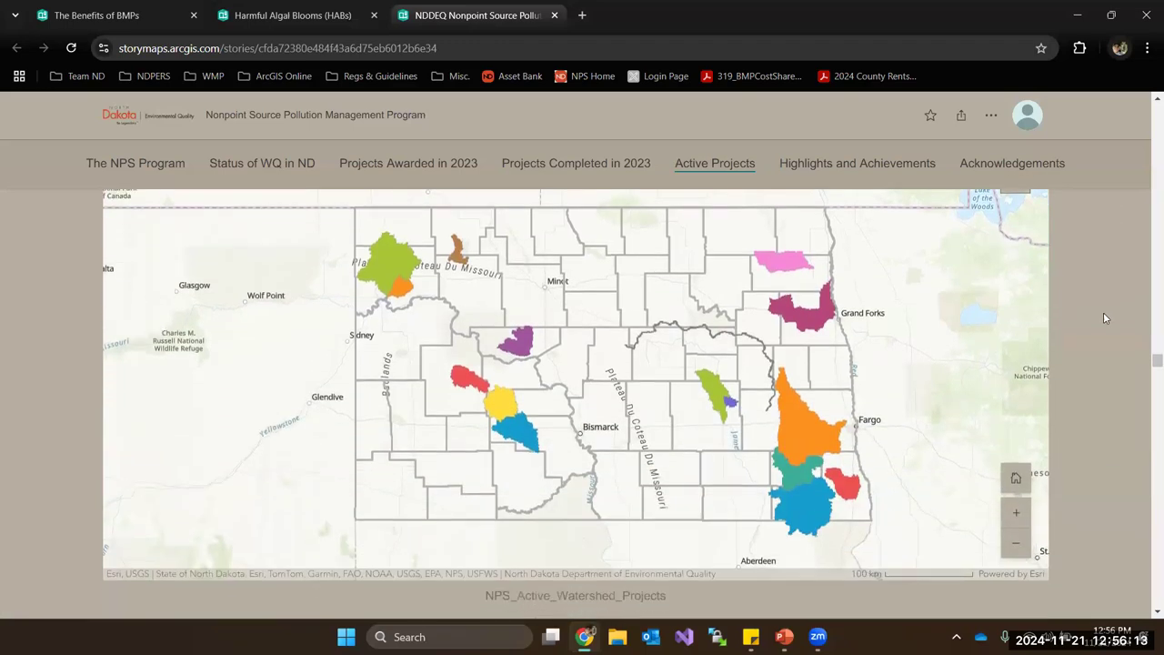
{"action": "left_click", "coordinate": [770, 262]}
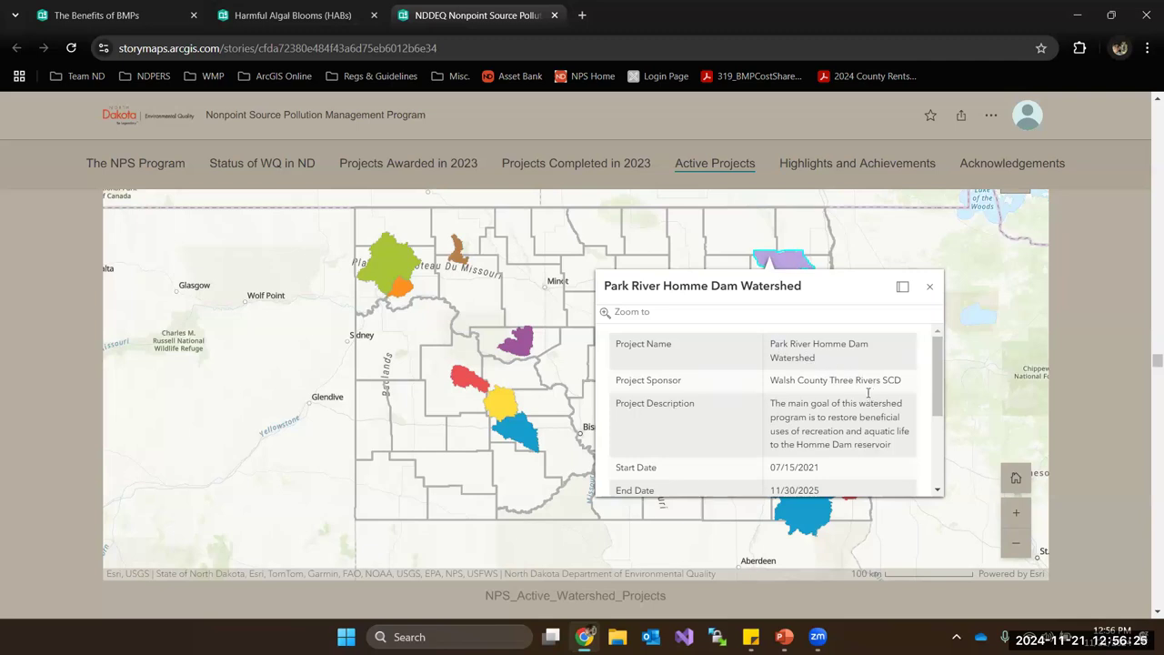
{"action": "scroll", "coordinate": [869, 398], "scroll_direction": "down", "scroll_amount": 2}
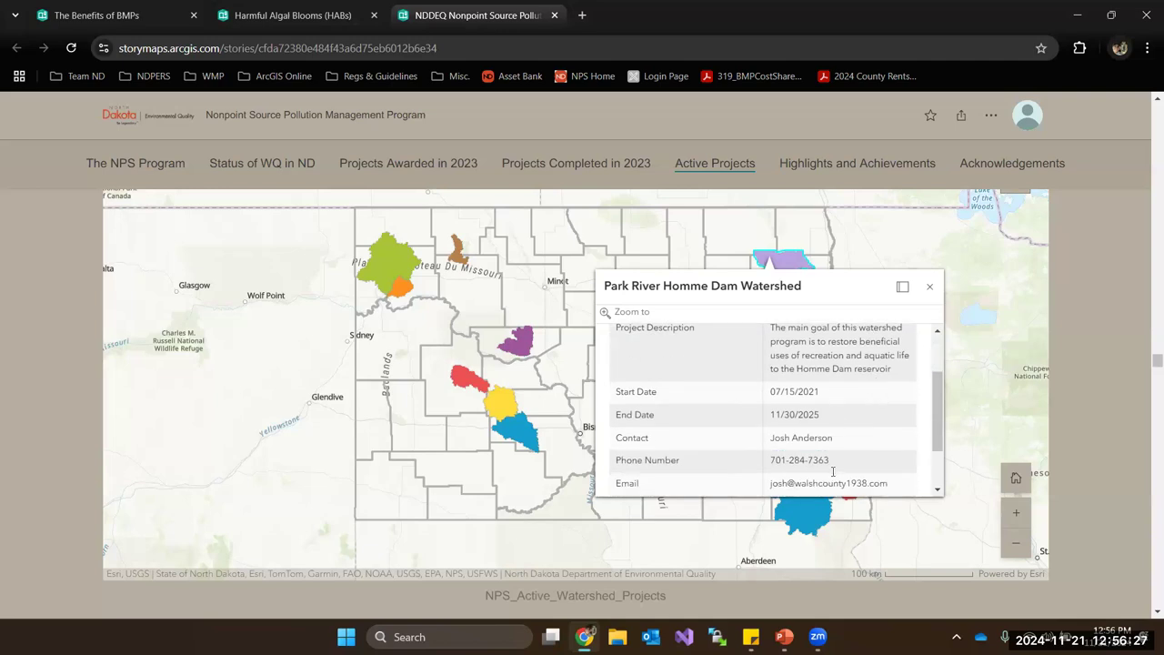
- Read the remaining project details for the Park River Homme Dam Watershed, including cost share options, and close its pop-up
{"action": "scroll", "coordinate": [830, 474], "scroll_direction": "down", "scroll_amount": 2}
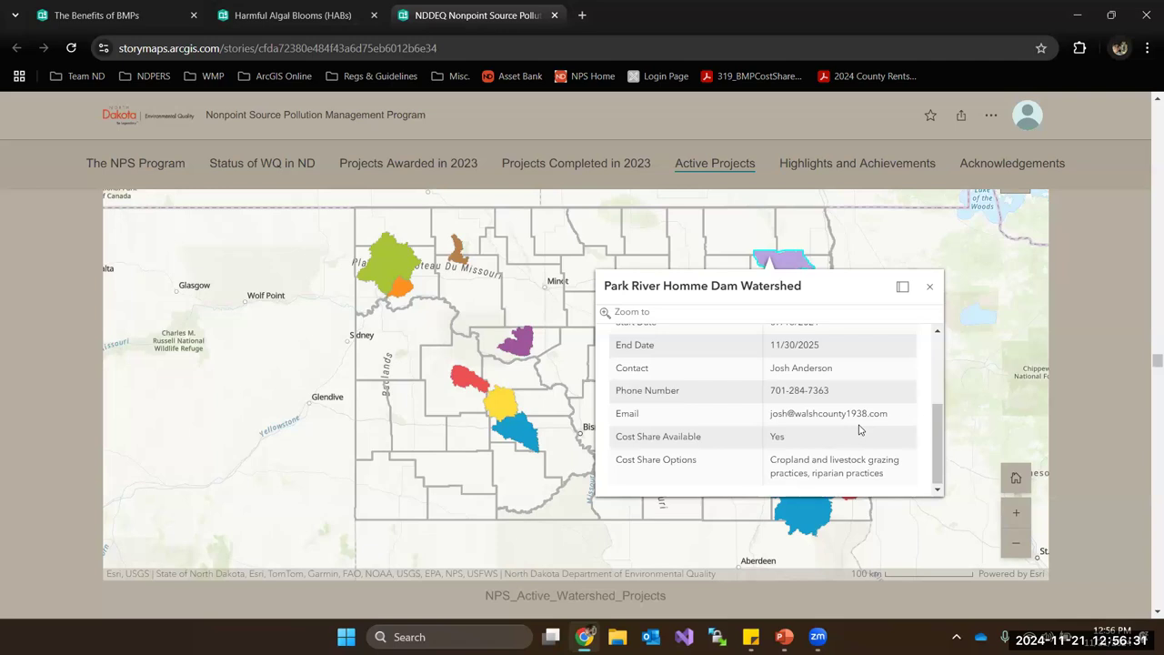
{"action": "scroll", "coordinate": [864, 429], "scroll_direction": "down", "scroll_amount": 1}
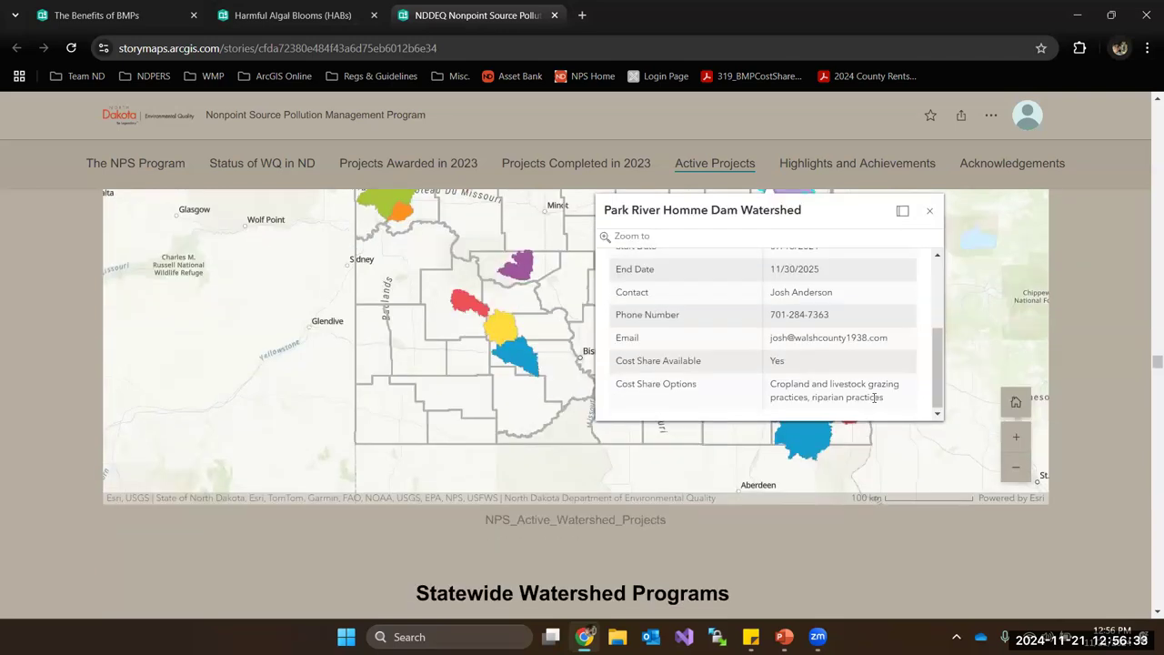
{"action": "left_click_drag", "start_coordinate": [896, 405], "coordinate": [861, 382]}
{"action": "left_click", "coordinate": [859, 377]}
{"action": "scroll", "coordinate": [859, 378], "scroll_direction": "up", "scroll_amount": 5}
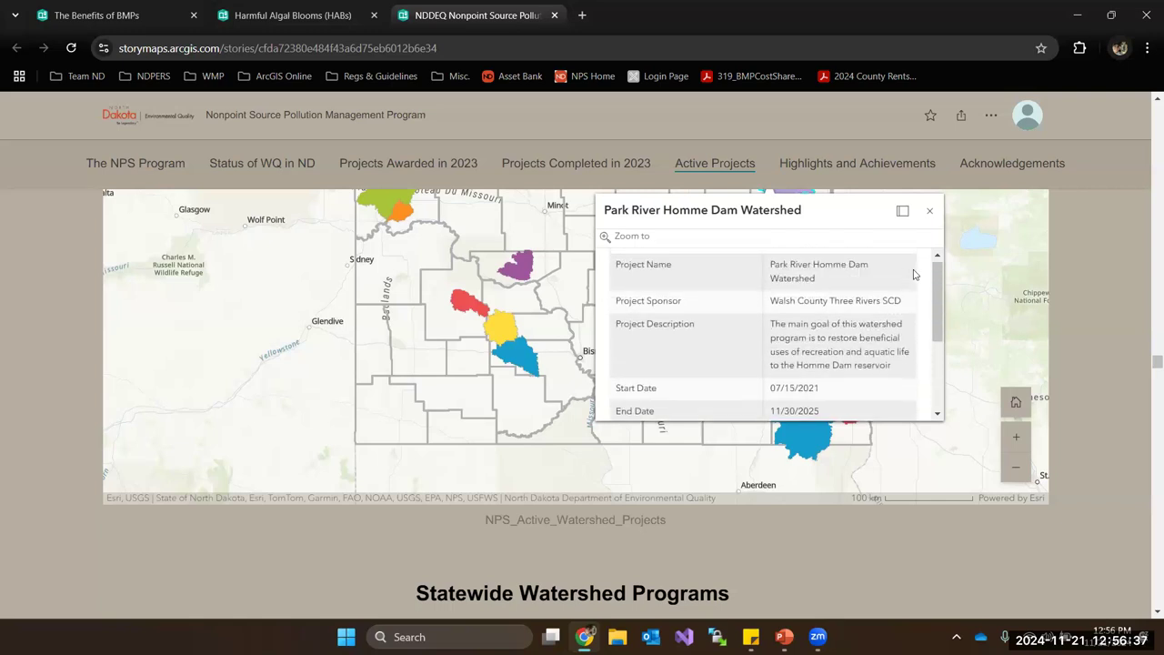
{"action": "left_click", "coordinate": [930, 210]}
- View the project details and cost share options of the large orange watershed west of Fargo, and close its pop-up
{"action": "scroll", "coordinate": [864, 364], "scroll_direction": "up", "scroll_amount": 1}
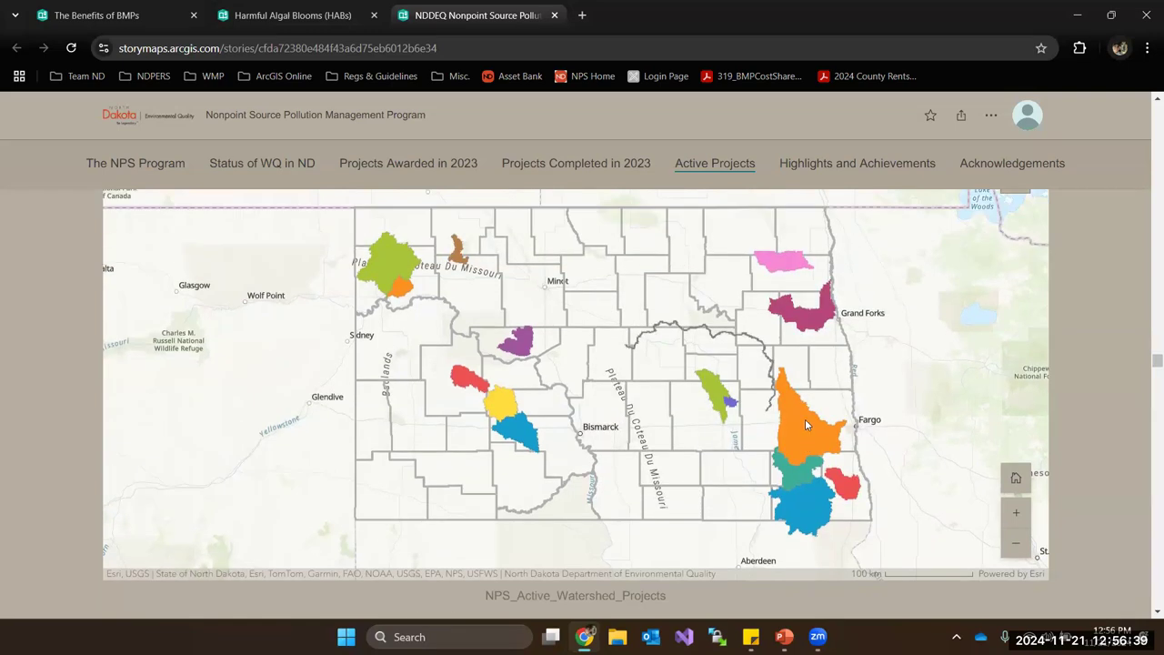
{"action": "left_click", "coordinate": [805, 419]}
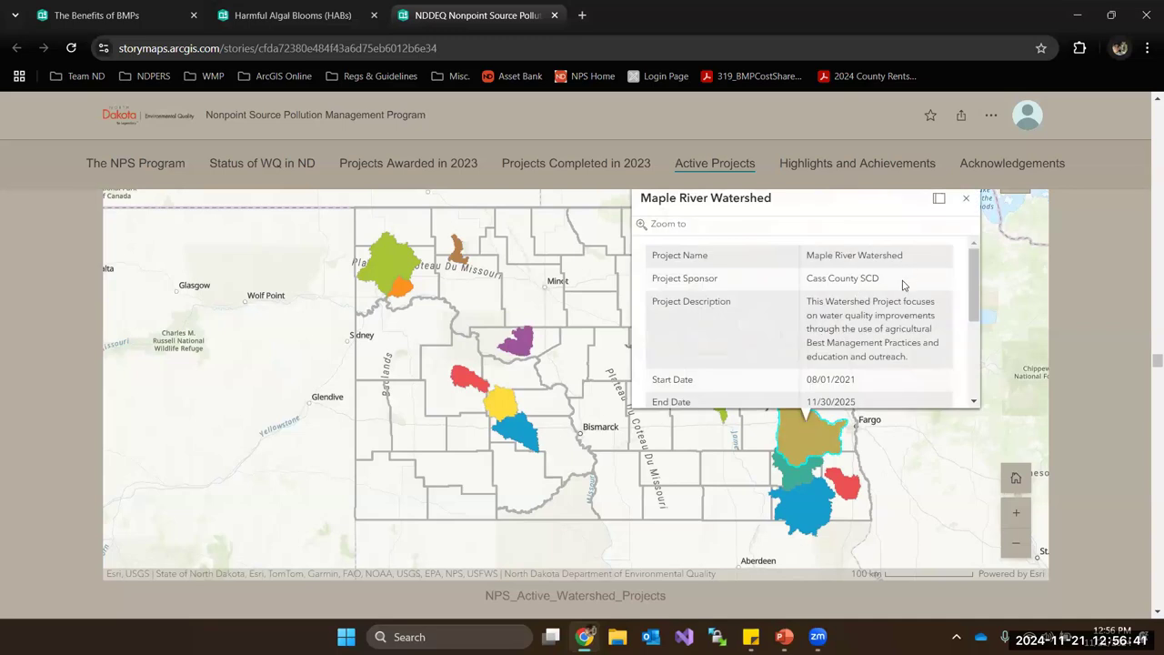
{"action": "scroll", "coordinate": [904, 286], "scroll_direction": "down", "scroll_amount": 3}
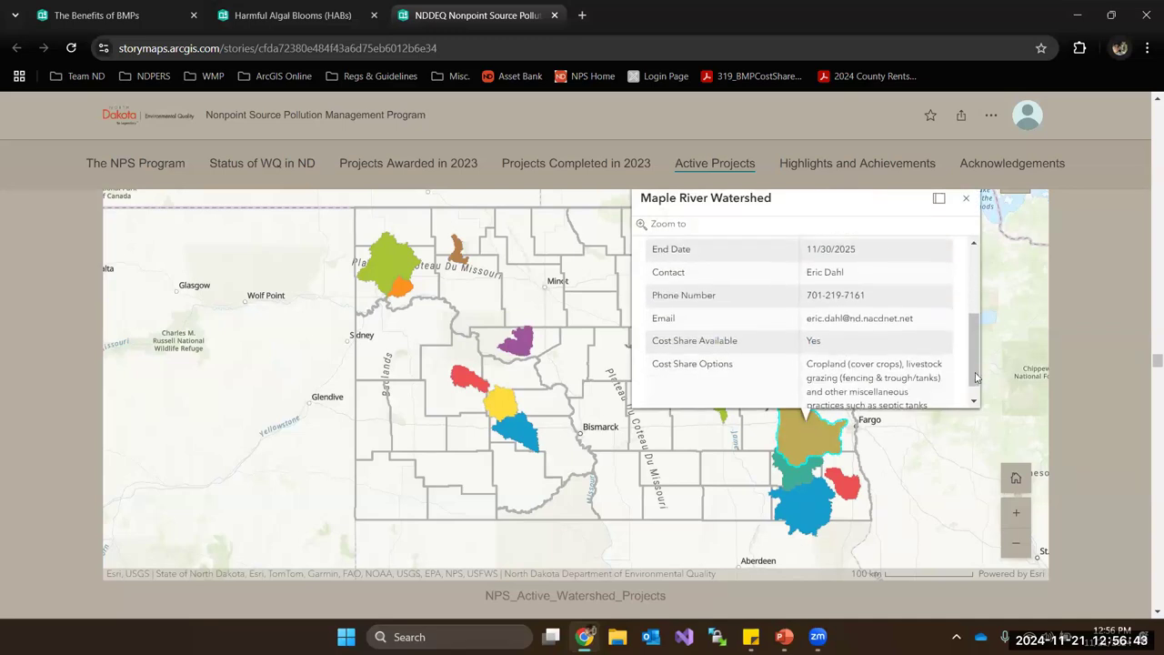
{"action": "scroll", "coordinate": [976, 377], "scroll_direction": "down", "scroll_amount": 1}
{"action": "left_click", "coordinate": [1045, 400]}
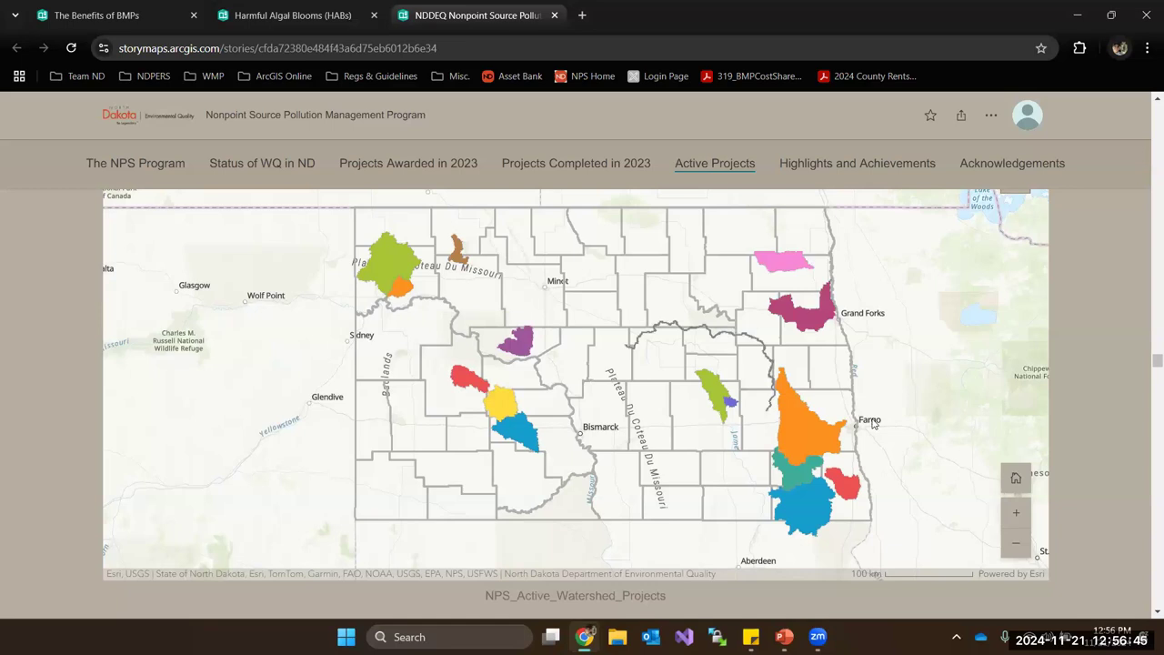
{"action": "scroll", "coordinate": [874, 424], "scroll_direction": "up", "scroll_amount": 1}
- Look through the Statewide Watershed Programs and the Information & Education Projects below the active projects map
{"action": "scroll", "coordinate": [1082, 459], "scroll_direction": "down", "scroll_amount": 3}
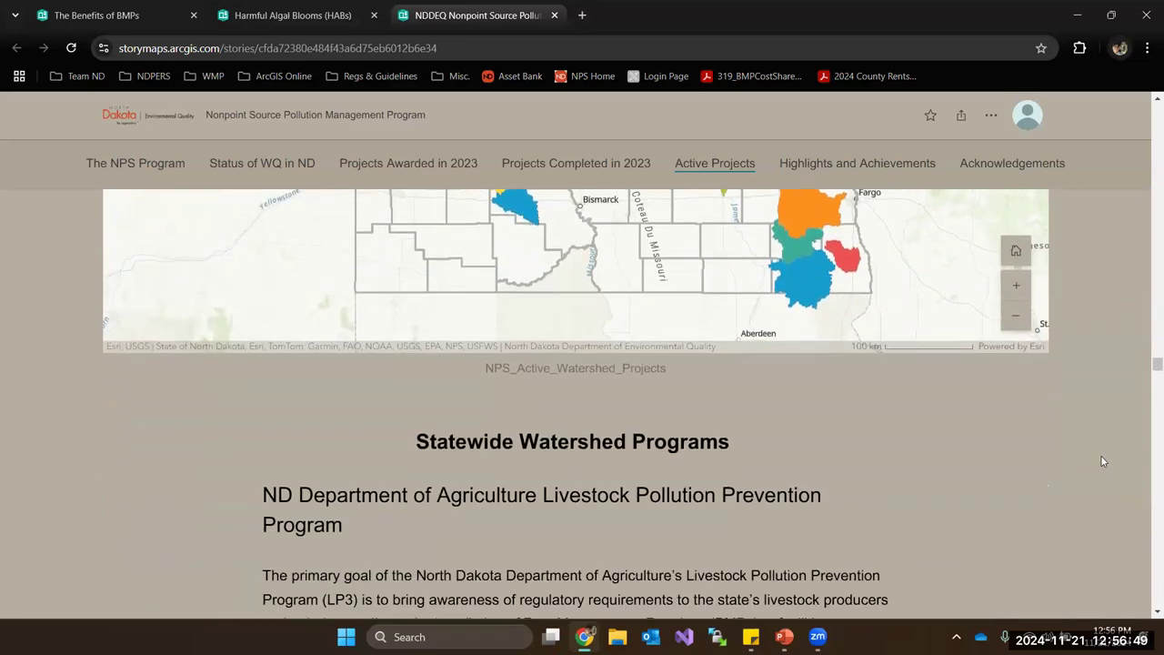
{"action": "scroll", "coordinate": [1102, 459], "scroll_direction": "down", "scroll_amount": 10}
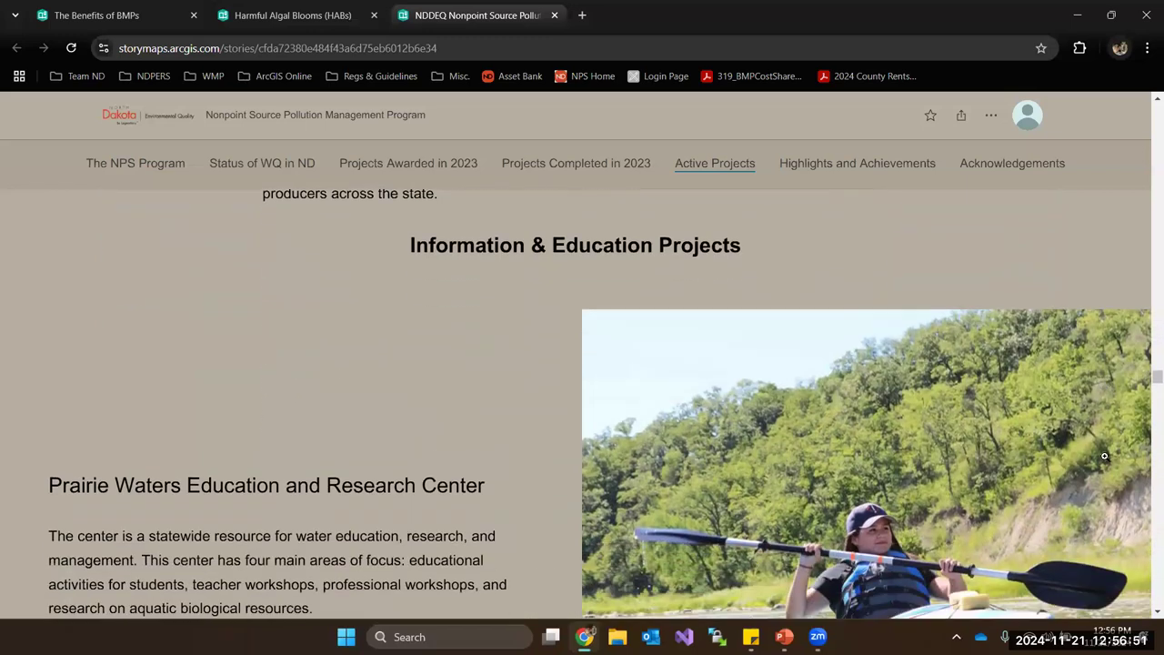
{"action": "scroll", "coordinate": [1105, 455], "scroll_direction": "down", "scroll_amount": 5}
{"action": "scroll", "coordinate": [1106, 452], "scroll_direction": "down", "scroll_amount": 7}
{"action": "scroll", "coordinate": [1108, 450], "scroll_direction": "down", "scroll_amount": 3}
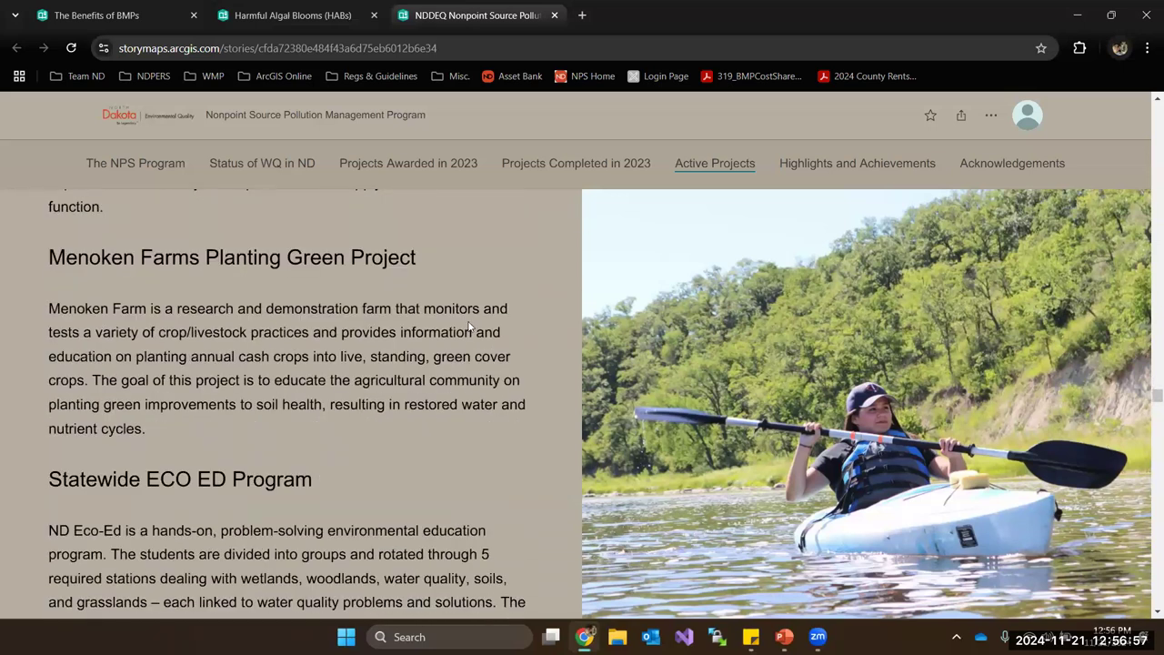
{"action": "scroll", "coordinate": [504, 344], "scroll_direction": "down", "scroll_amount": 14}
{"action": "scroll", "coordinate": [505, 344], "scroll_direction": "down", "scroll_amount": 5}
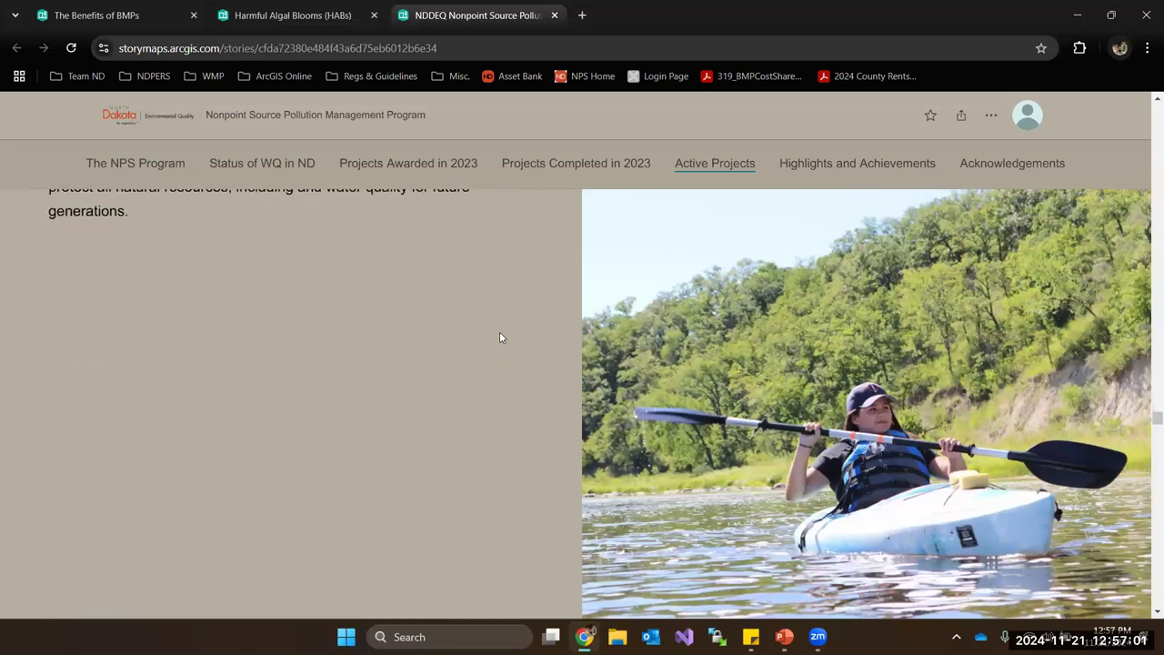
- Review the Support Projects passages, including the Precision Ag Business Planning Support Project and the NPS BMP Team
{"action": "scroll", "coordinate": [500, 336], "scroll_direction": "down", "scroll_amount": 5}
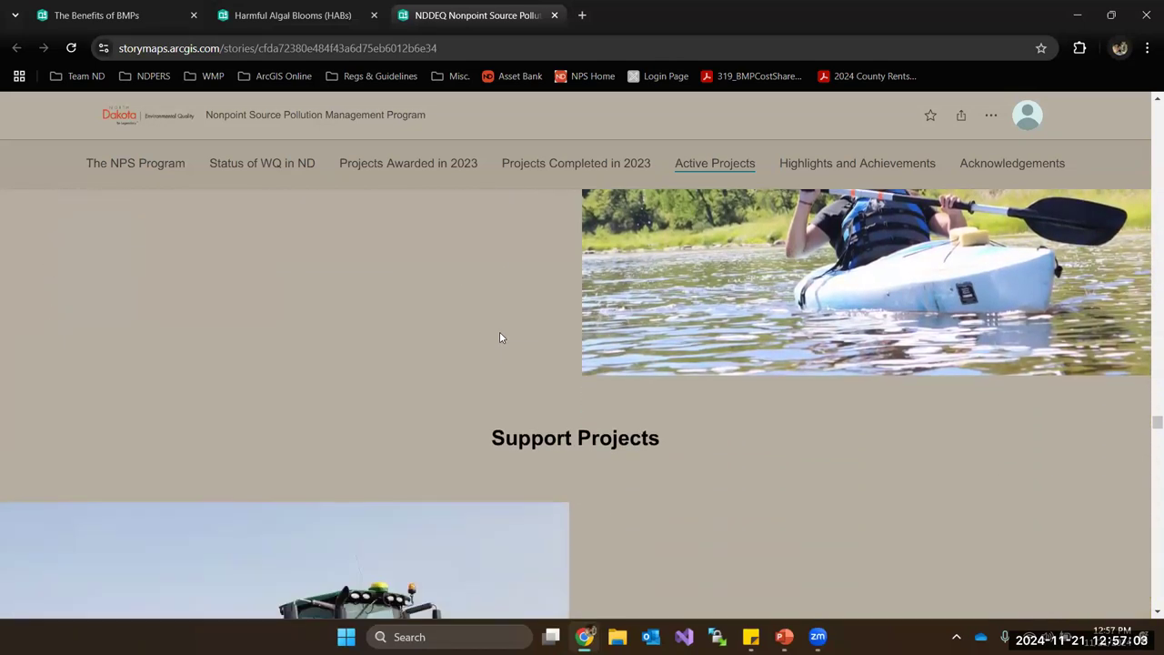
{"action": "scroll", "coordinate": [500, 338], "scroll_direction": "down", "scroll_amount": 8}
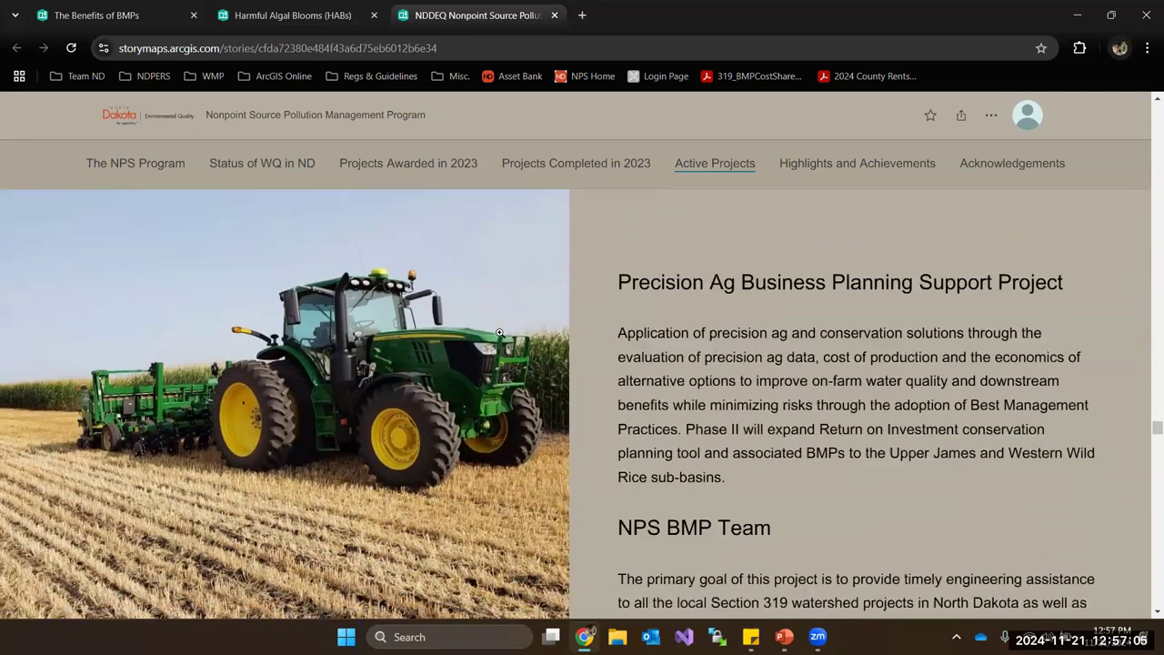
{"action": "scroll", "coordinate": [500, 333], "scroll_direction": "down", "scroll_amount": 6}
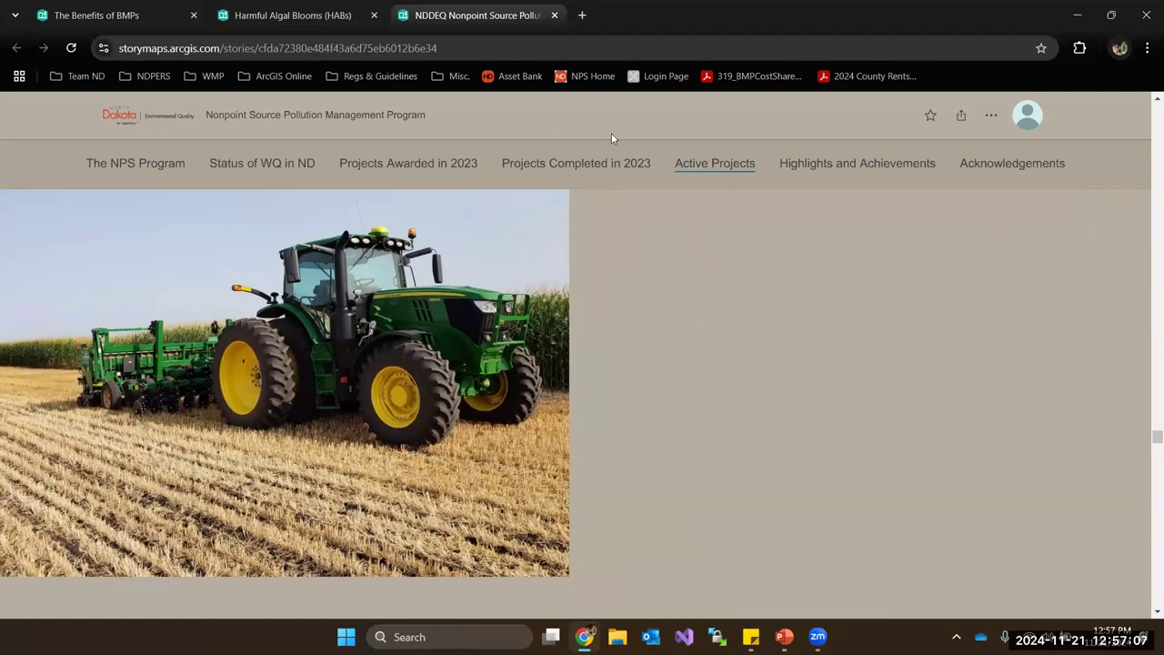
- View the Waterbody Prioritization passage in the Highlights and Achievements section and the report's Acknowledgements
{"action": "left_click", "coordinate": [881, 163]}
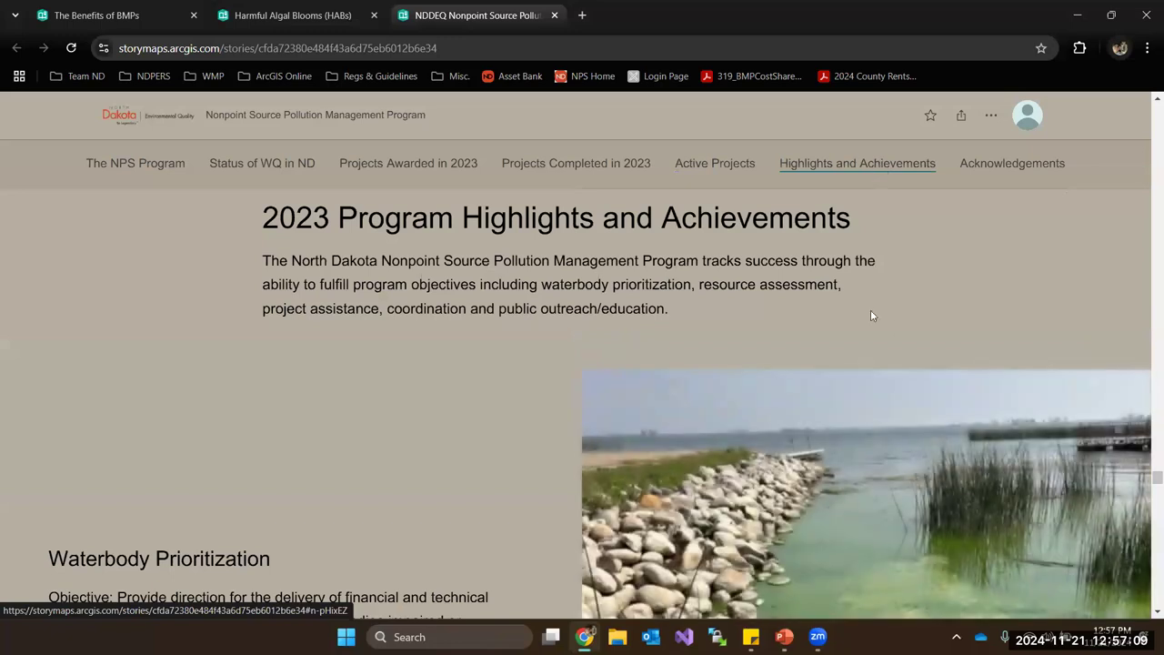
{"action": "scroll", "coordinate": [862, 305], "scroll_direction": "down", "scroll_amount": 1}
{"action": "scroll", "coordinate": [861, 305], "scroll_direction": "down", "scroll_amount": 4}
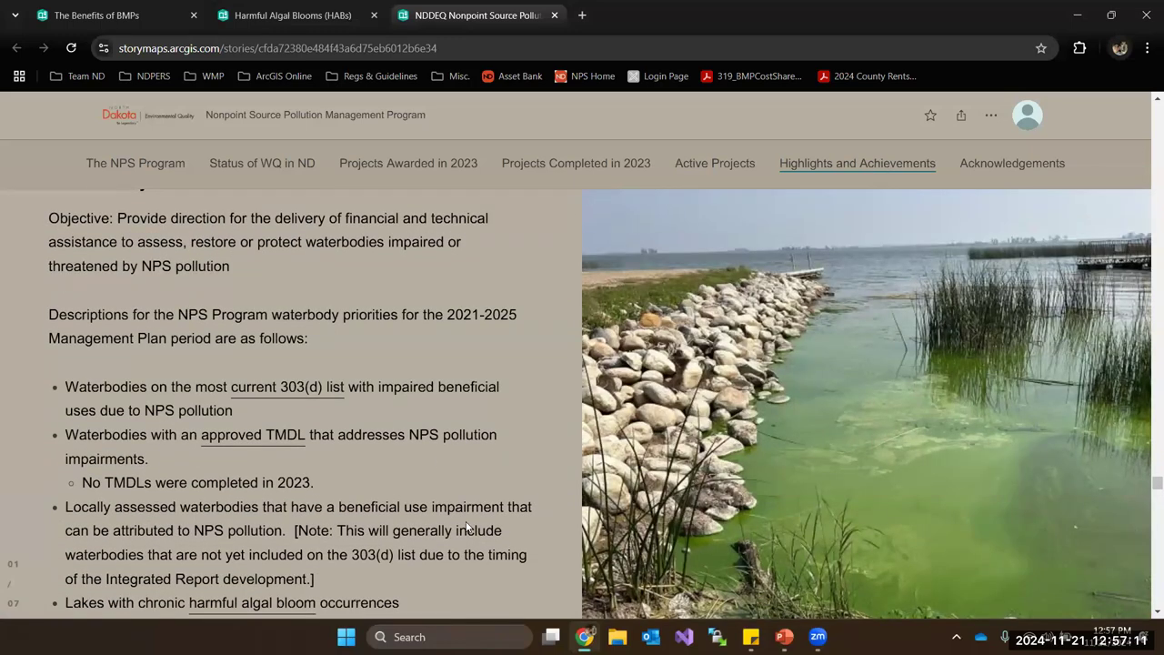
{"action": "scroll", "coordinate": [467, 528], "scroll_direction": "up", "scroll_amount": 1}
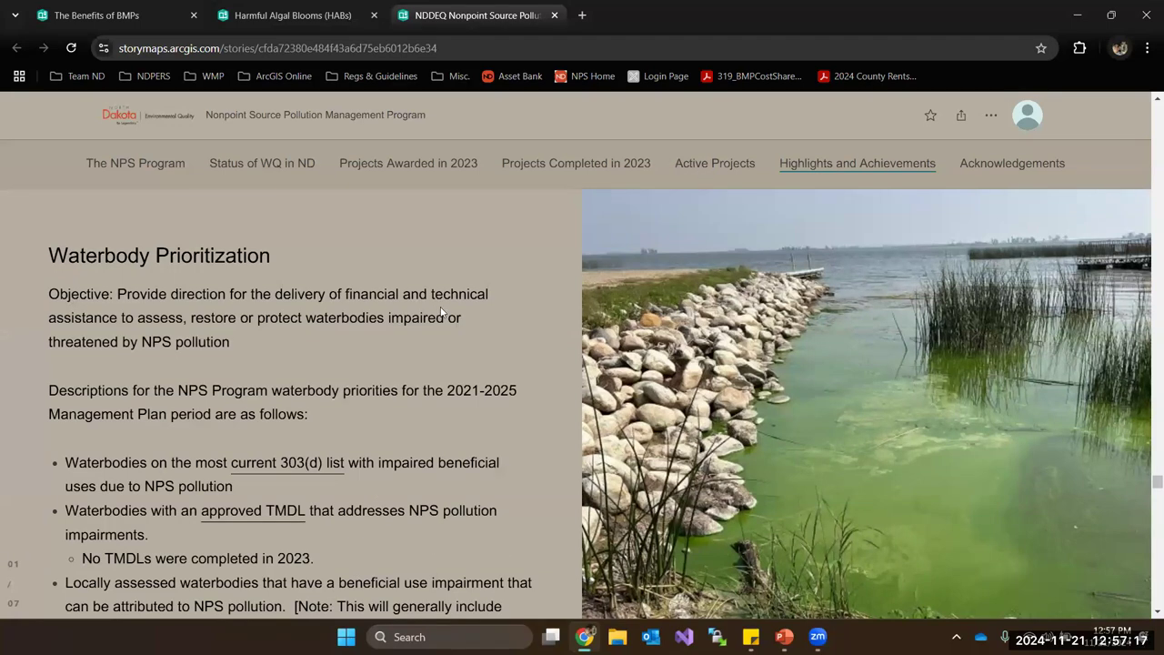
{"action": "scroll", "coordinate": [478, 310], "scroll_direction": "down", "scroll_amount": 1}
{"action": "scroll", "coordinate": [481, 312], "scroll_direction": "down", "scroll_amount": 5}
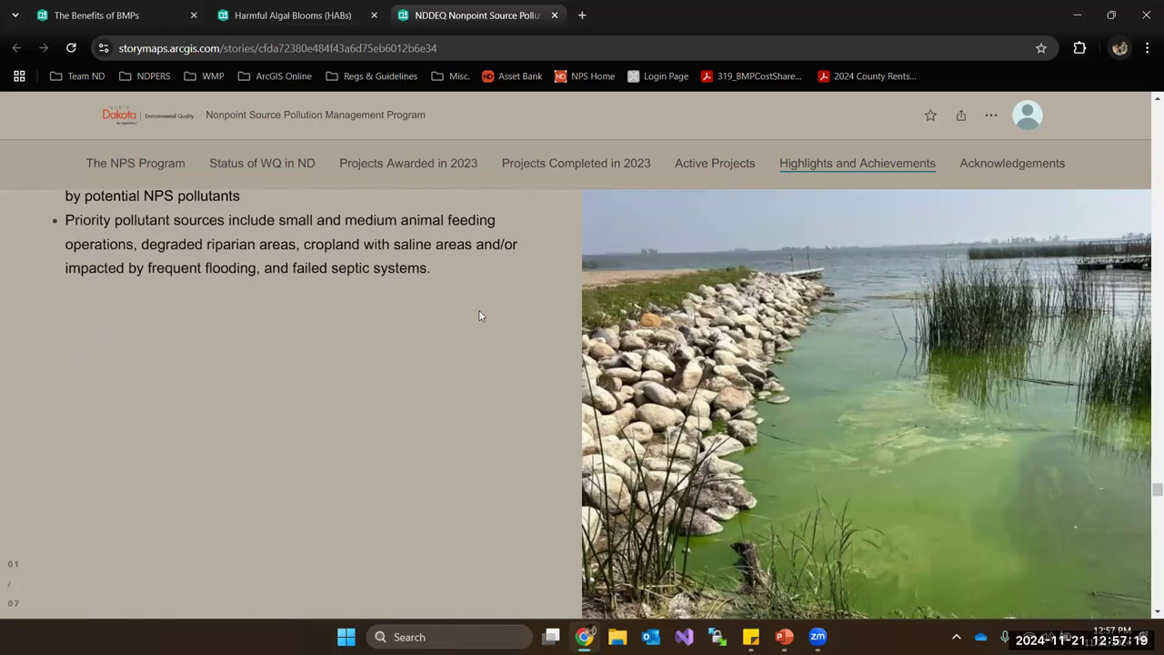
{"action": "left_click", "coordinate": [1010, 166]}
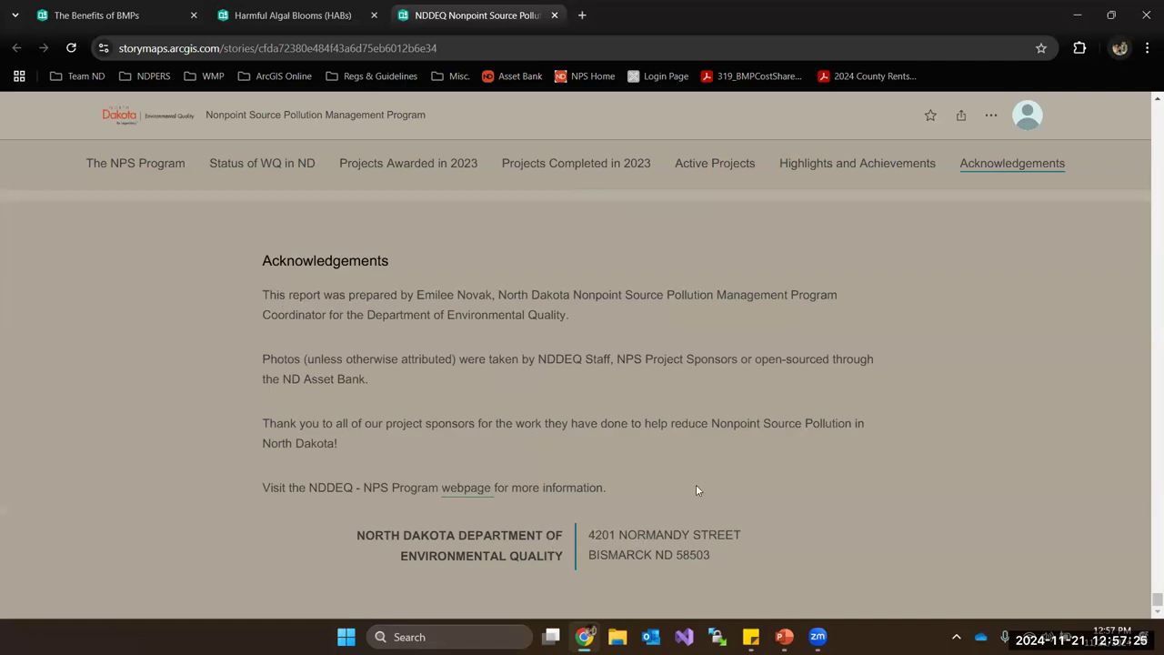
{"action": "scroll", "coordinate": [946, 470], "scroll_direction": "up", "scroll_amount": 3}
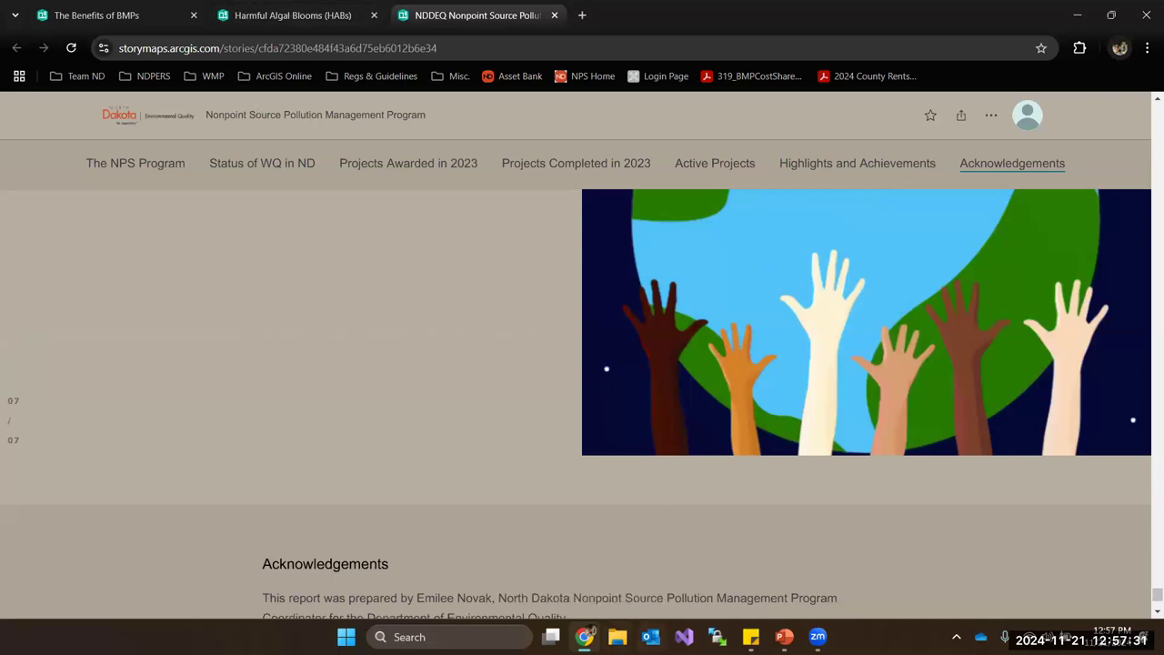
- Switch to the PowerPoint presentation and open The Nature Conservancy link on the Tell Your Story slide
{"action": "left_click", "coordinate": [651, 637]}
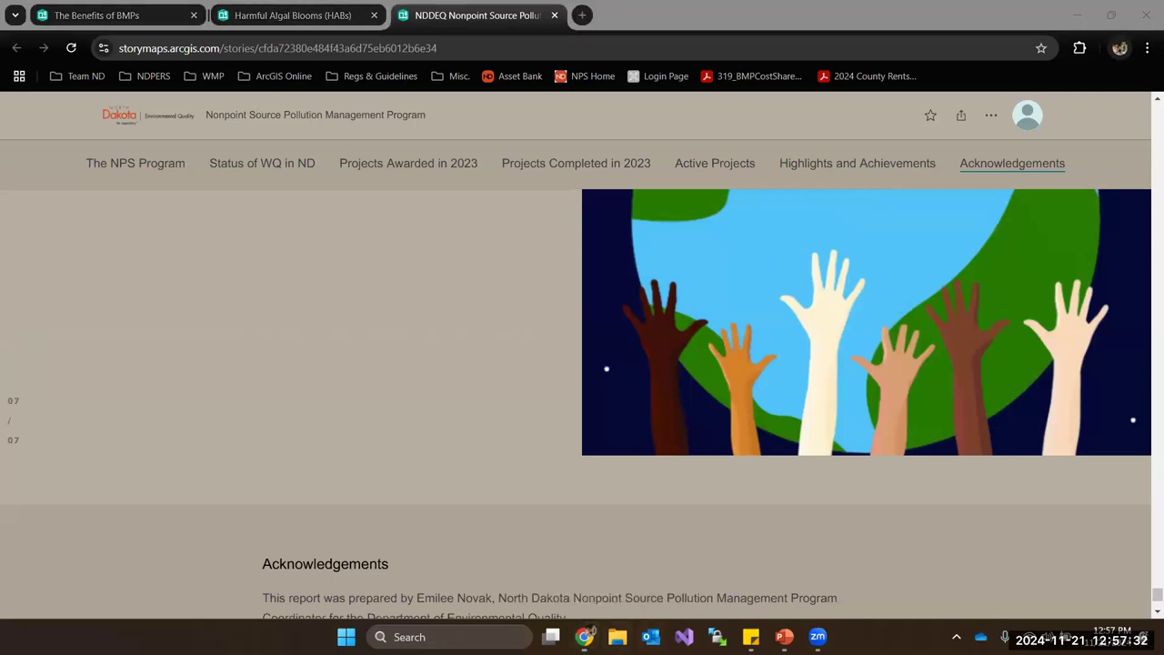
{"action": "left_click", "coordinate": [780, 628]}
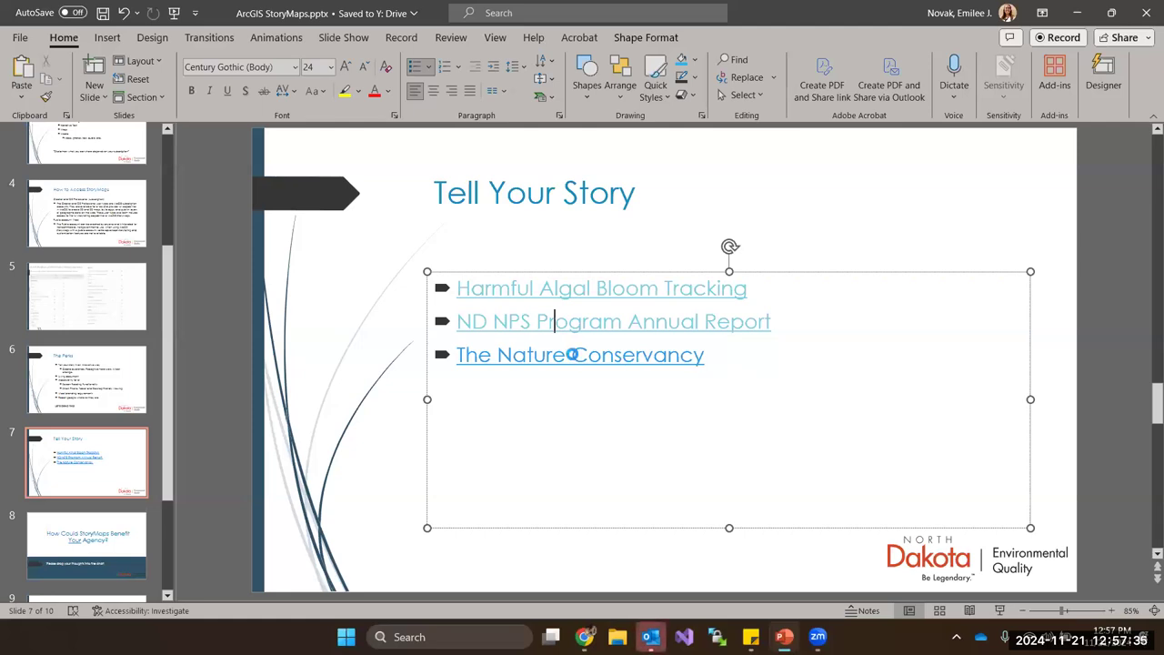
{"action": "left_click", "coordinate": [580, 359], "text": "ctrl"}
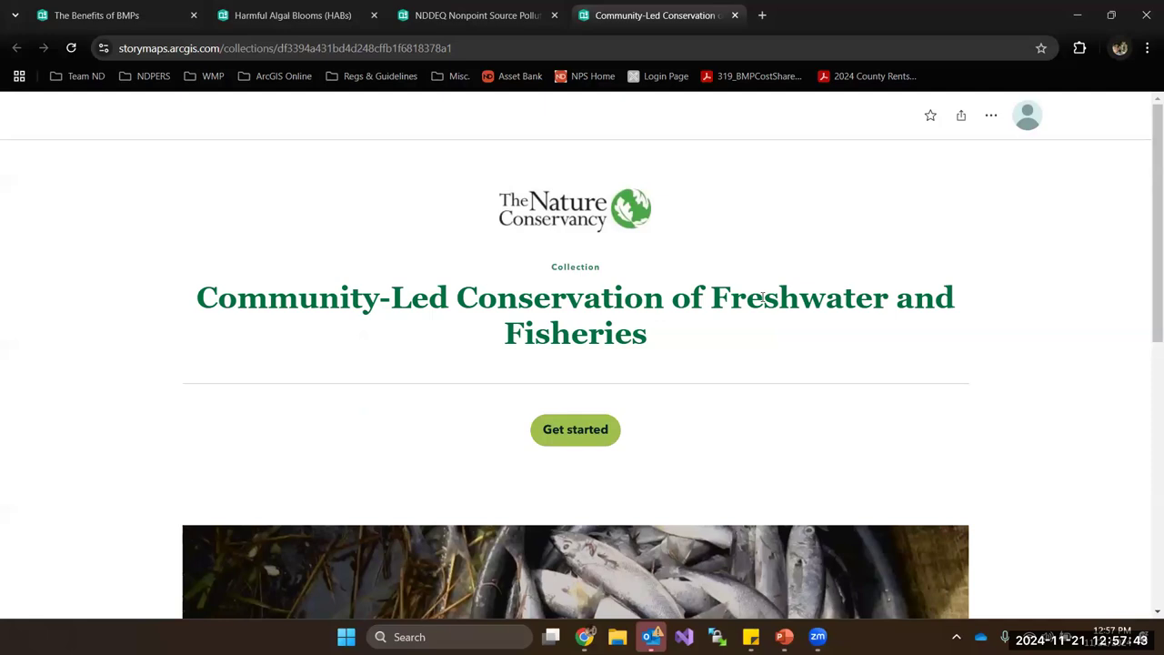
- Look over the Nature Conservancy collection's stories and open Community-Led Conservation of Freshwater and Fisheries
{"action": "scroll", "coordinate": [1043, 346], "scroll_direction": "down", "scroll_amount": 5}
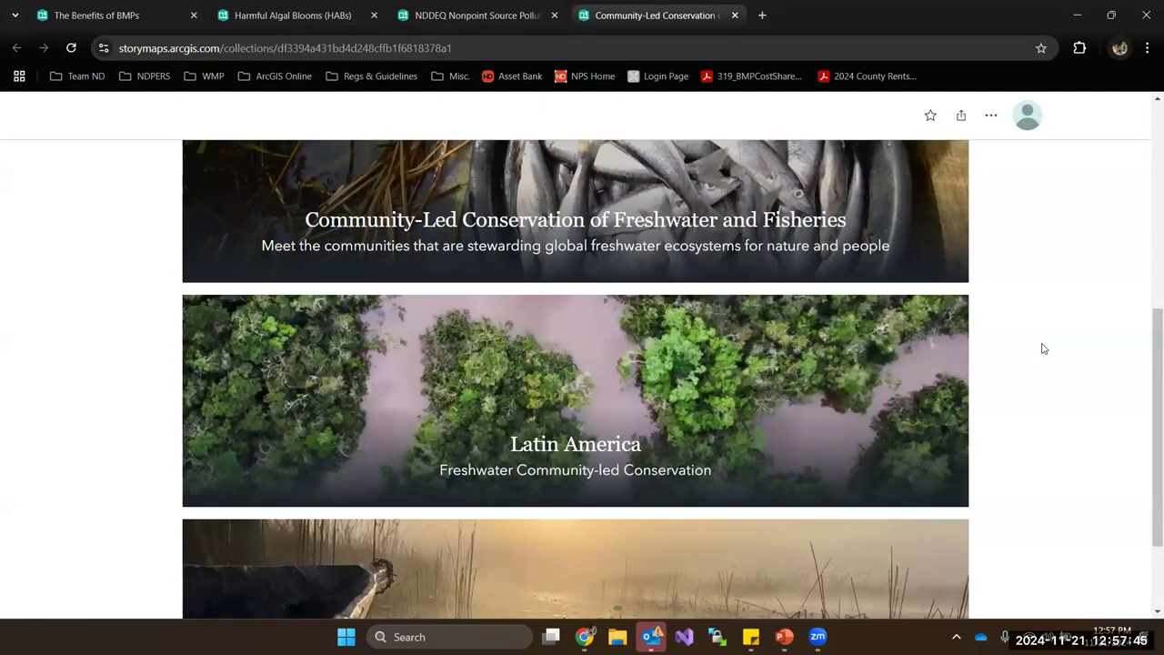
{"action": "scroll", "coordinate": [616, 260], "scroll_direction": "up", "scroll_amount": 1}
{"action": "left_click", "coordinate": [547, 242]}
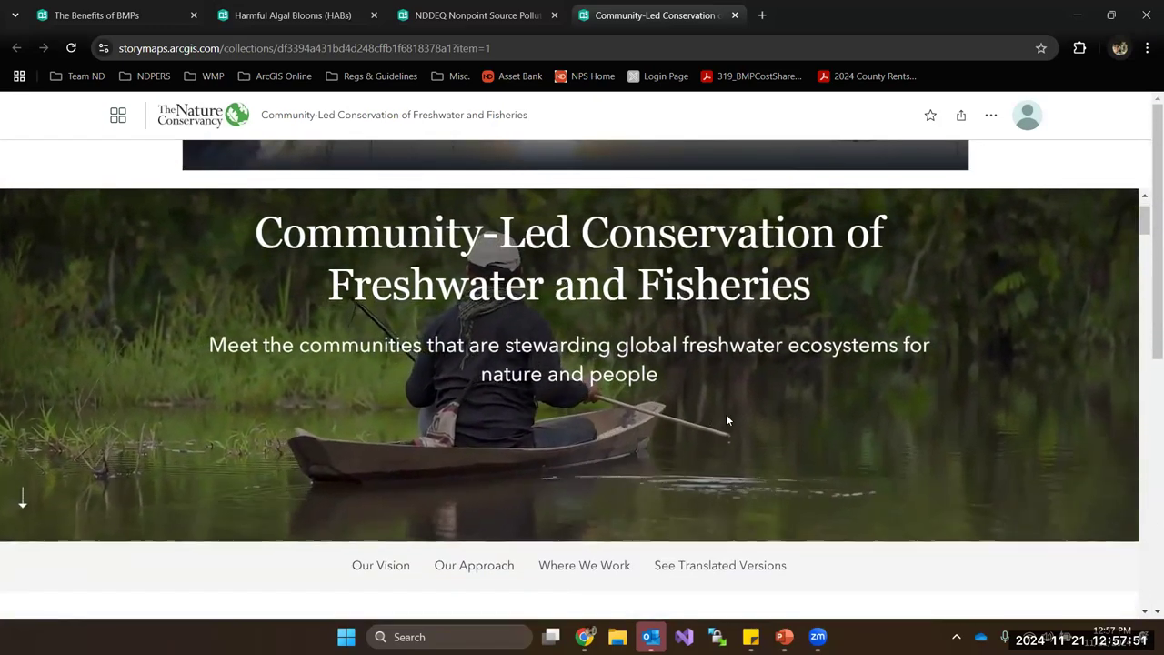
- View the story's cover, Introduction, photo galleries and Our Vision section, through the What is Community-Led Conservation? passage
{"action": "scroll", "coordinate": [726, 414], "scroll_direction": "down", "scroll_amount": 1}
{"action": "scroll", "coordinate": [724, 388], "scroll_direction": "up", "scroll_amount": 1}
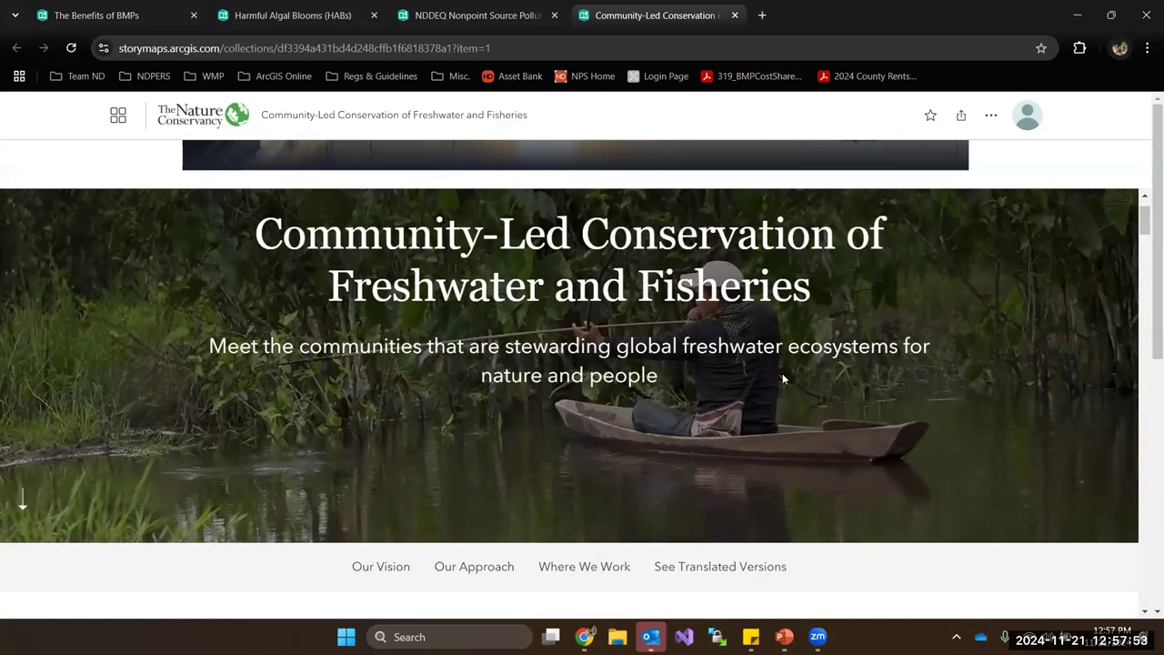
{"action": "scroll", "coordinate": [760, 444], "scroll_direction": "down", "scroll_amount": 1}
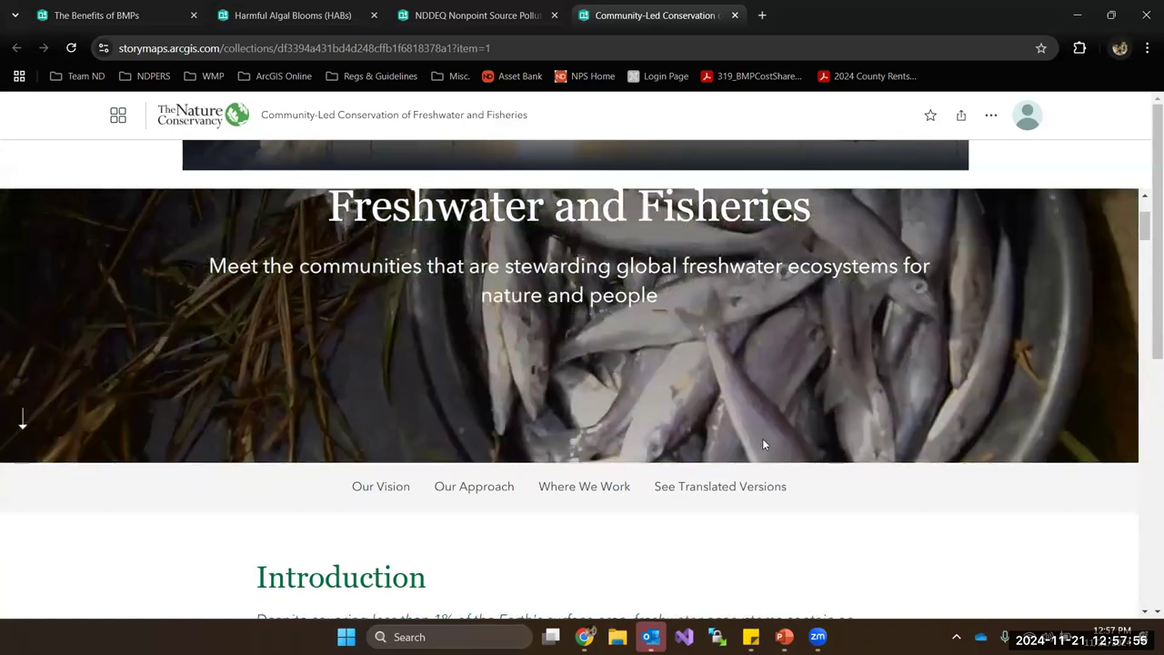
{"action": "scroll", "coordinate": [728, 444], "scroll_direction": "down", "scroll_amount": 1}
{"action": "scroll", "coordinate": [473, 382], "scroll_direction": "down", "scroll_amount": 1}
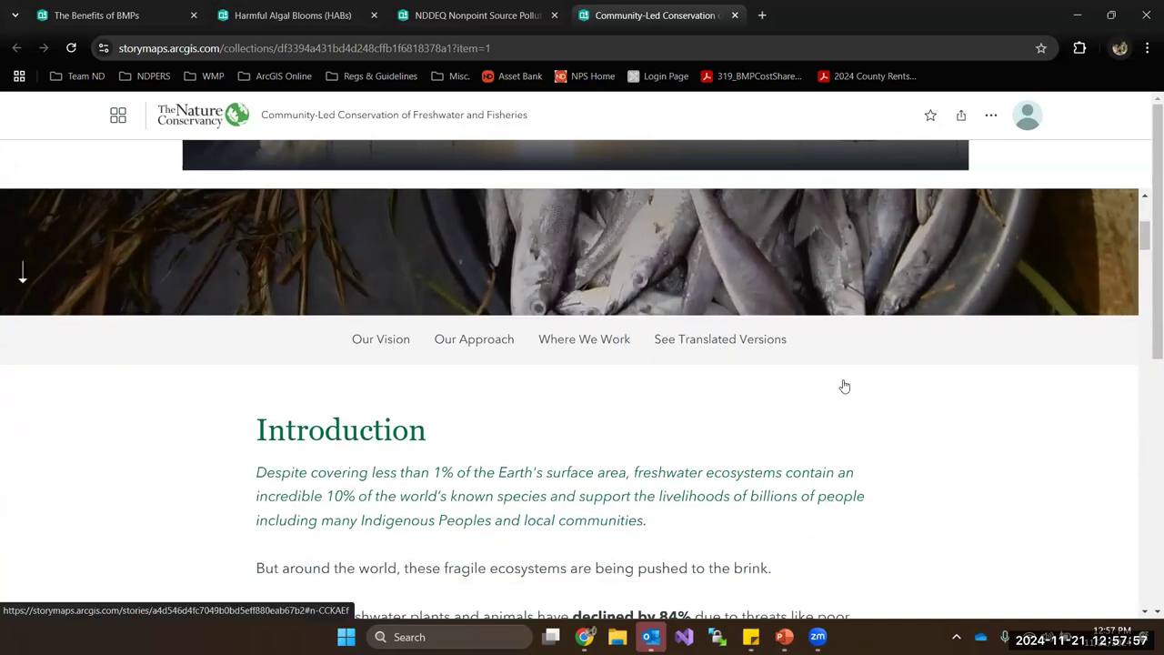
{"action": "scroll", "coordinate": [677, 390], "scroll_direction": "down", "scroll_amount": 5}
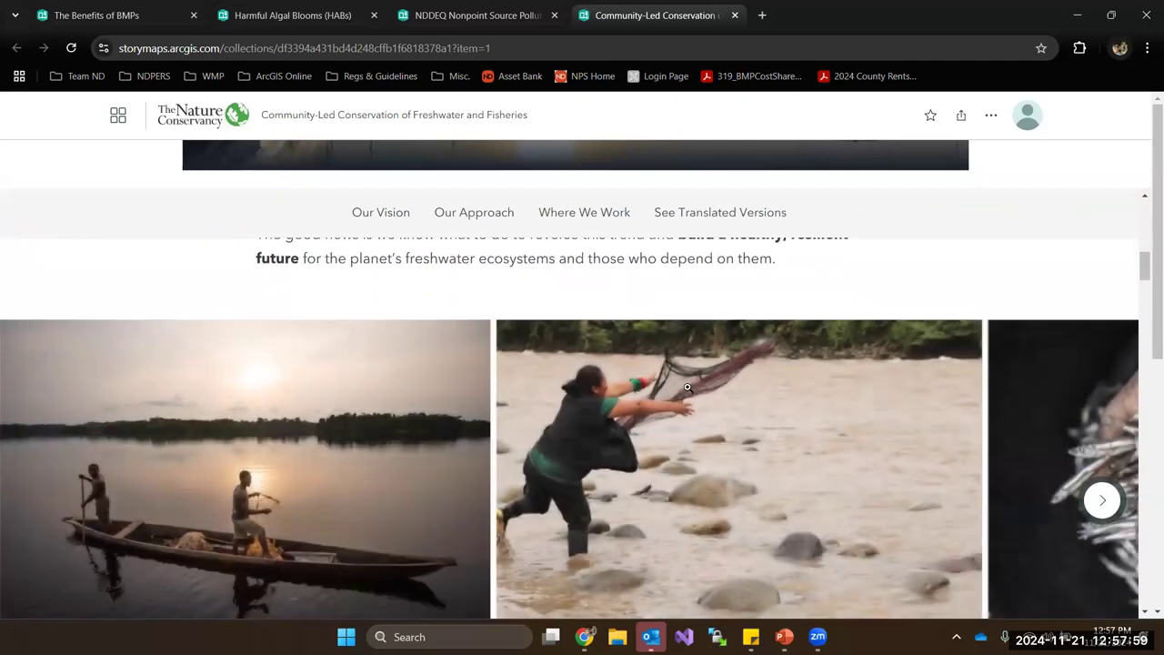
{"action": "scroll", "coordinate": [692, 389], "scroll_direction": "up", "scroll_amount": 2}
{"action": "scroll", "coordinate": [699, 386], "scroll_direction": "down", "scroll_amount": 8}
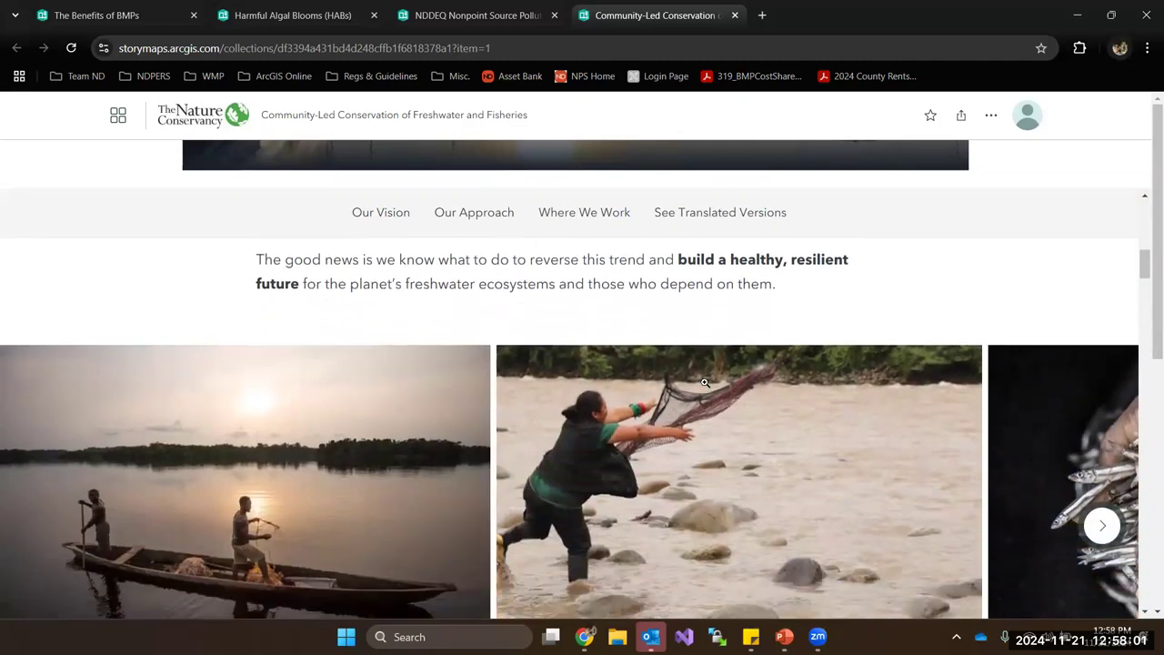
{"action": "scroll", "coordinate": [706, 387], "scroll_direction": "down", "scroll_amount": 7}
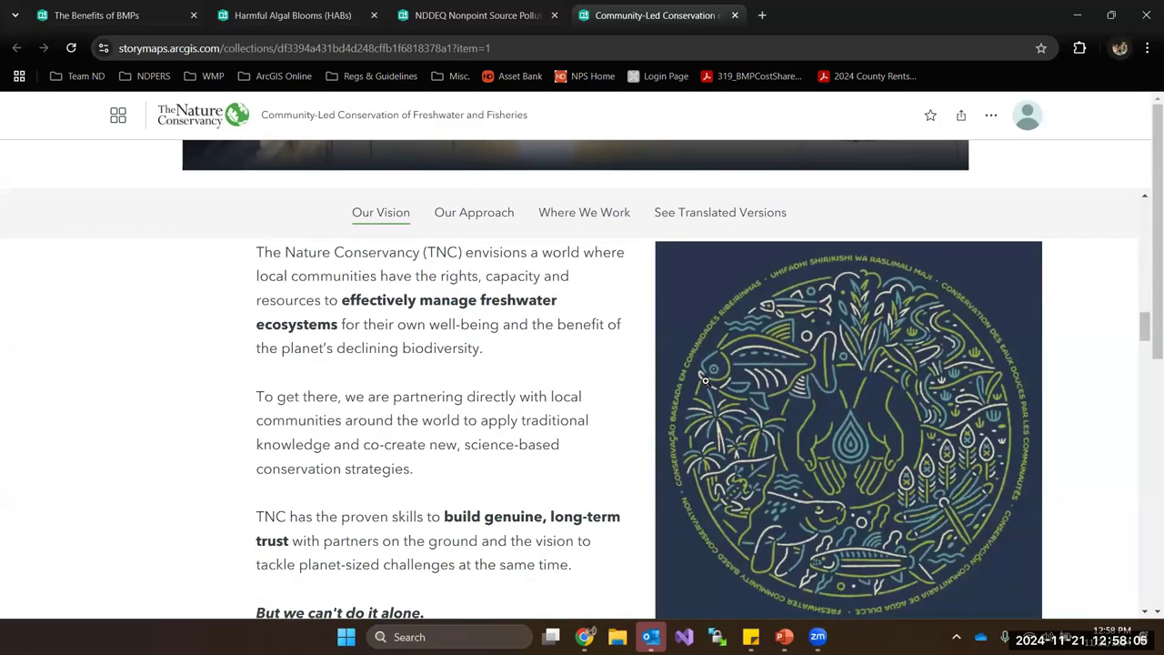
{"action": "scroll", "coordinate": [705, 380], "scroll_direction": "down", "scroll_amount": 7}
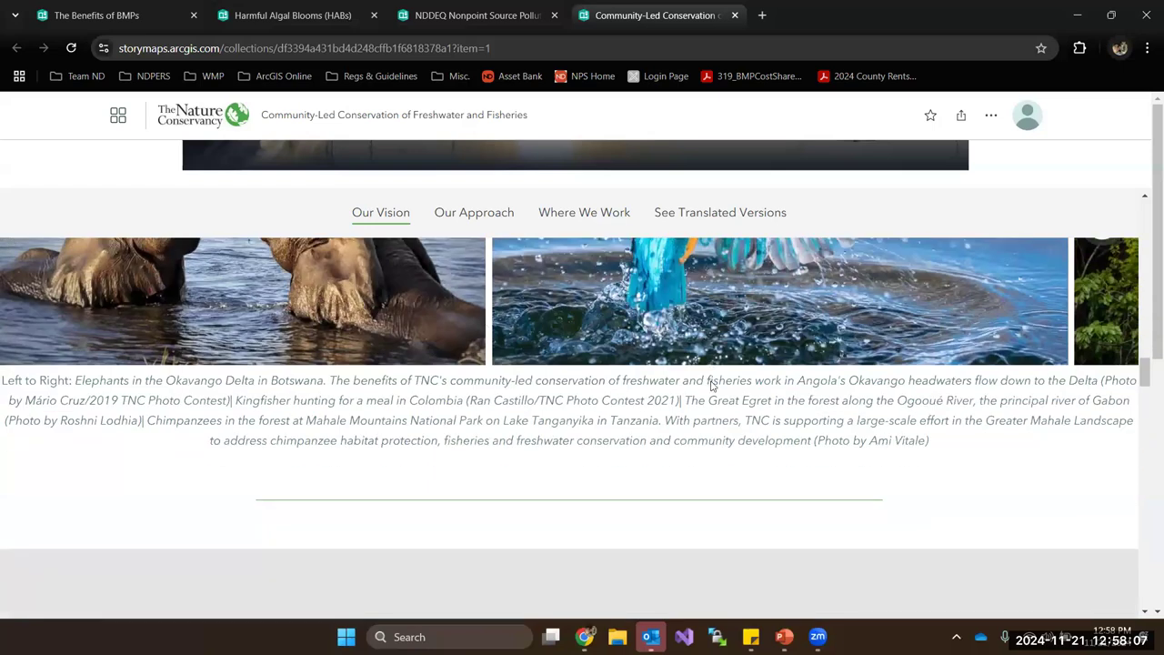
{"action": "scroll", "coordinate": [712, 385], "scroll_direction": "down", "scroll_amount": 5}
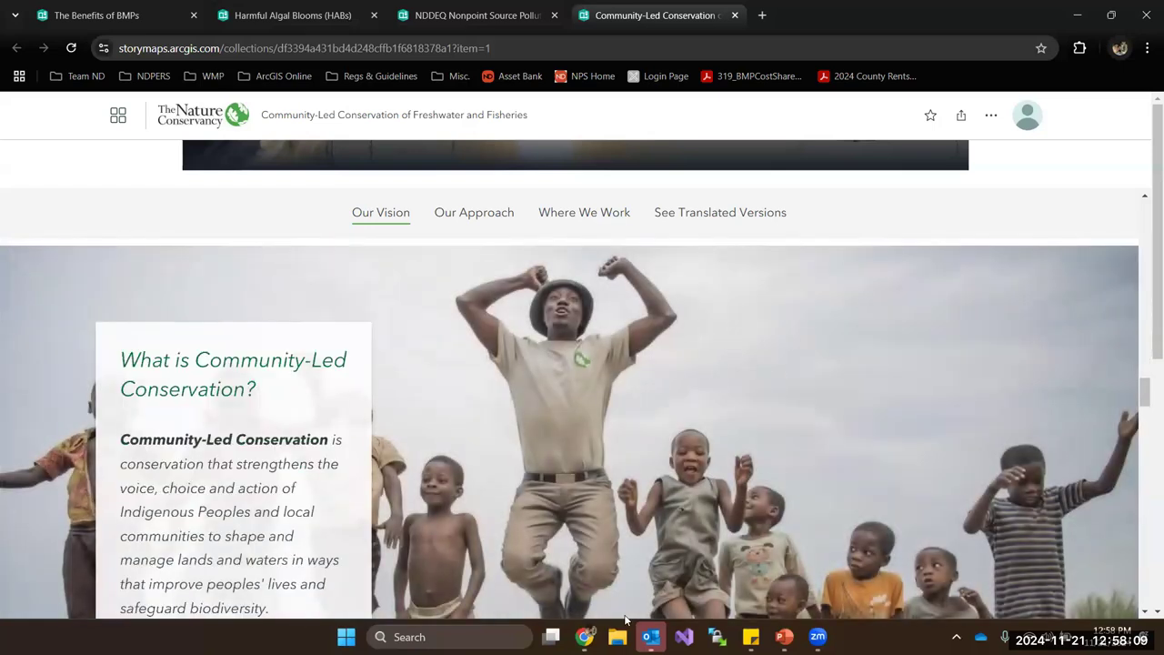
- Return to the PowerPoint presentation and show slide 8, How Could StoryMaps Benefit Your Agency?
{"action": "key", "text": "alt+Tab"}
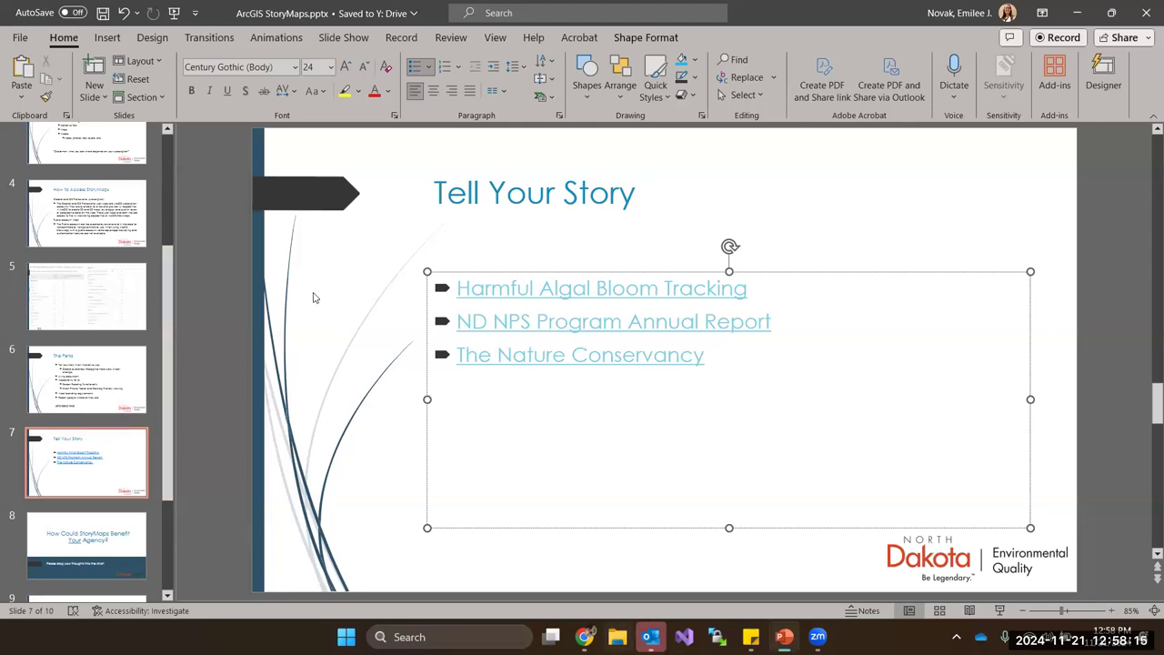
{"action": "left_click", "coordinate": [390, 273]}
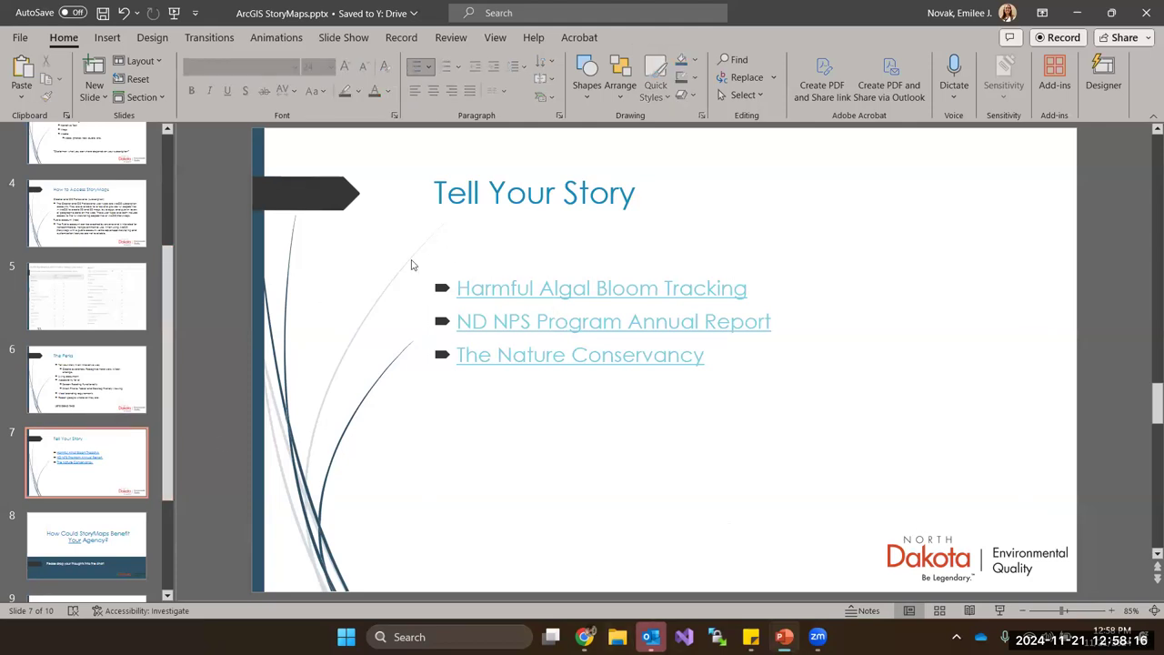
{"action": "left_click", "coordinate": [100, 528]}
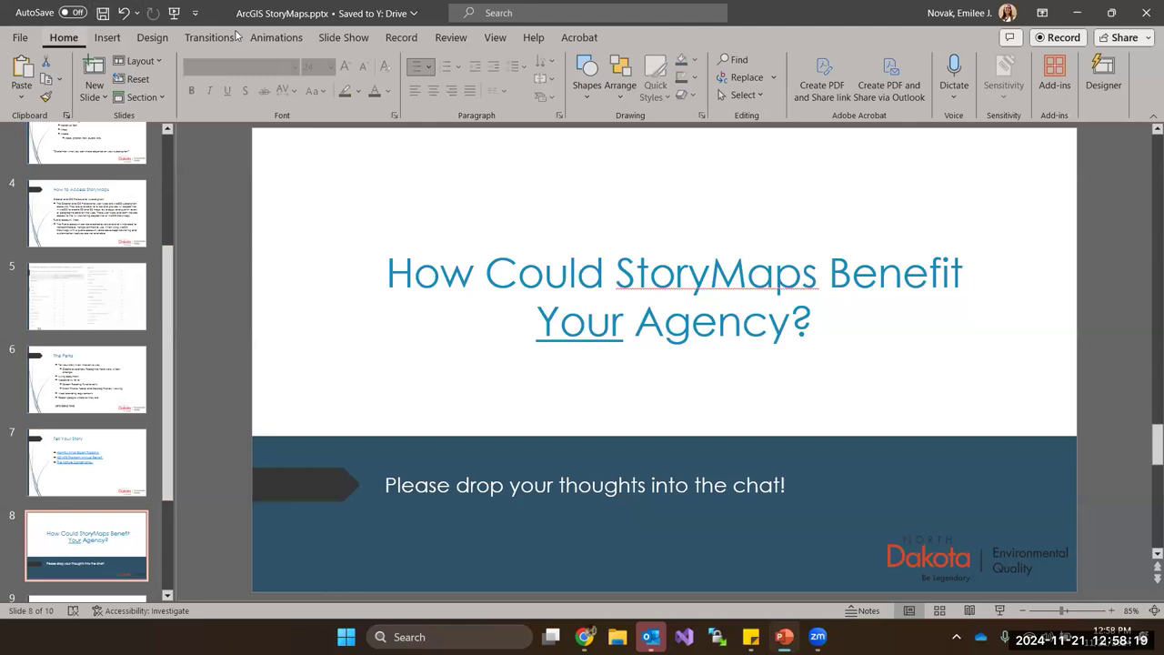